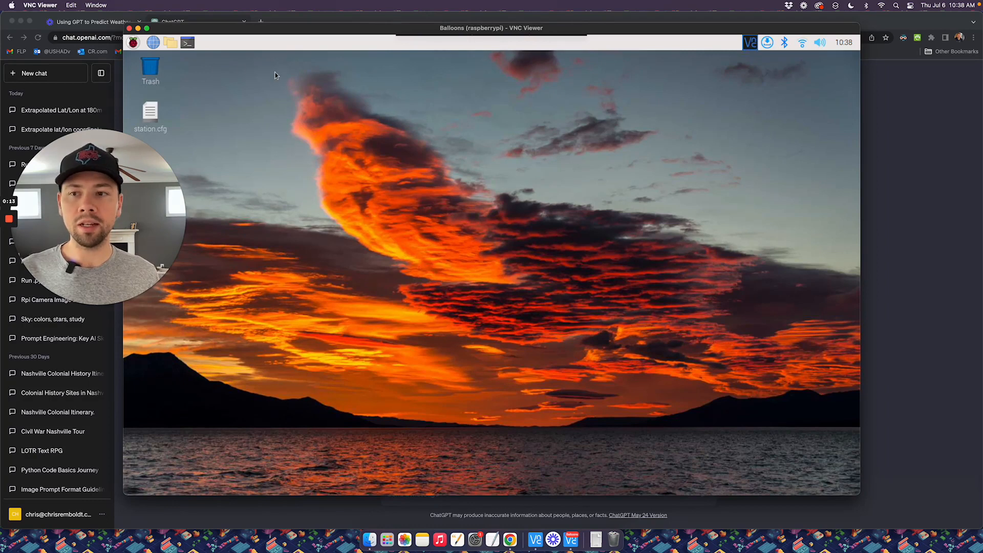
Step: Open the VNC Server file transfer on the Raspberry Pi and bring up the dialog for choosing files to send
{"action": "mouse_move", "coordinate": [540, 33]}
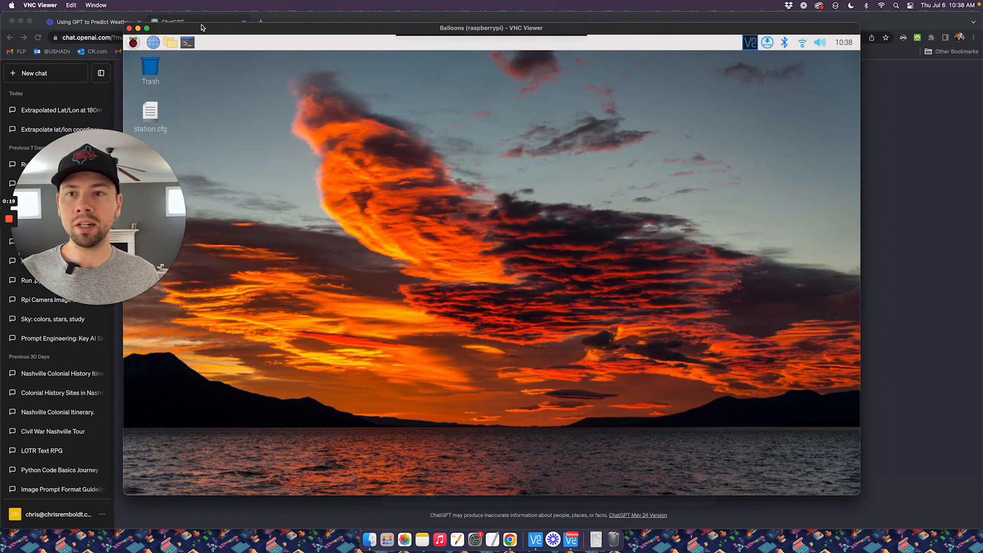
{"action": "left_click", "coordinate": [749, 45]}
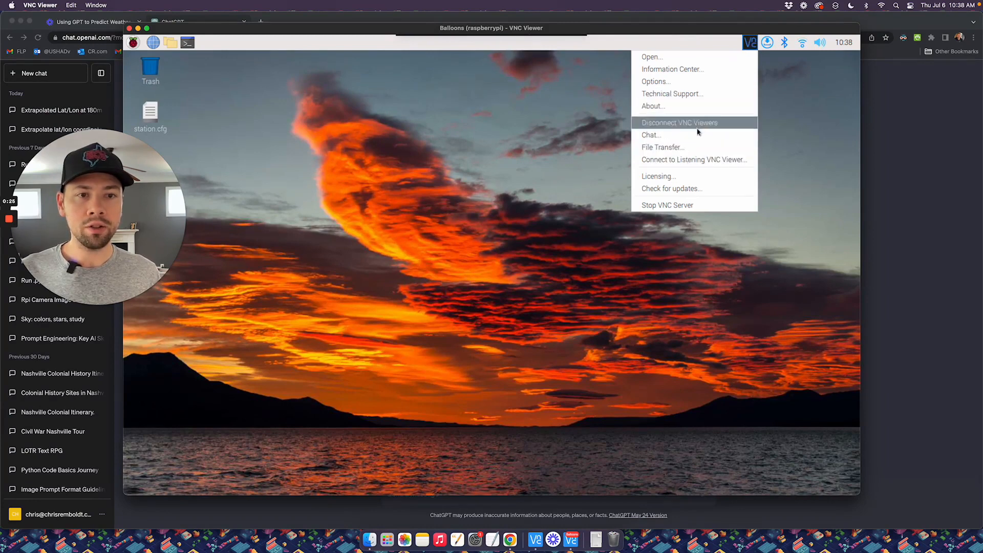
{"action": "left_click", "coordinate": [698, 148]}
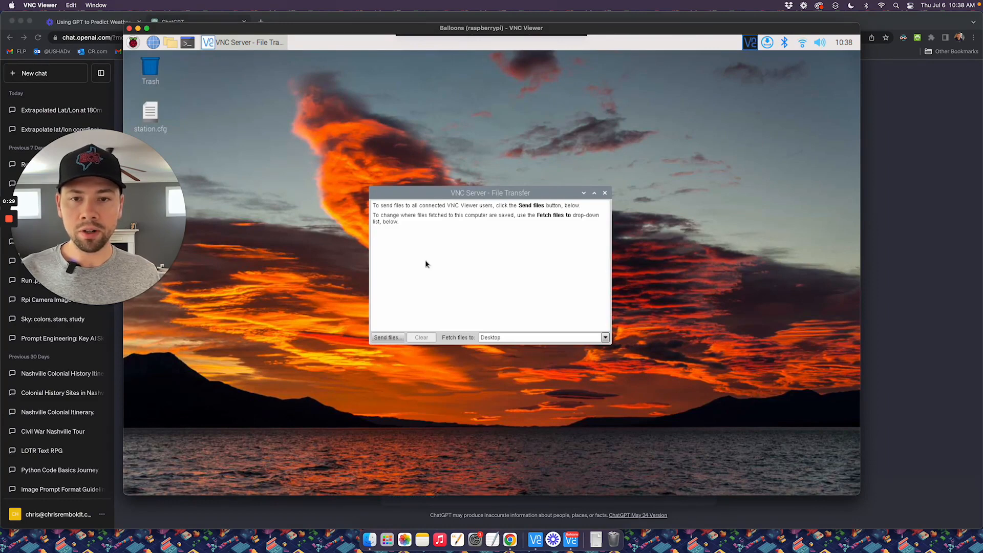
{"action": "left_click", "coordinate": [390, 338]}
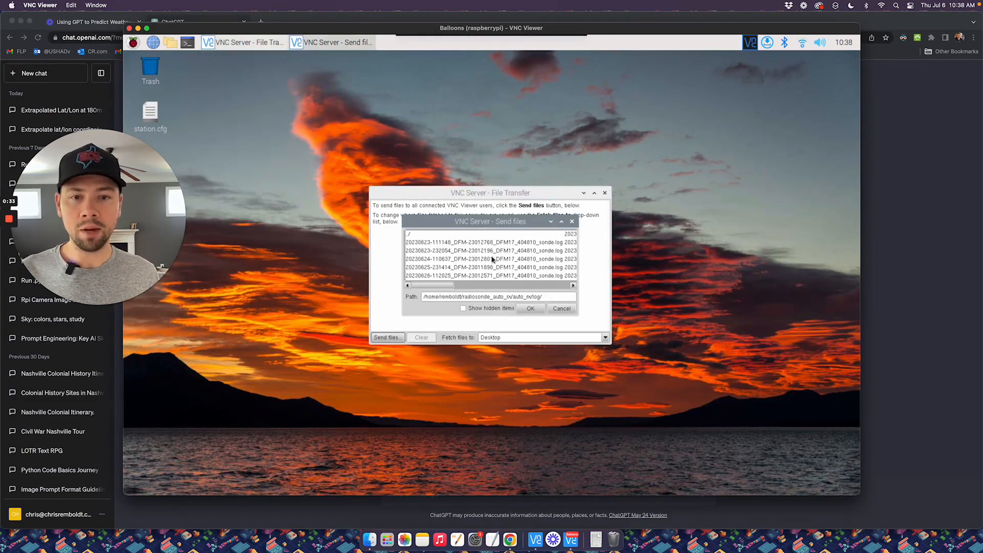
Step: Go up to the home folder in the file chooser and navigate back into radiosonde_auto_rx/auto_rx/log
{"action": "left_click", "coordinate": [408, 234]}
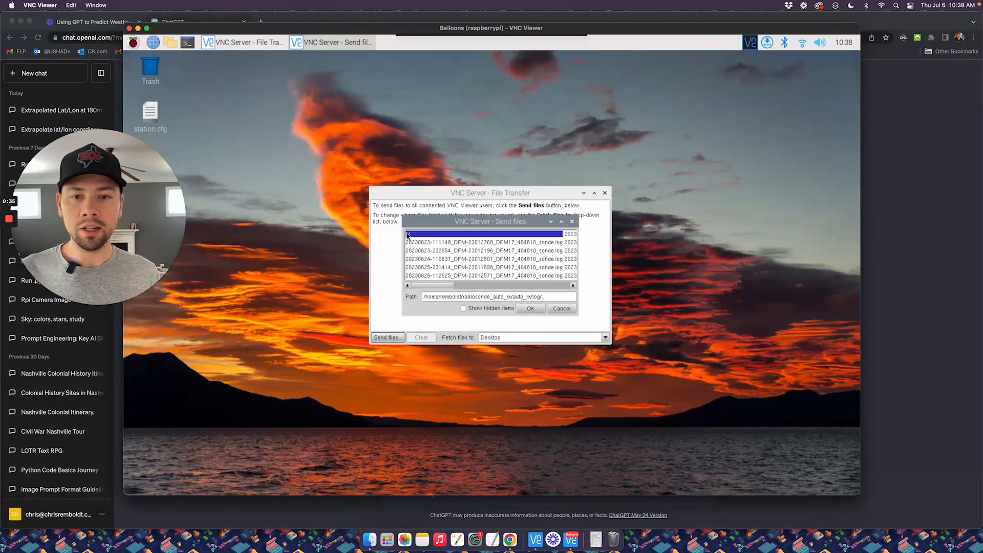
{"action": "double_click", "coordinate": [409, 234]}
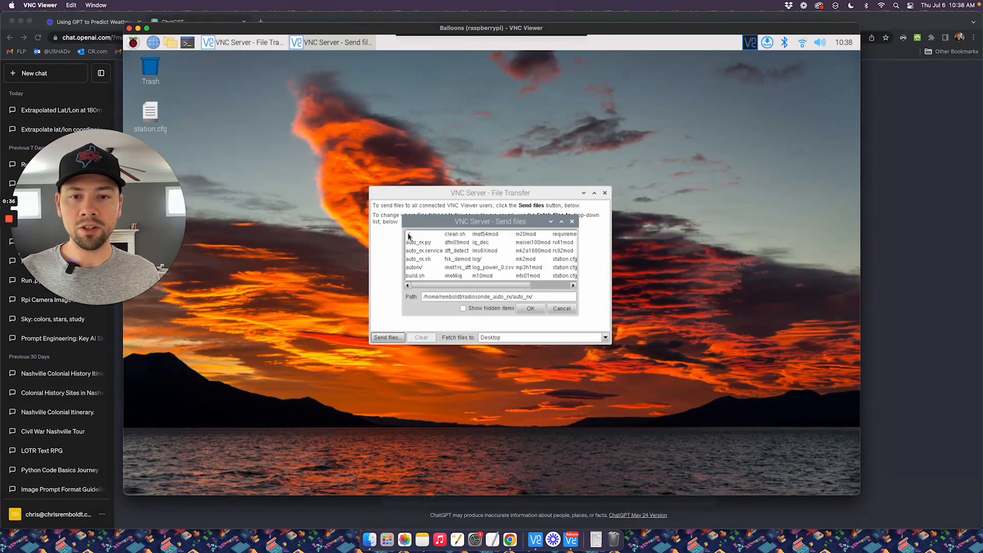
{"action": "double_click", "coordinate": [409, 235]}
{"action": "double_click", "coordinate": [410, 236]}
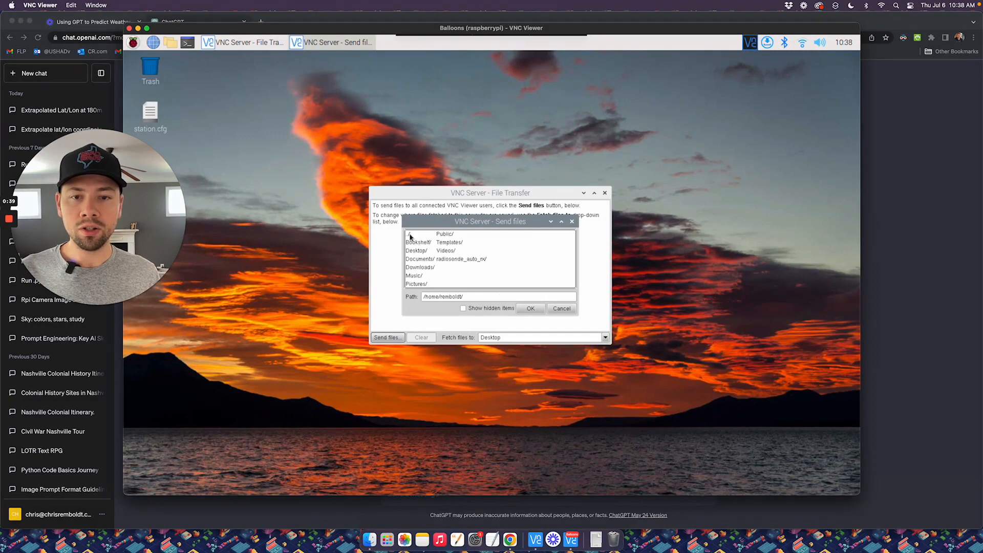
{"action": "left_click", "coordinate": [449, 260]}
{"action": "double_click", "coordinate": [450, 259]}
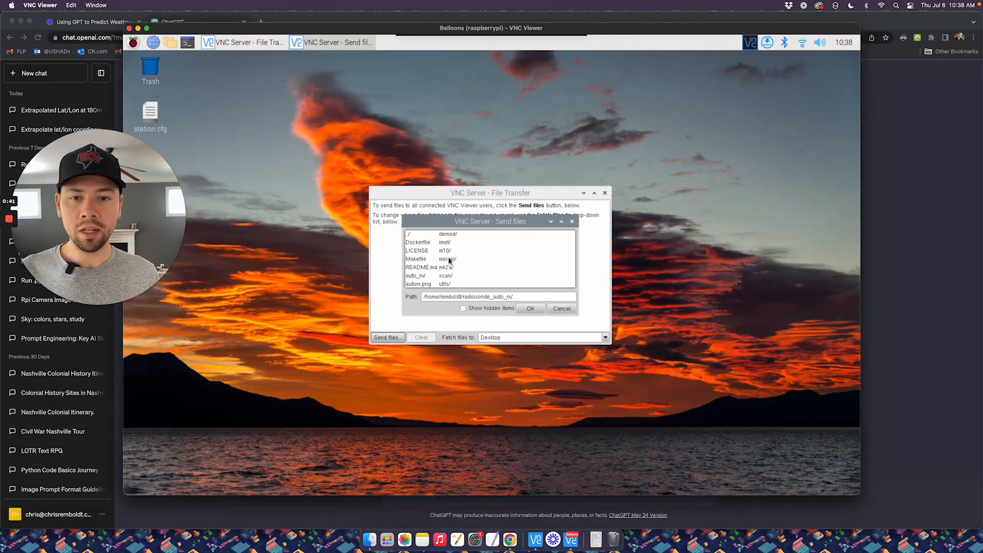
{"action": "double_click", "coordinate": [421, 277]}
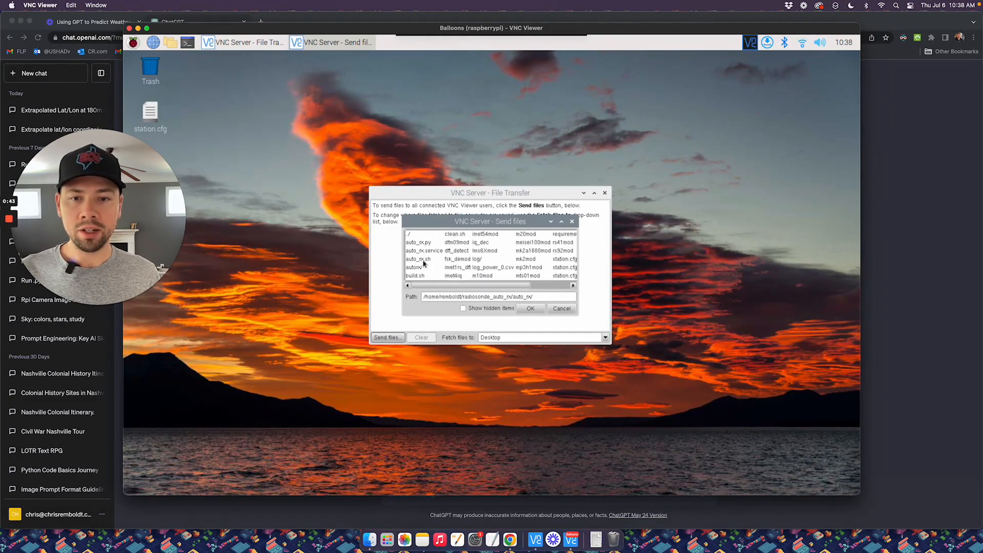
{"action": "double_click", "coordinate": [480, 260]}
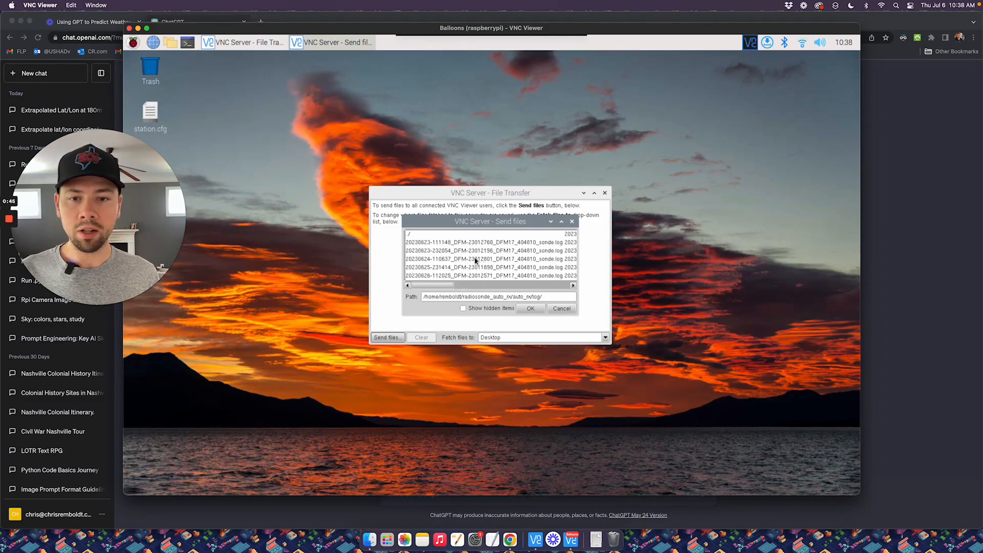
{"action": "left_click_drag", "start_coordinate": [426, 289], "coordinate": [395, 299]}
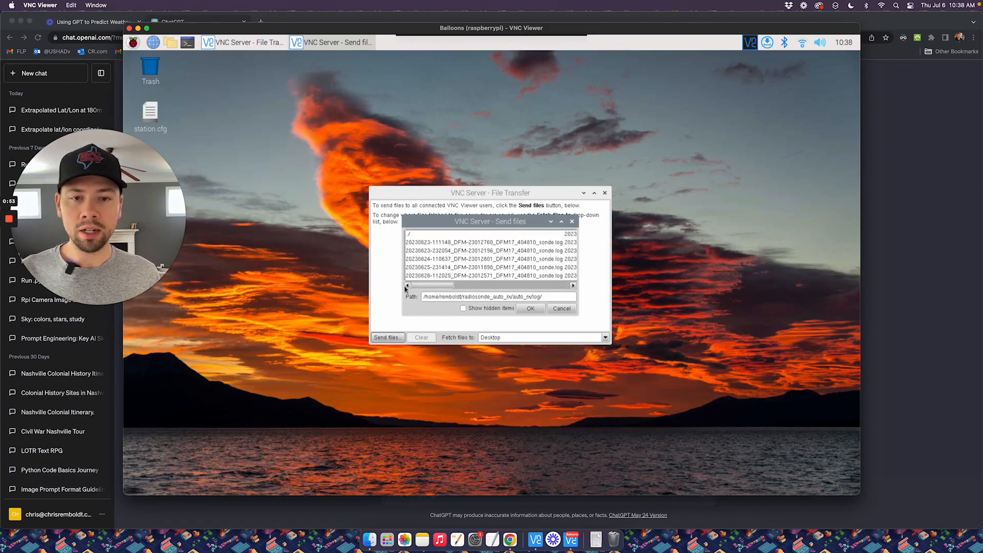
{"action": "double_click", "coordinate": [462, 242]}
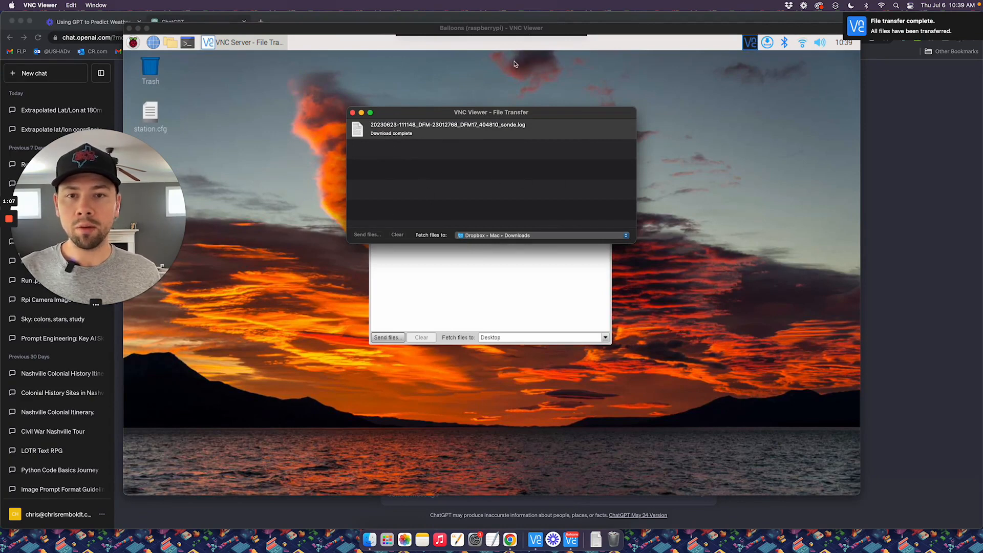
{"action": "left_click", "coordinate": [443, 134]}
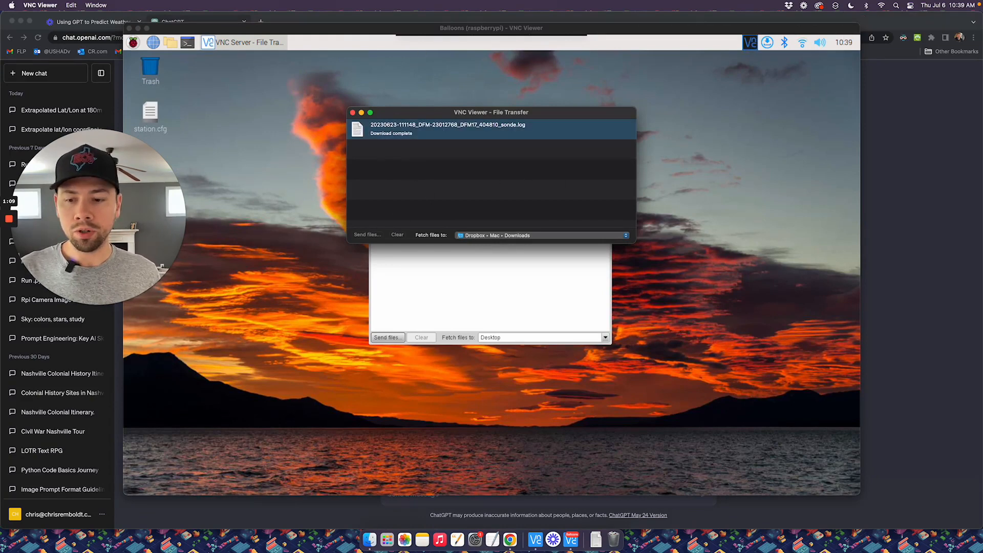
{"action": "left_click", "coordinate": [369, 540]}
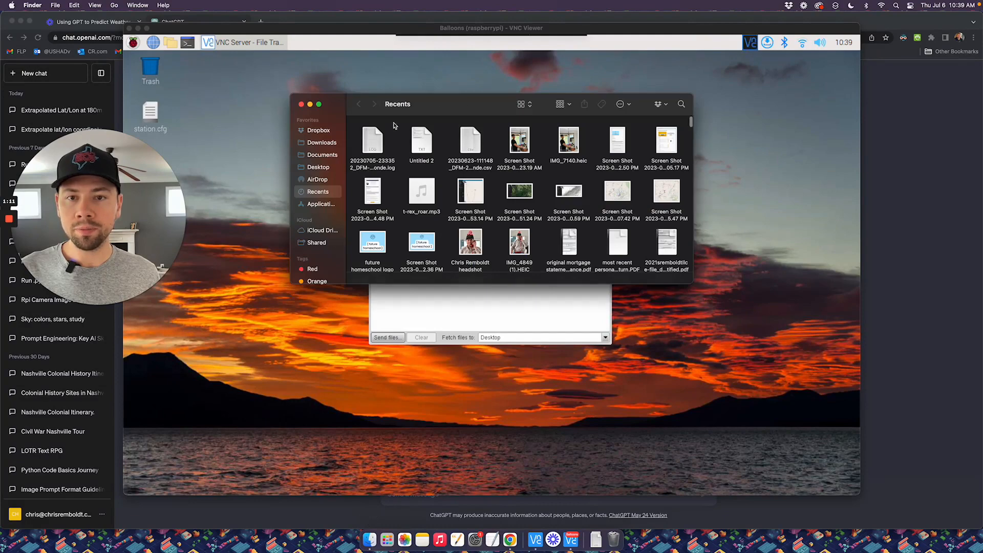
{"action": "double_click", "coordinate": [379, 143]}
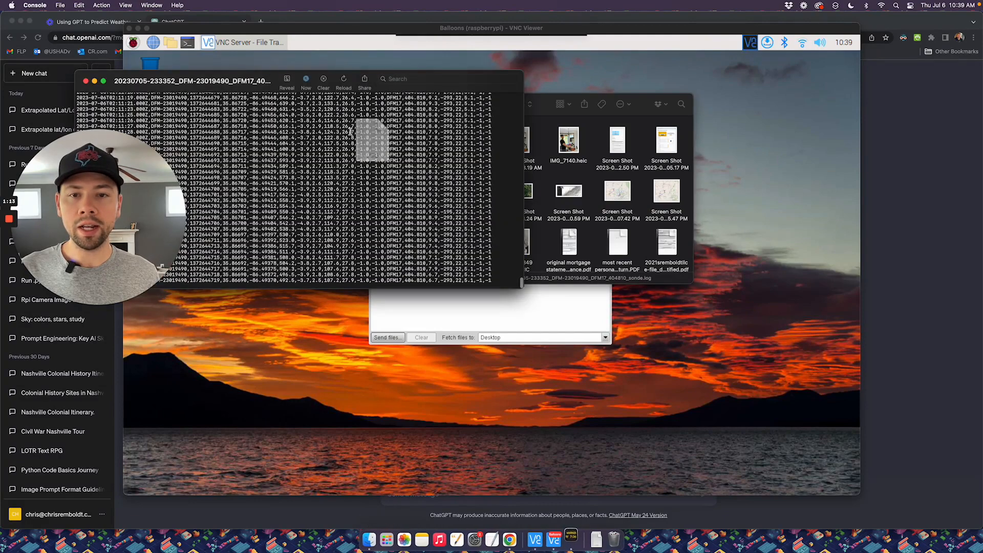
{"action": "left_click", "coordinate": [539, 98]}
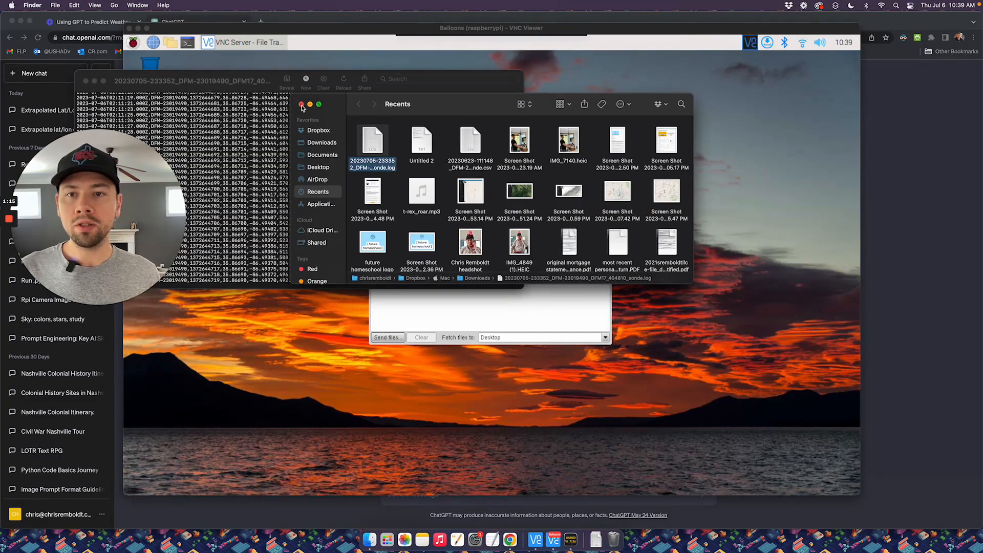
{"action": "left_click", "coordinate": [301, 103]}
{"action": "left_click_drag", "start_coordinate": [341, 81], "coordinate": [561, 94]}
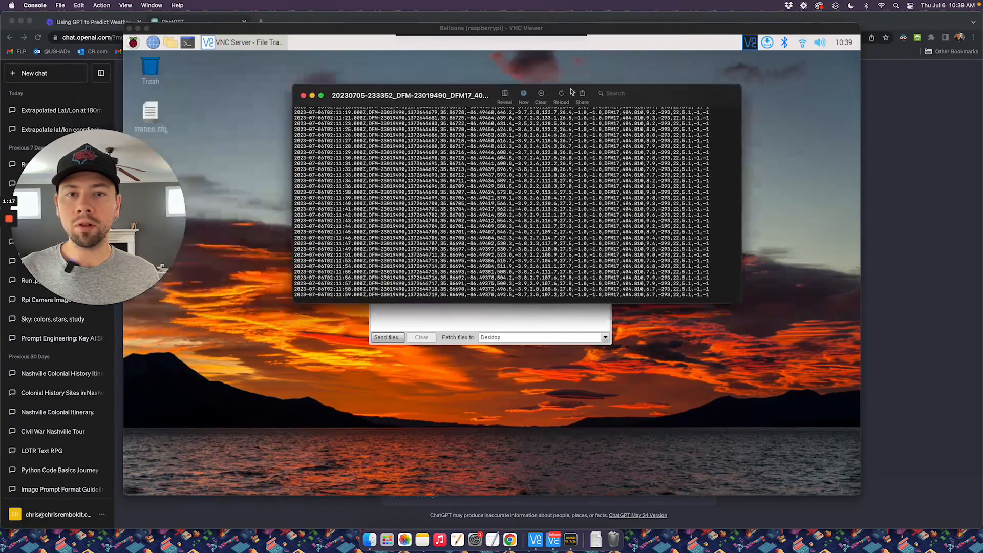
Step: Examine the sonde log's column header row and its data rows from the first record to the last
{"action": "scroll", "coordinate": [524, 185], "scroll_direction": "up", "scroll_amount": 15}
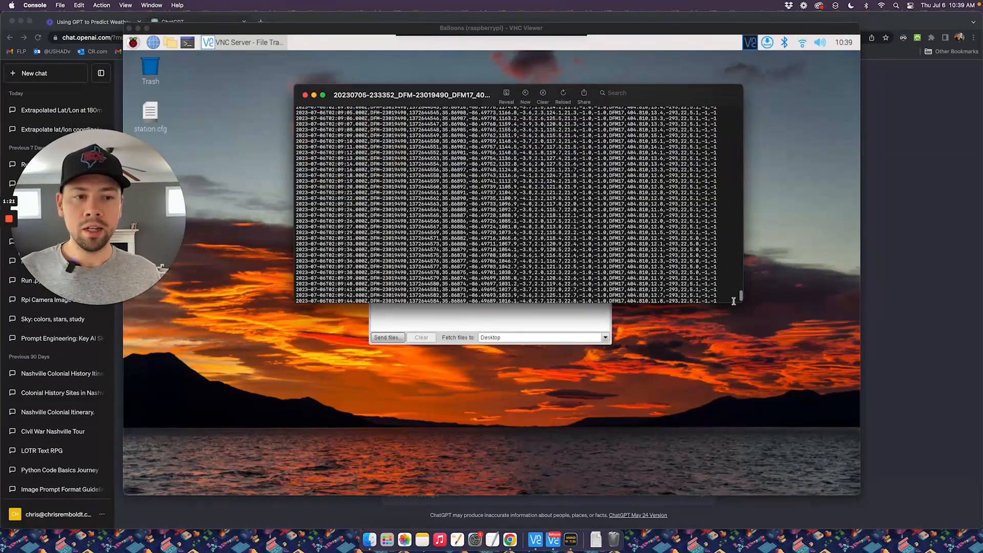
{"action": "left_click_drag", "start_coordinate": [740, 296], "coordinate": [750, 111]}
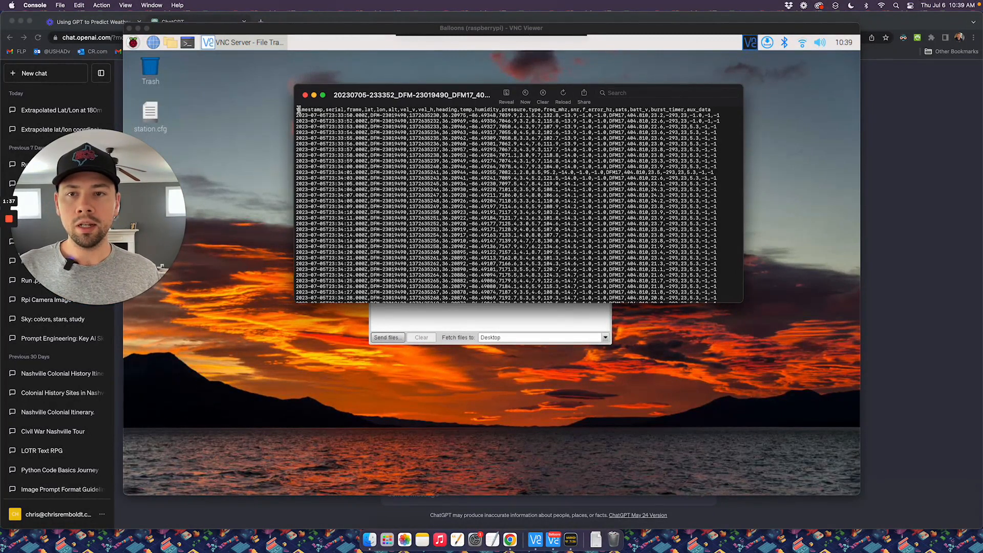
{"action": "left_click_drag", "start_coordinate": [296, 109], "coordinate": [711, 111]}
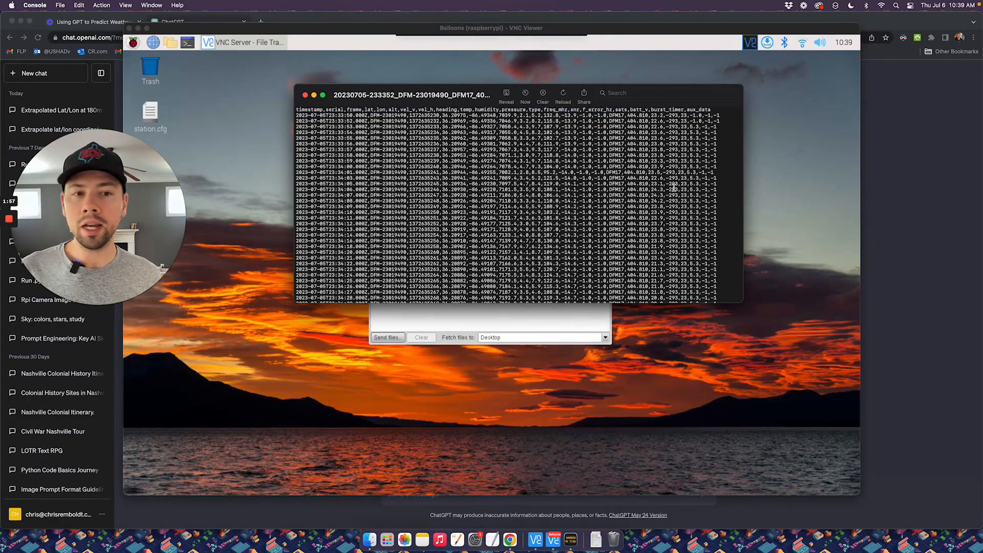
{"action": "scroll", "coordinate": [674, 188], "scroll_direction": "down", "scroll_amount": 15}
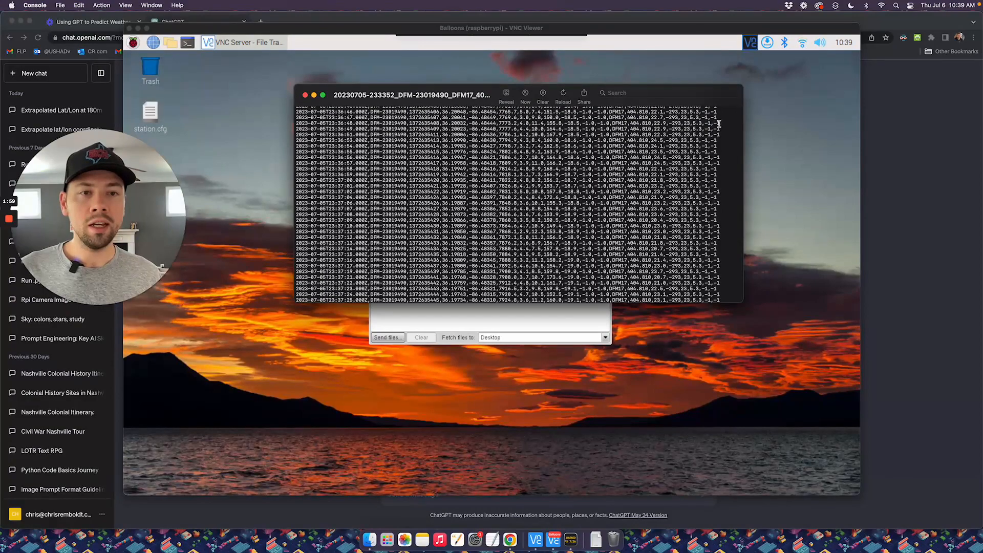
{"action": "scroll", "coordinate": [719, 123], "scroll_direction": "down", "scroll_amount": 4}
{"action": "left_click_drag", "start_coordinate": [741, 119], "coordinate": [735, 412]}
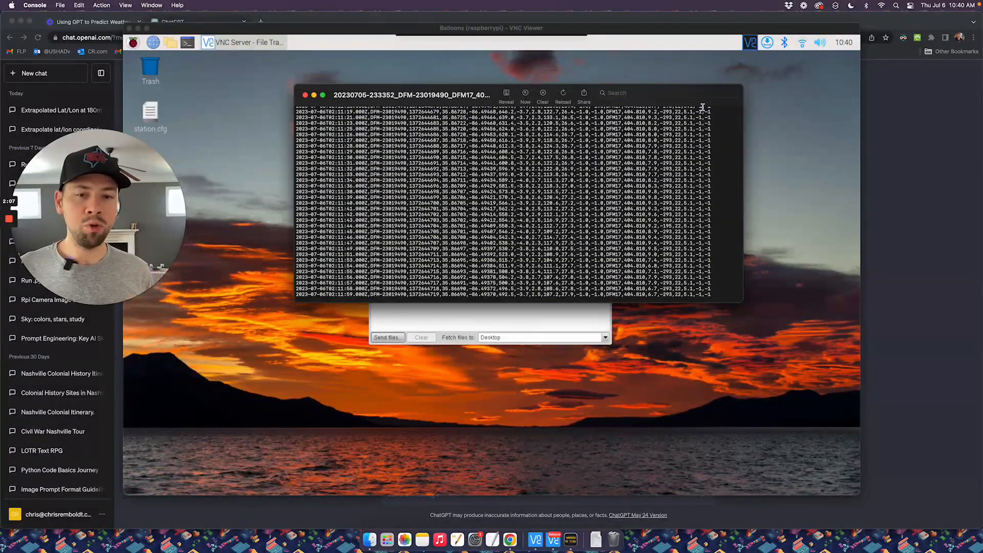
Step: Close the Raspberry Pi remote session window, move the log window aside and switch to ChatGPT in Chrome
{"action": "left_click", "coordinate": [130, 29]}
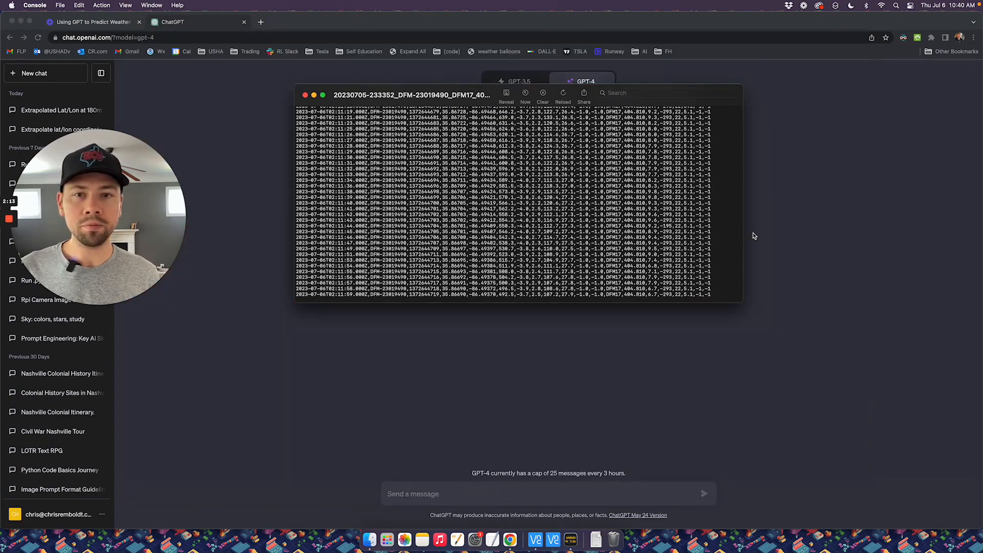
{"action": "left_click_drag", "start_coordinate": [353, 88], "coordinate": [523, 143]}
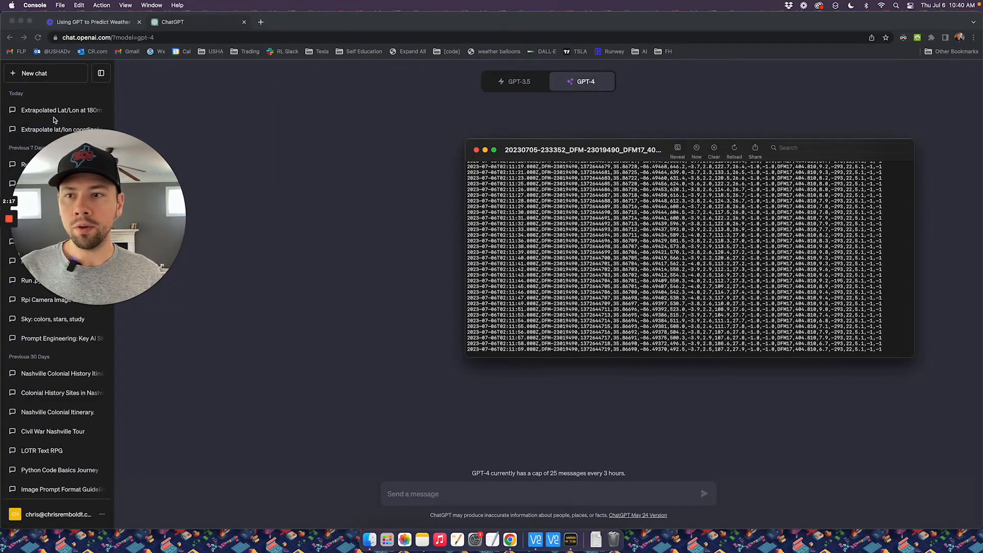
{"action": "left_click", "coordinate": [385, 469]}
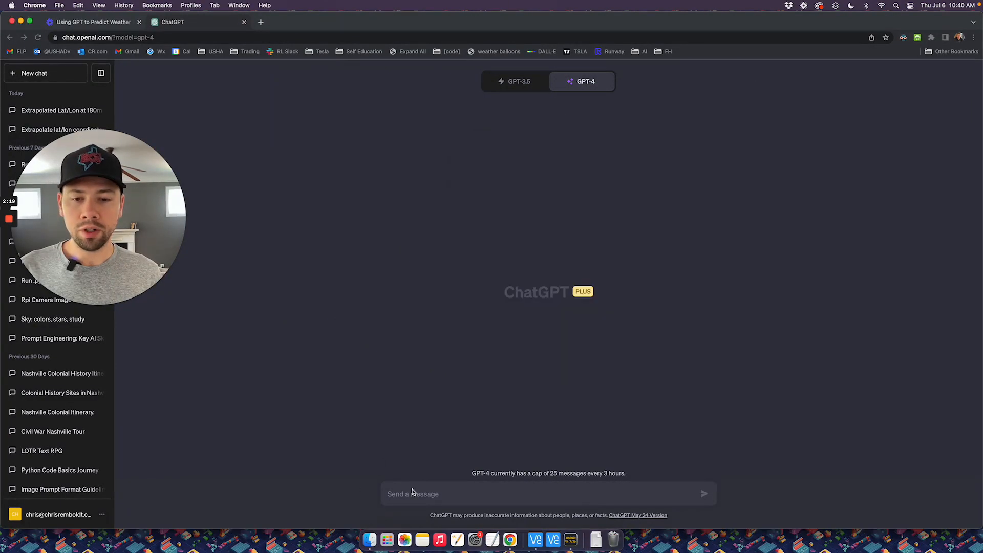
Step: Begin a GPT-4 message reading "I have a data file that I want you to use to analyze"
{"action": "left_click", "coordinate": [420, 494]}
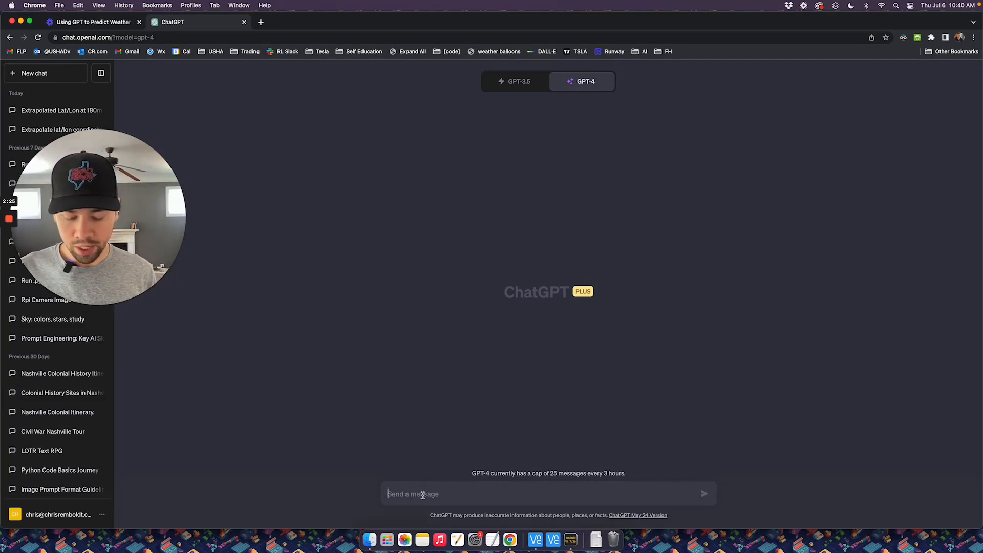
{"action": "type", "text": "I have a"}
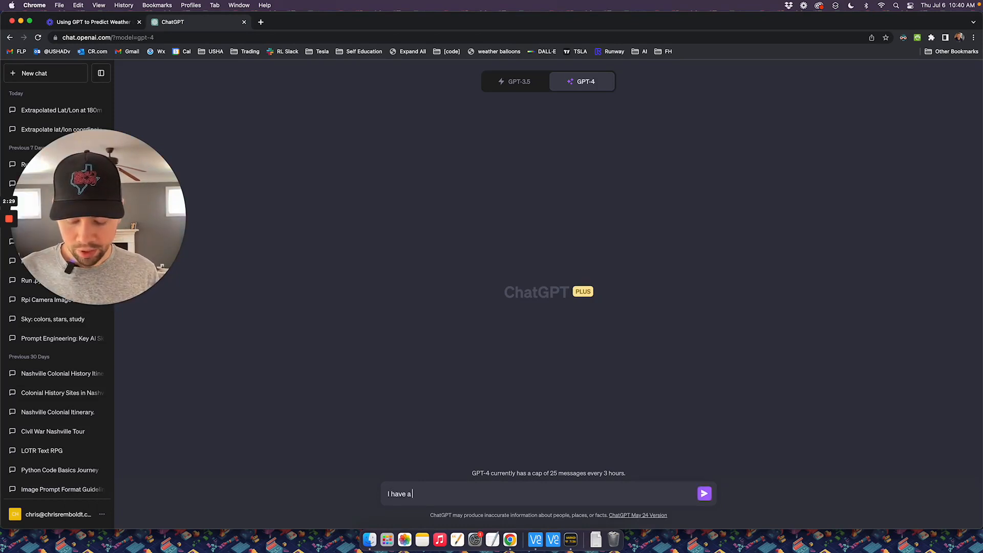
{"action": "type", "text": " data fi"}
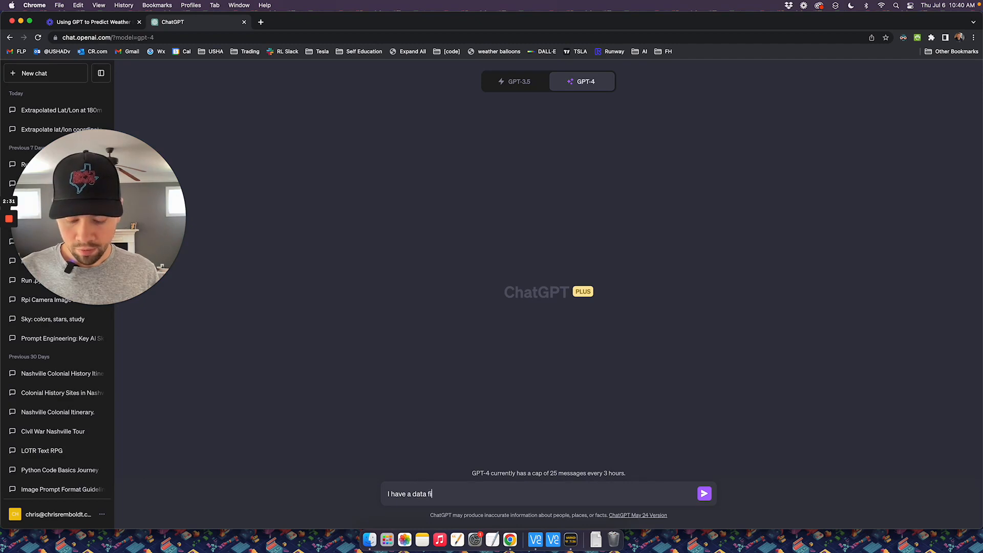
{"action": "type", "text": "le that I want you "}
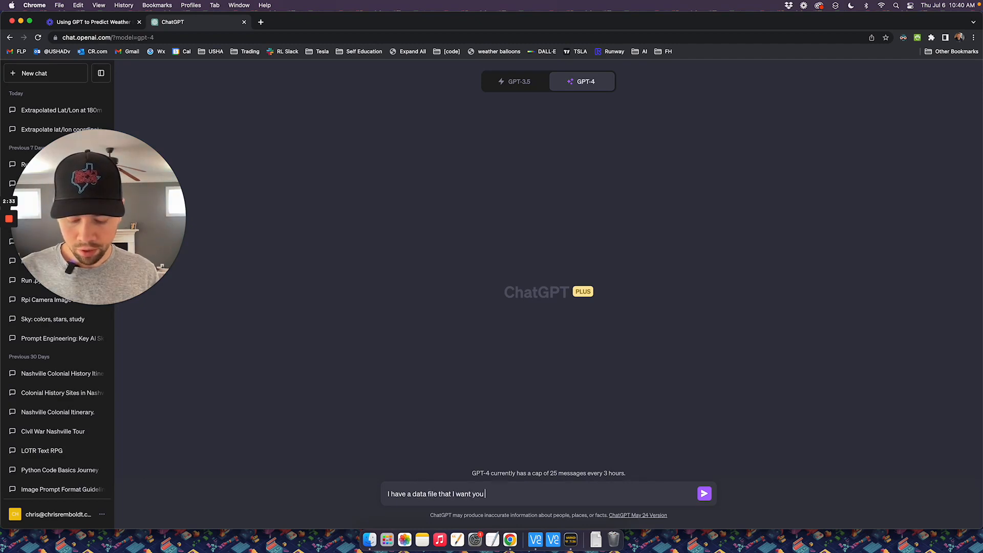
{"action": "type", "text": "to use to ana"}
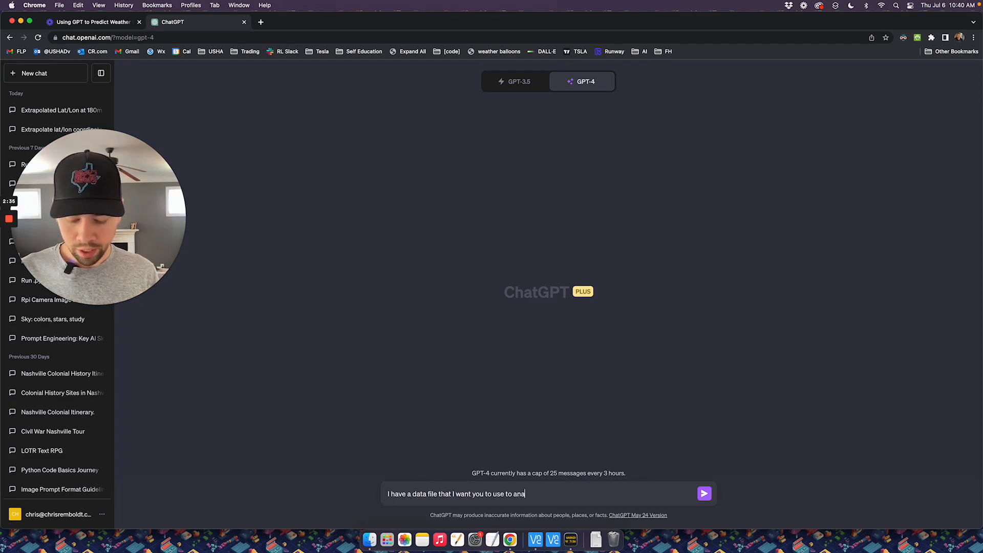
{"action": "type", "text": "lyzen"}
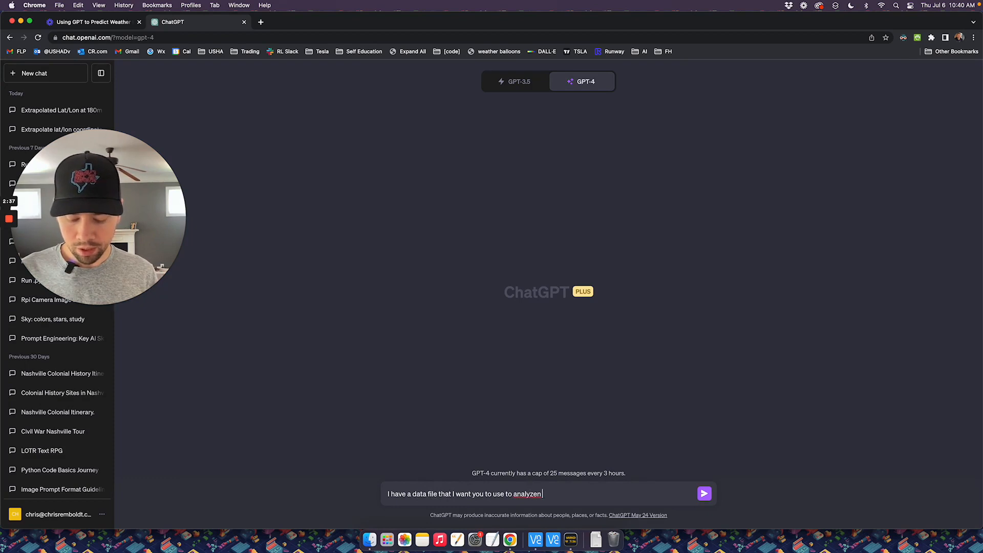
Step: Reword the unsent message so it reads "I have a data file that I want you to analyze and use as input to extrapolate"
{"action": "key", "text": "BackSpace"}
{"action": "key", "text": "BackSpace"}
{"action": "key", "text": "BackSpace"}
{"action": "key", "text": "BackSpace"}
{"action": "key", "text": "BackSpace"}
{"action": "key", "text": "BackSpace"}
{"action": "key", "text": "BackSpace"}
{"action": "key", "text": "BackSpace"}
{"action": "key", "text": "BackSpace"}
{"action": "key", "text": "BackSpace"}
{"action": "key", "text": "BackSpace"}
{"action": "key", "text": "BackSpace"}
{"action": "key", "text": "BackSpace"}
{"action": "key", "text": "BackSpace"}
{"action": "key", "text": "BackSpace"}
{"action": "key", "text": "BackSpace"}
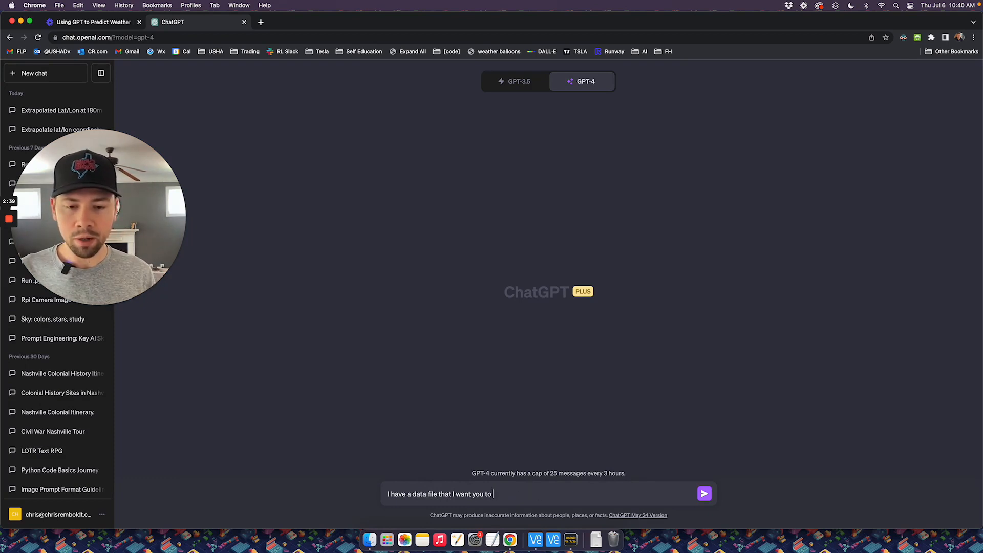
{"action": "type", "text": "o analy"}
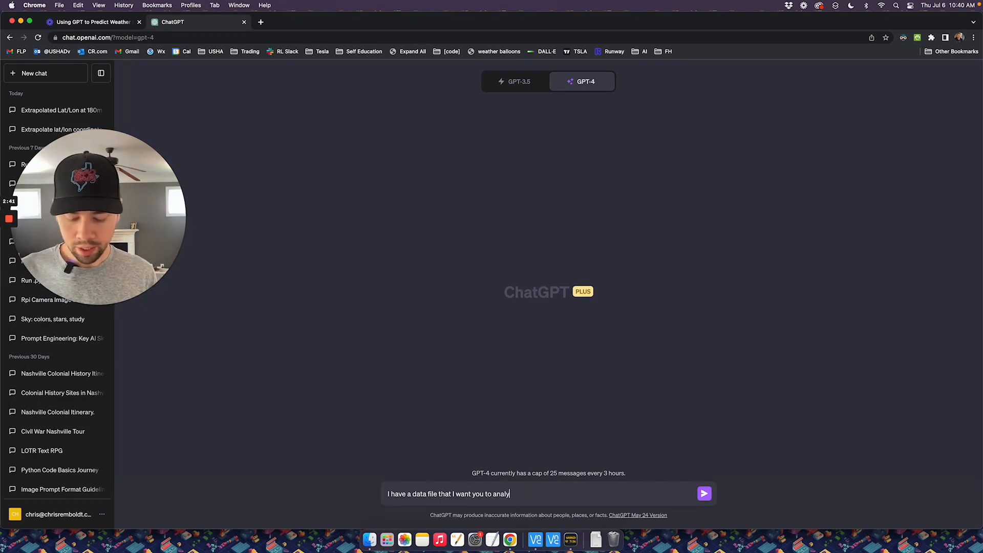
{"action": "type", "text": "ze and "}
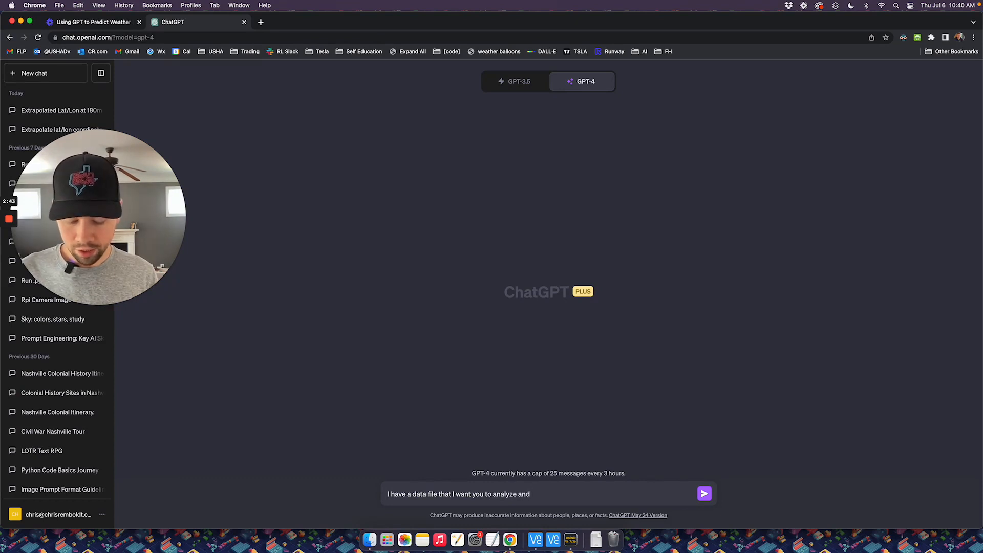
{"action": "type", "text": "use as "}
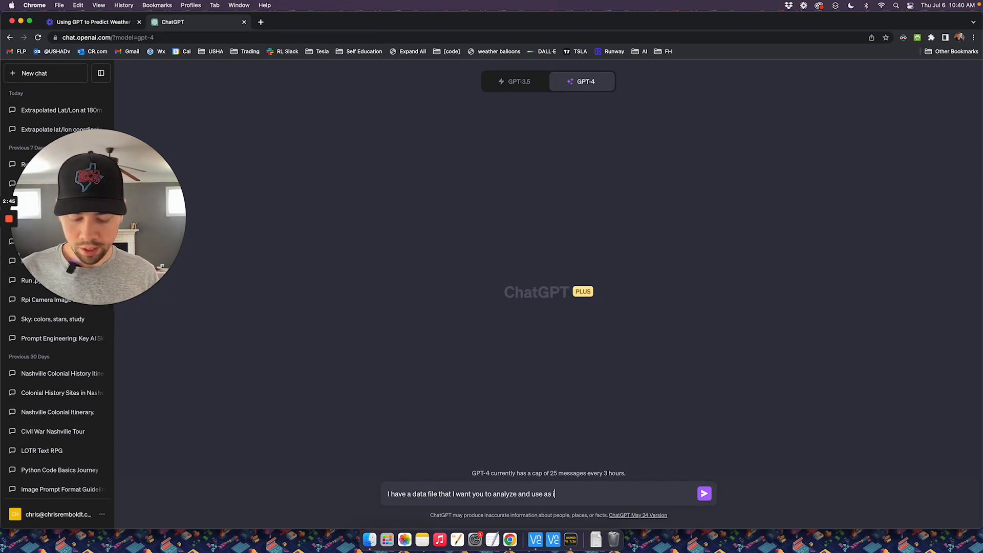
{"action": "type", "text": "input to"}
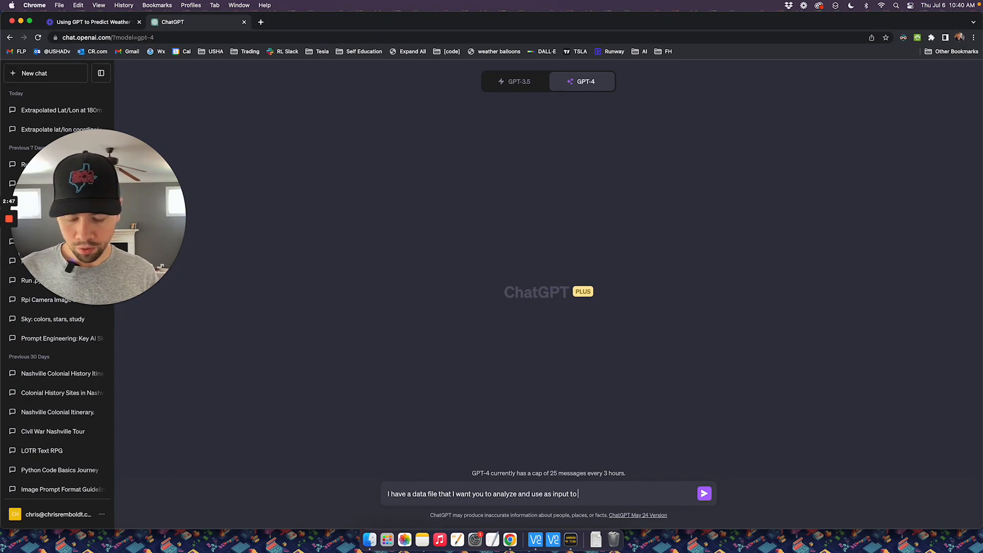
{"action": "type", "text": " extrapolte"}
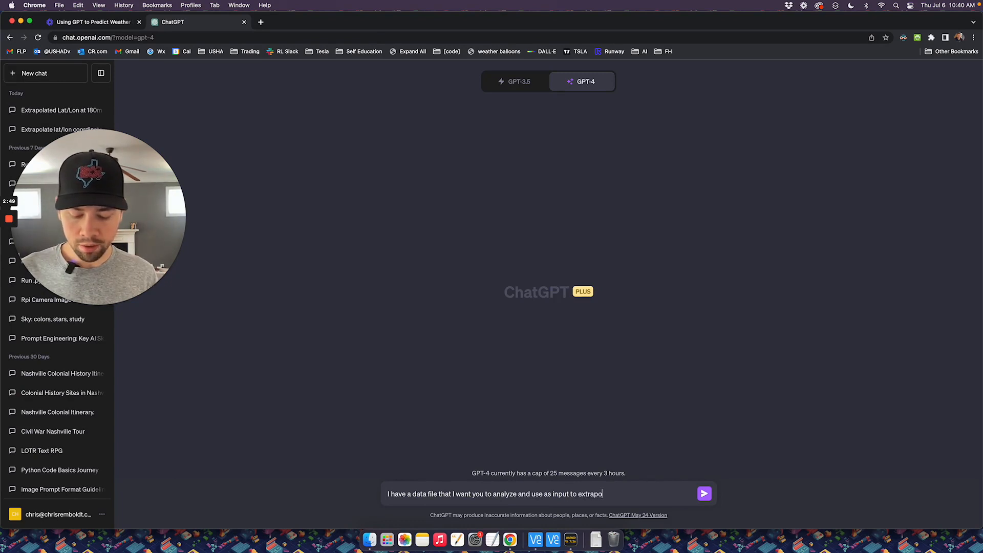
{"action": "key", "text": "BackSpace"}
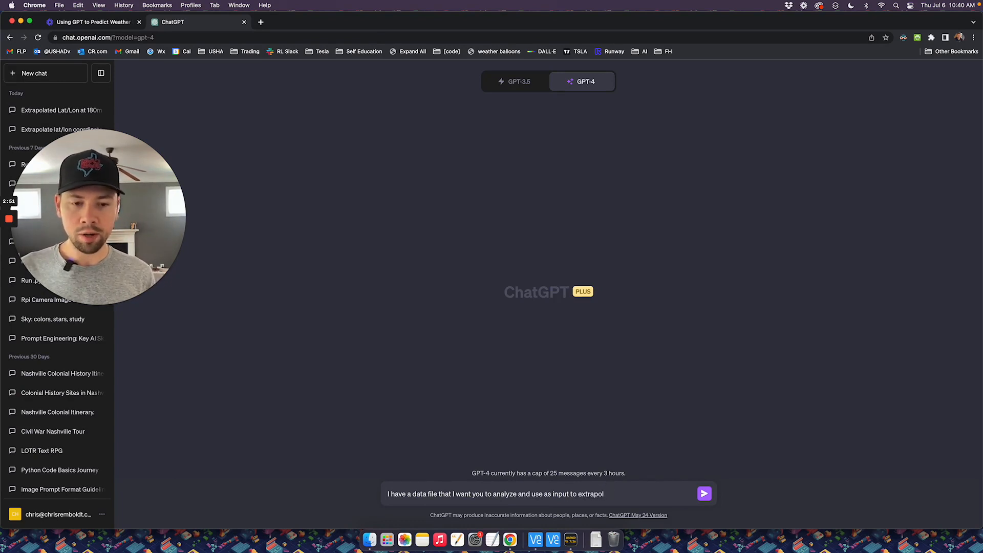
{"action": "type", "text": "ate"}
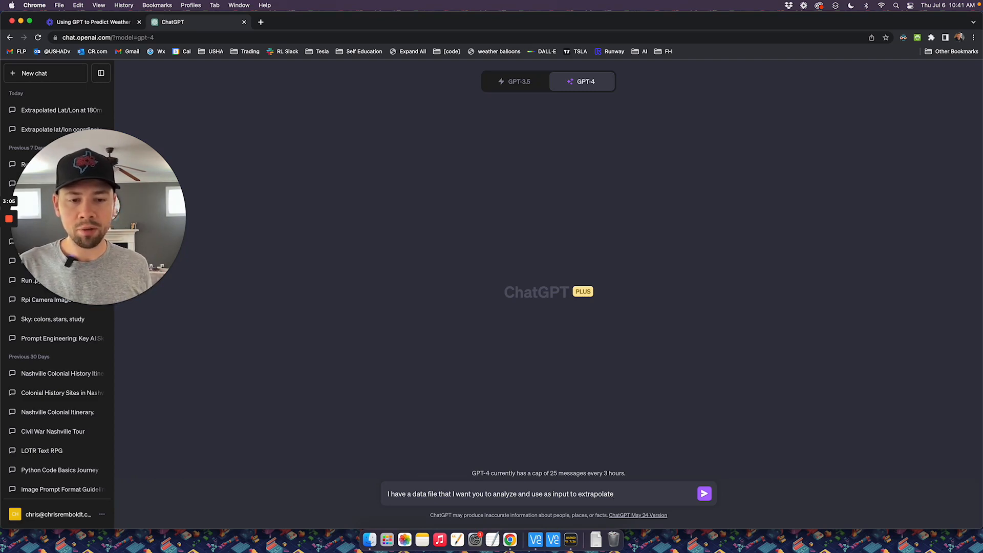
Step: Complete the message's first sentence with "the lat/lon at 180m."
{"action": "type", "text": "the"}
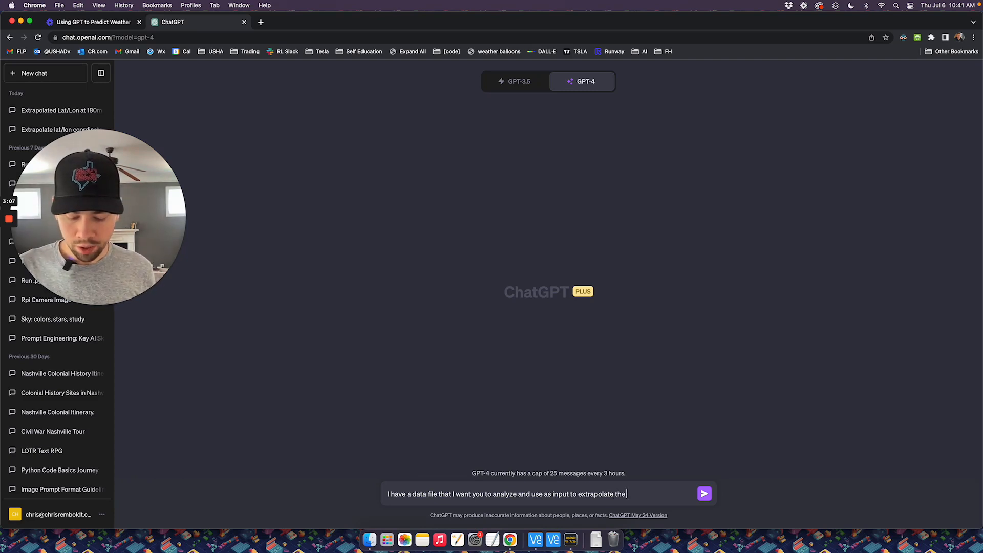
{"action": "type", "text": " lat/lon "}
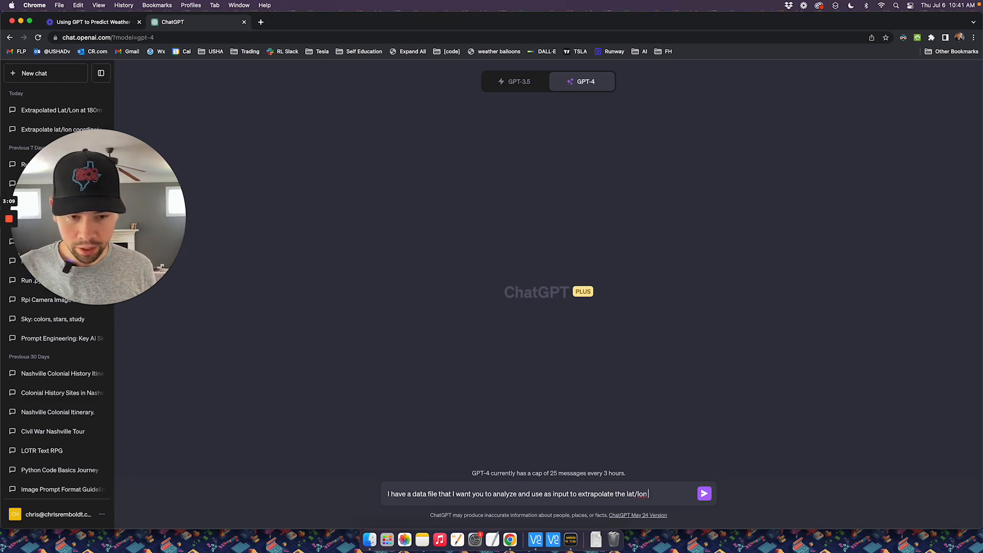
{"action": "type", "text": "o"}
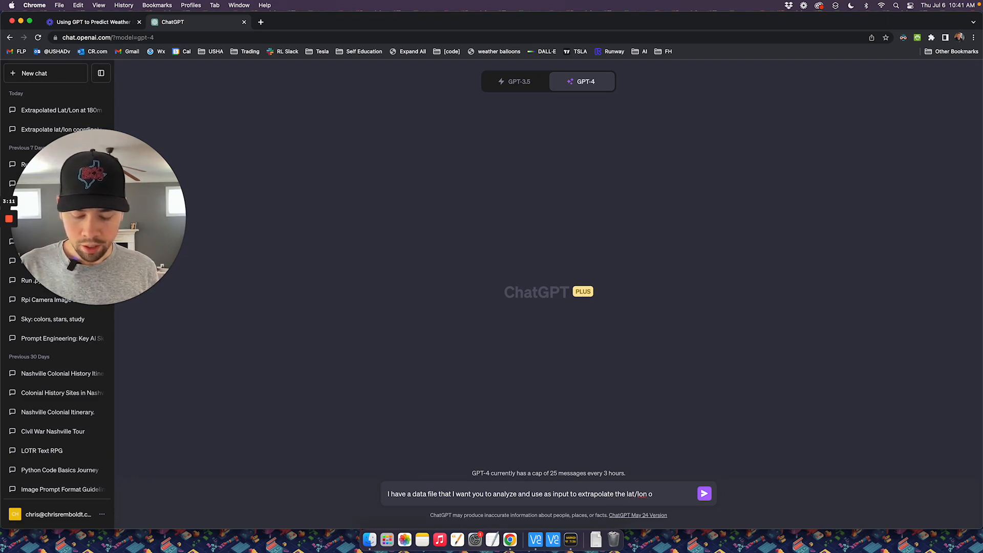
{"action": "key", "text": "BackSpace"}
{"action": "type", "text": "at"}
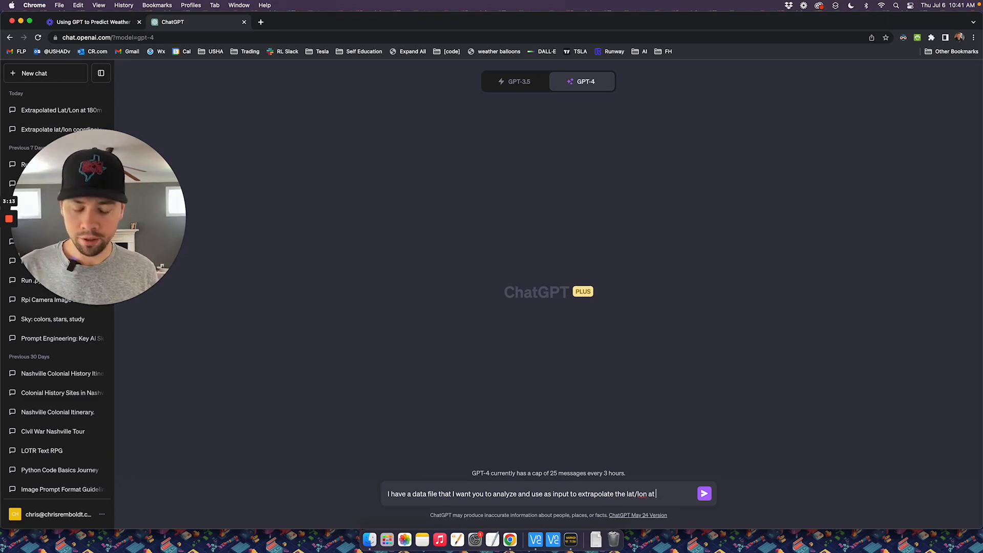
{"action": "type", "text": " 180m."}
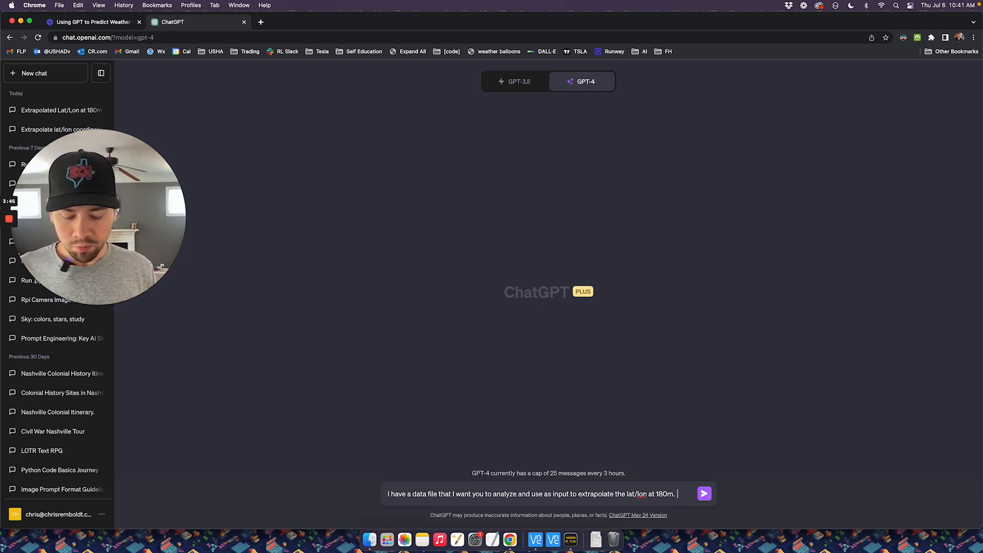
Step: Add the sentence "I want you to use the trends of vertical and horizontal movement from the data to do this."
{"action": "type", "text": "I want you to"}
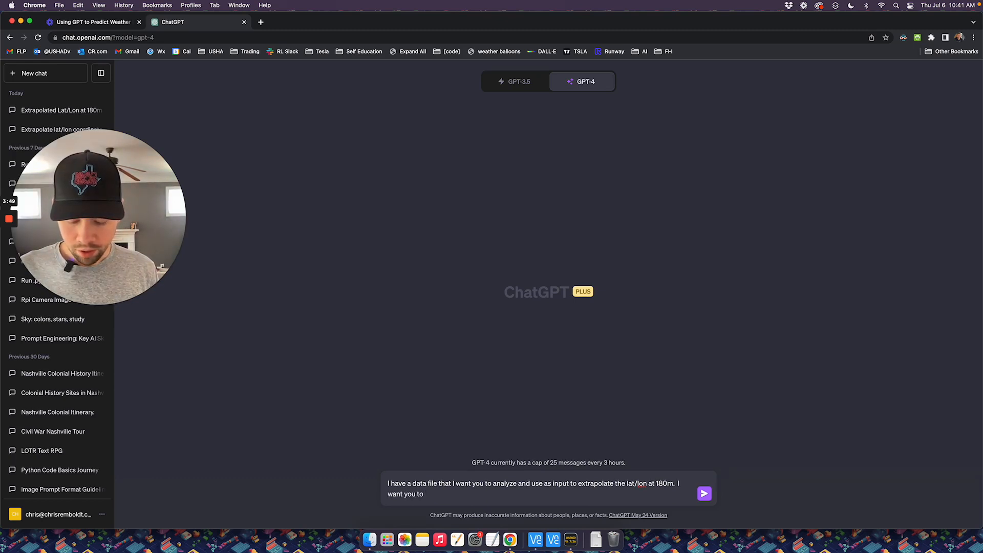
{"action": "type", "text": " use the tren"}
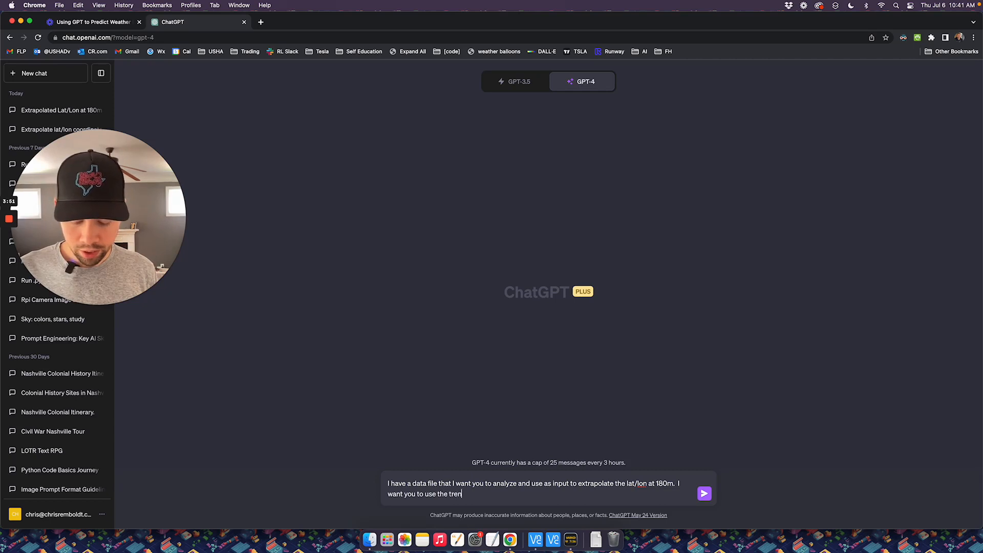
{"action": "type", "text": "ds of vertic"}
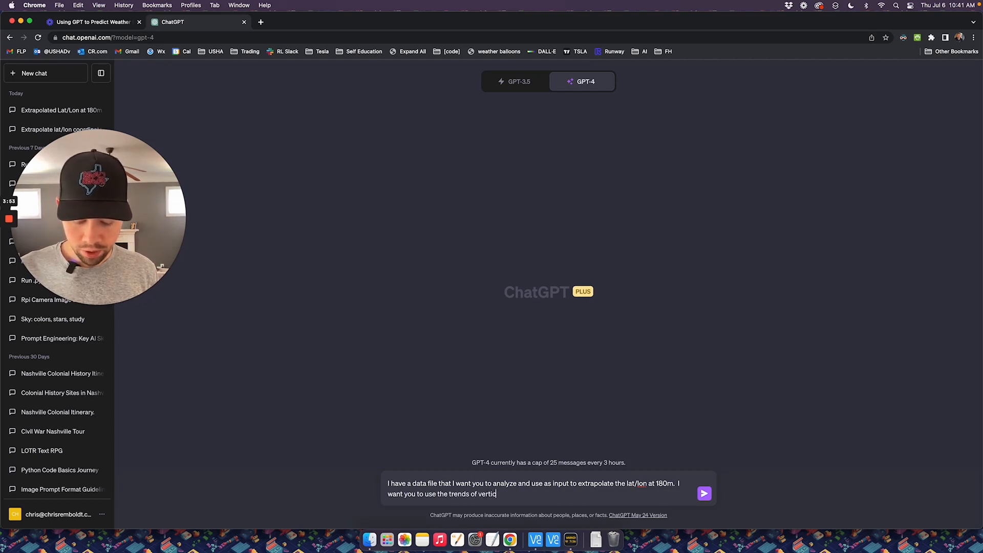
{"action": "type", "text": "al and "}
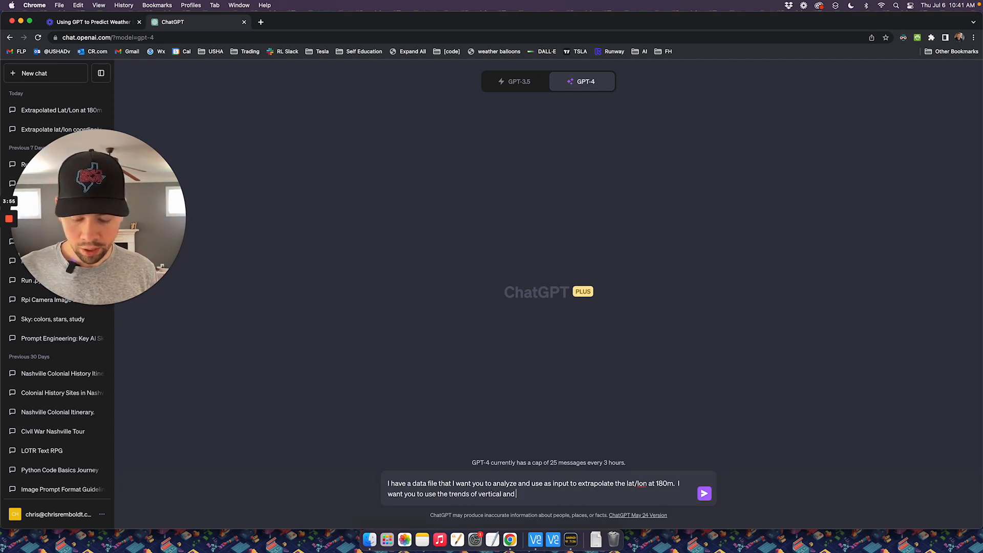
{"action": "type", "text": "horizontal "}
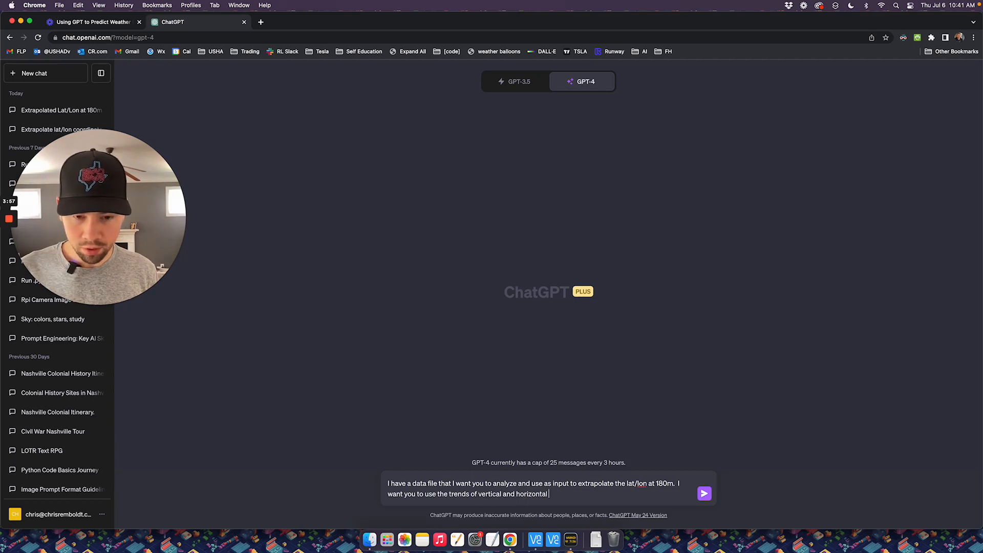
{"action": "type", "text": "mo"}
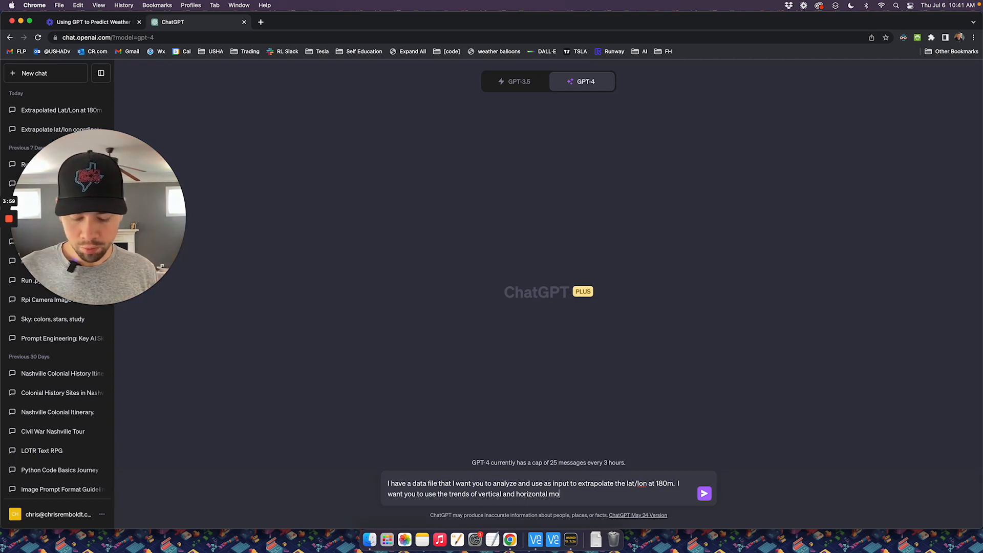
{"action": "type", "text": "vement fr"}
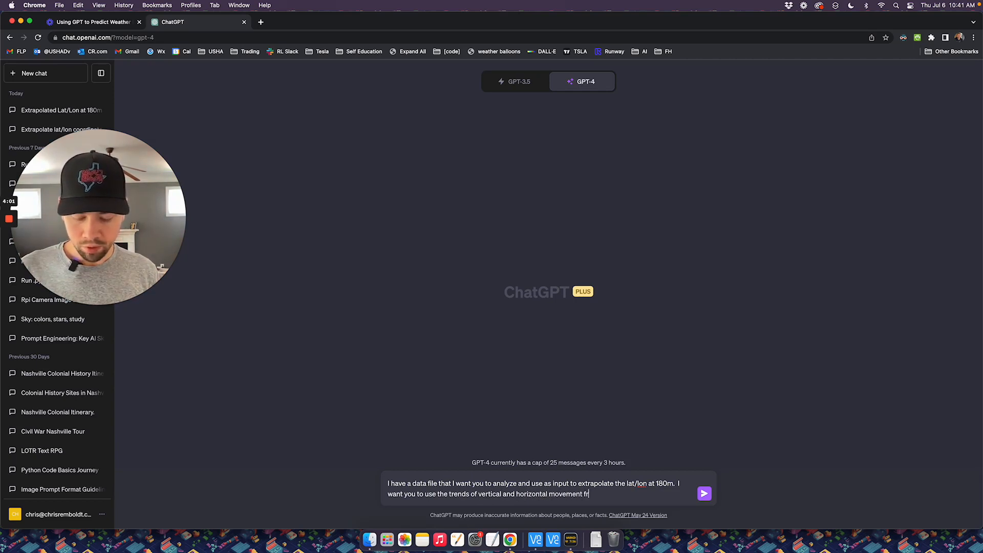
{"action": "type", "text": "m the data to"}
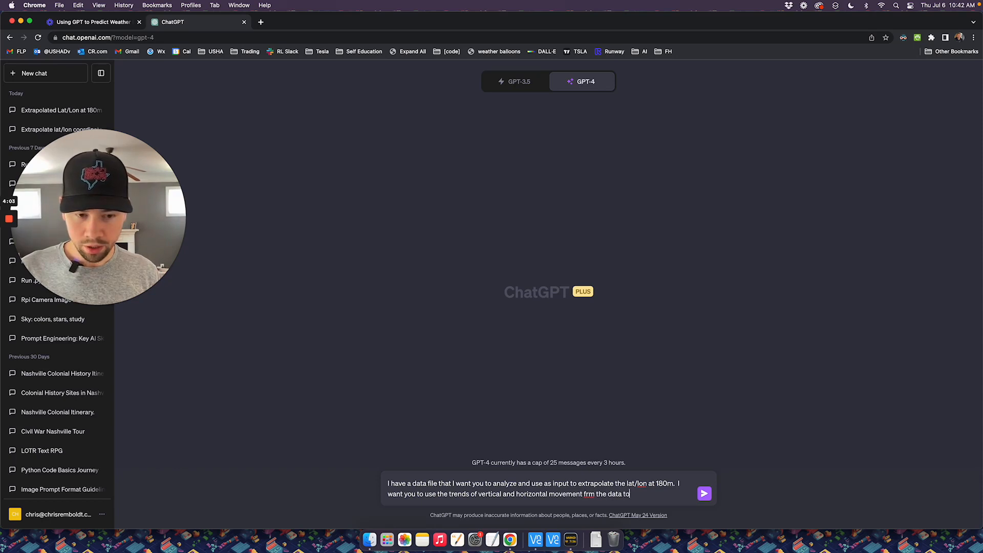
{"action": "type", "text": " do this."}
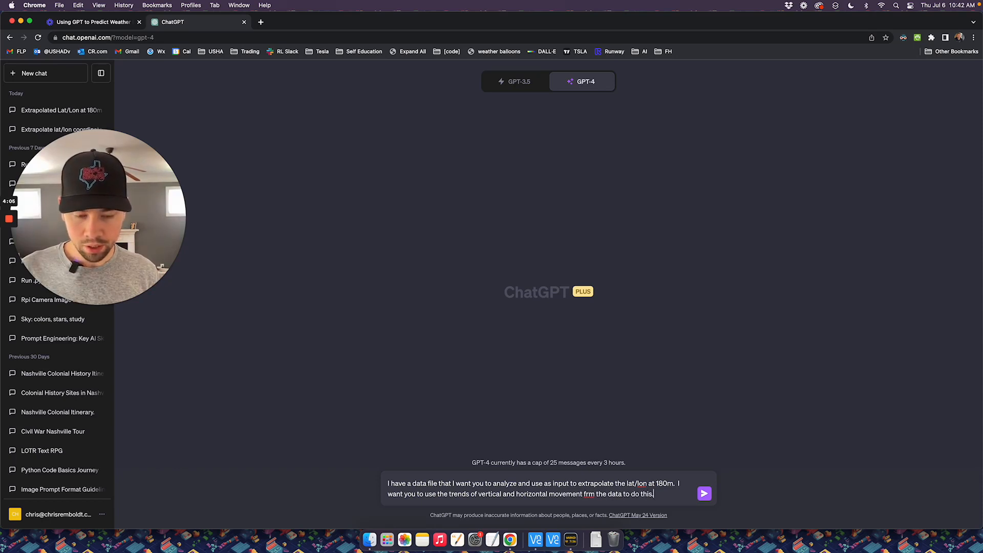
{"action": "left_click", "coordinate": [590, 494]}
{"action": "type", "text": "o"}
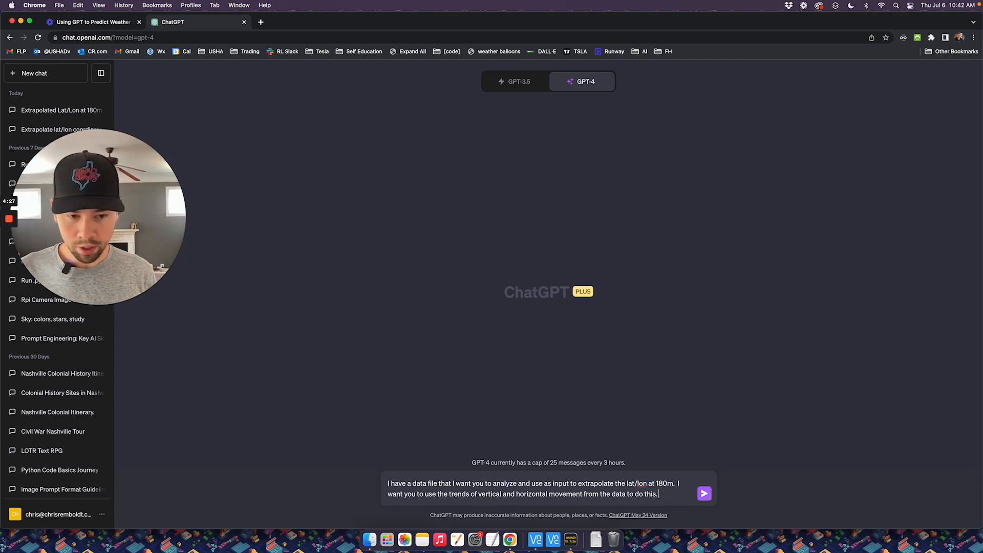
Step: Add the instruction "Please do not be verbose, please do not explain, please provide the output in the format lat/lon."
{"action": "type", "text": "Please do"}
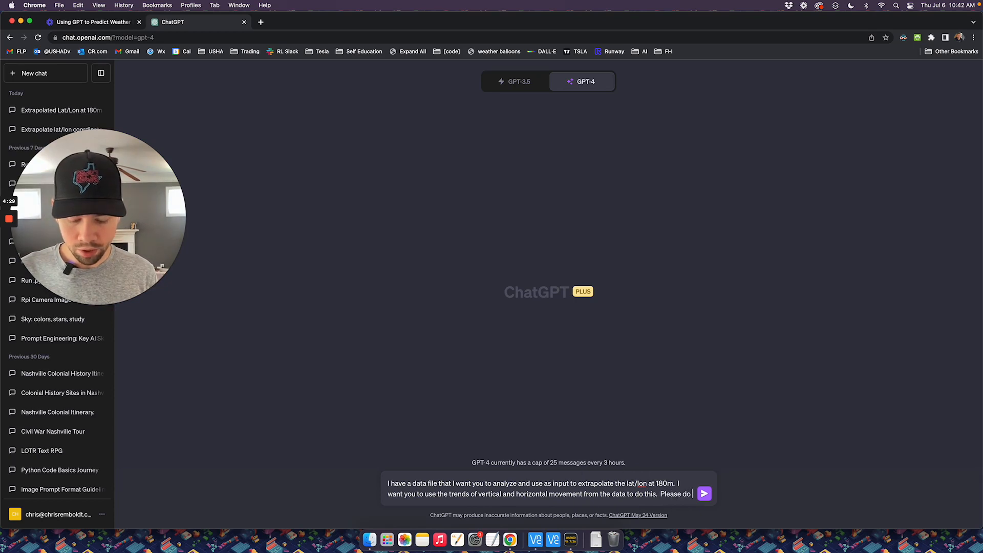
{"action": "type", "text": " not be verbo"}
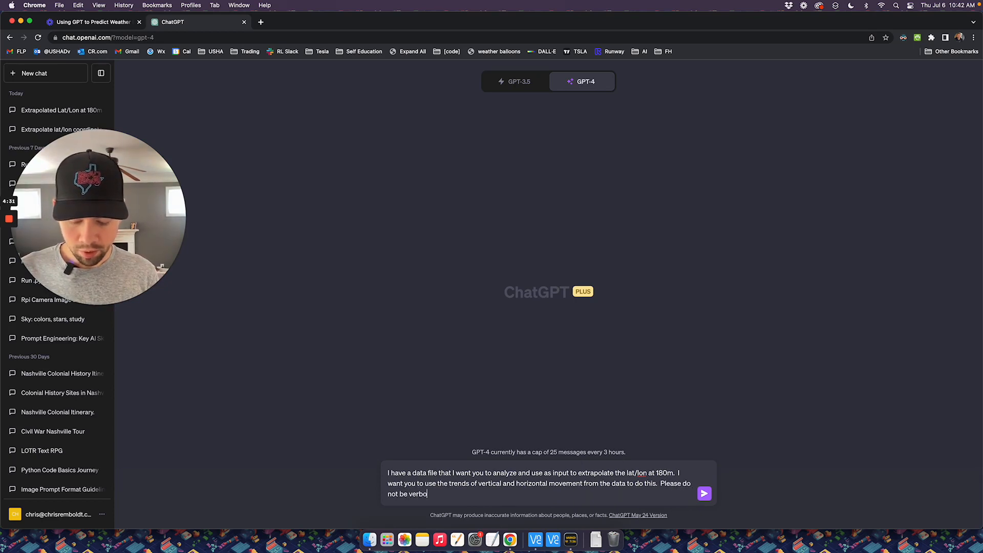
{"action": "type", "text": "se, please "}
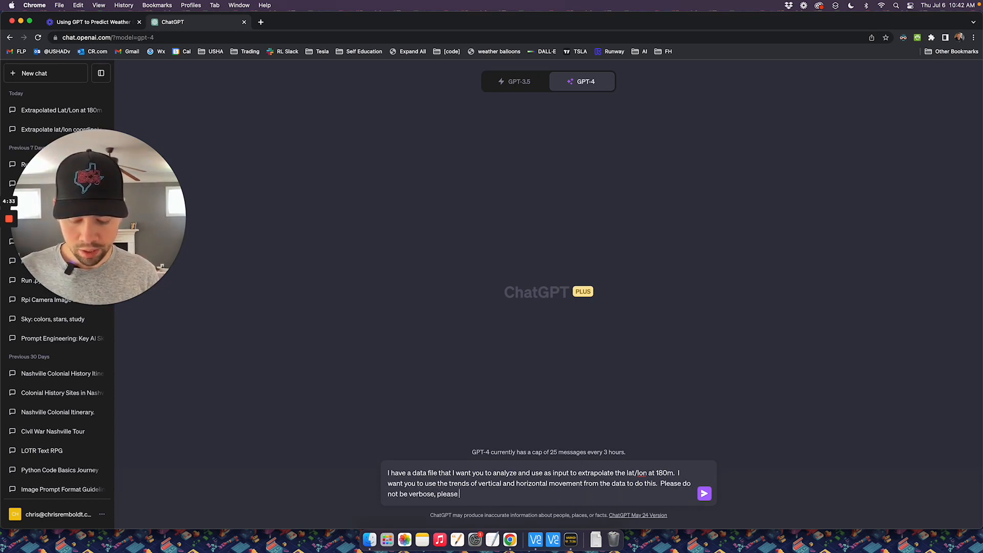
{"action": "type", "text": "do not exp"}
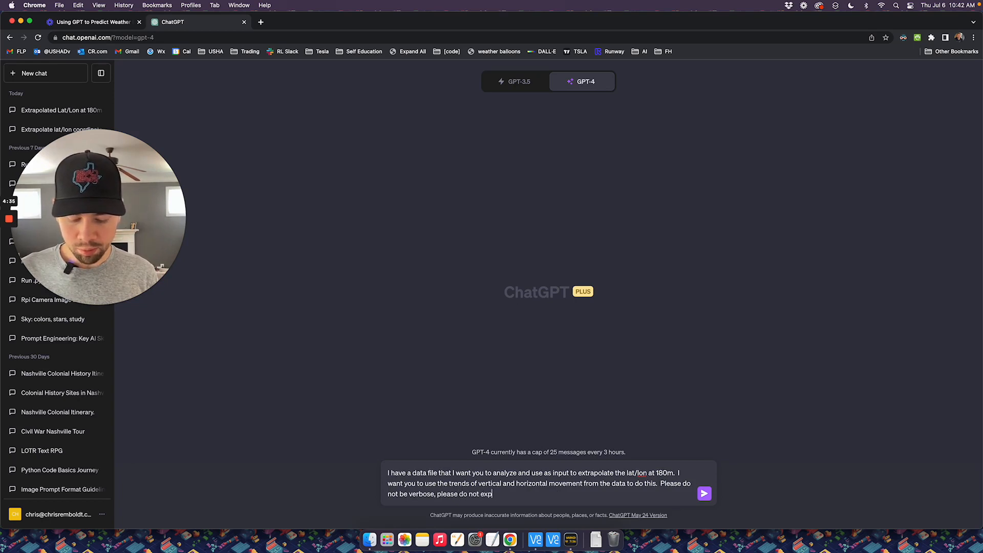
{"action": "type", "text": "lain, "}
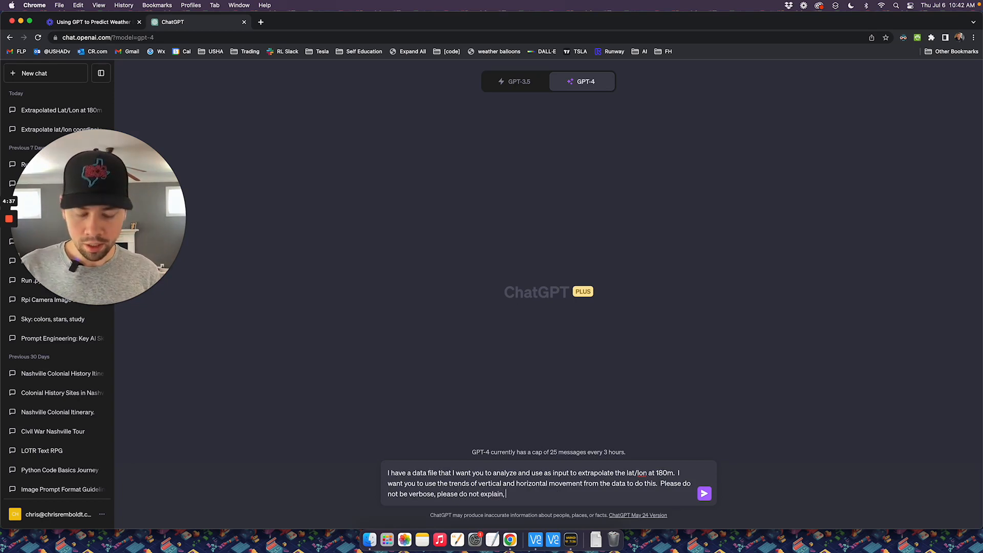
{"action": "type", "text": "please provide t"}
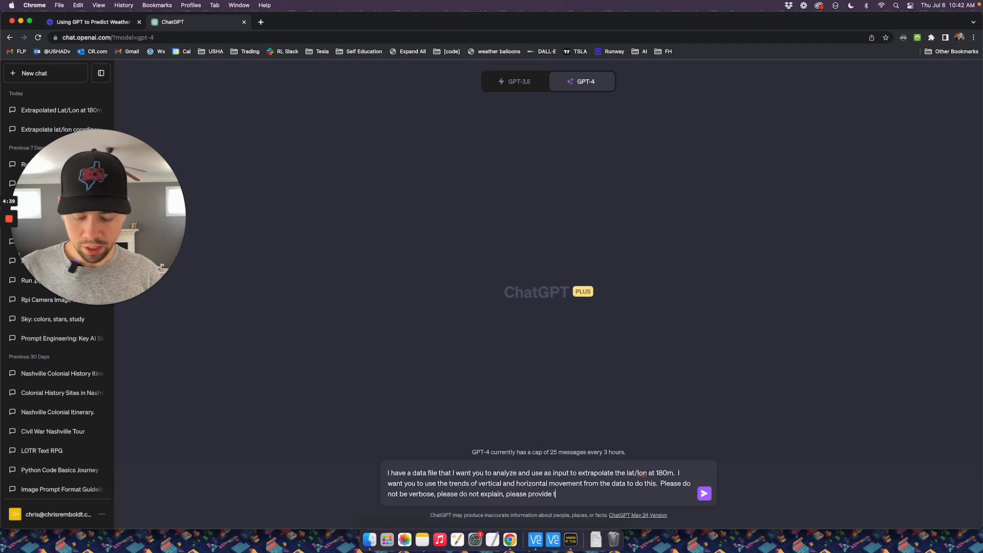
{"action": "type", "text": "he output in the format "}
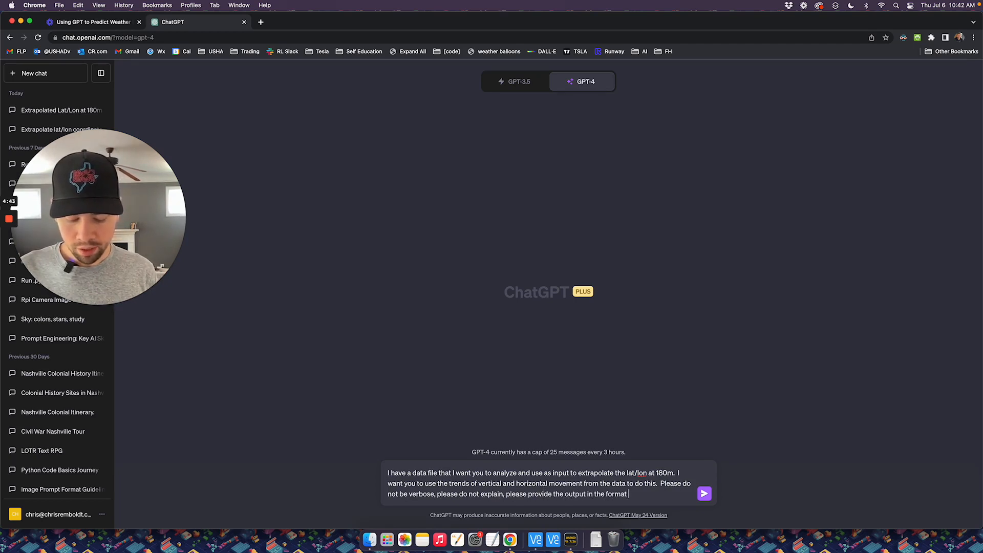
{"action": "type", "text": "lat/lon."}
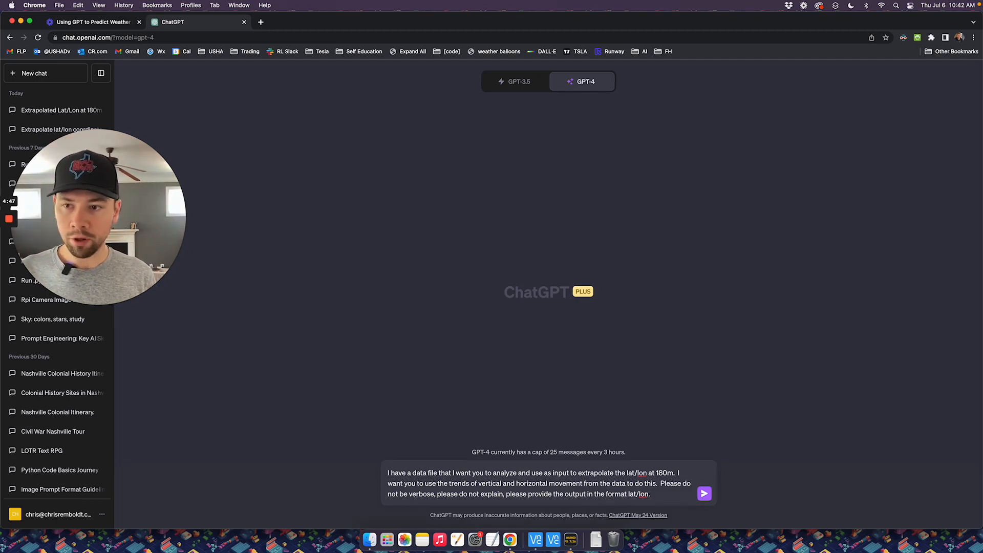
Step: End the message with the question "Are you ready for the data?" and send it to GPT-4
{"action": "type", "text": "  Are y"}
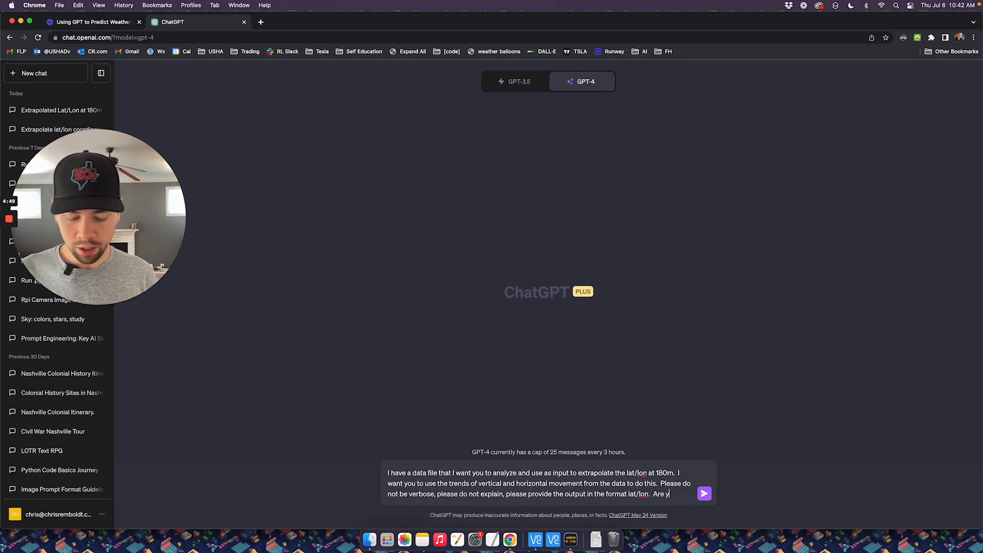
{"action": "type", "text": "ou ready for the data?"}
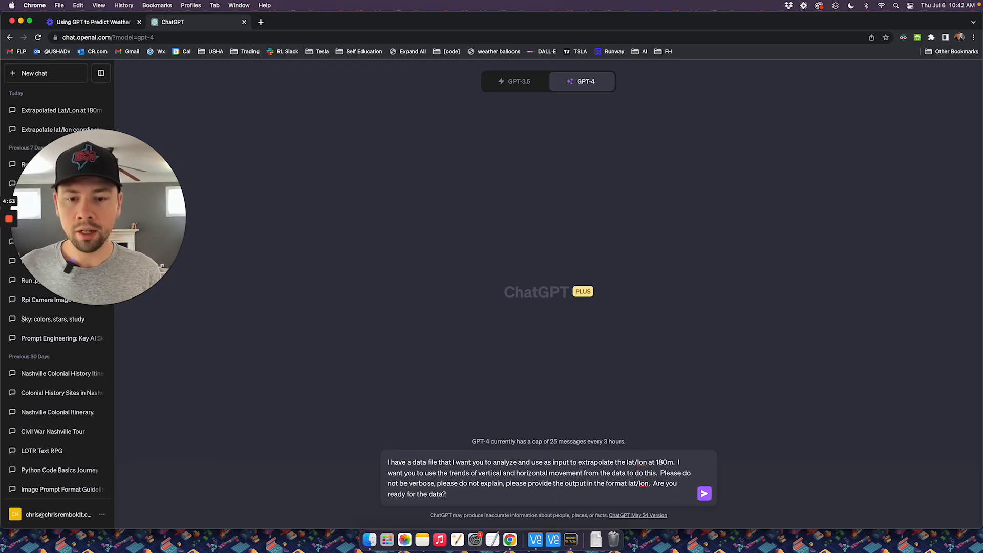
{"action": "key", "text": "Return"}
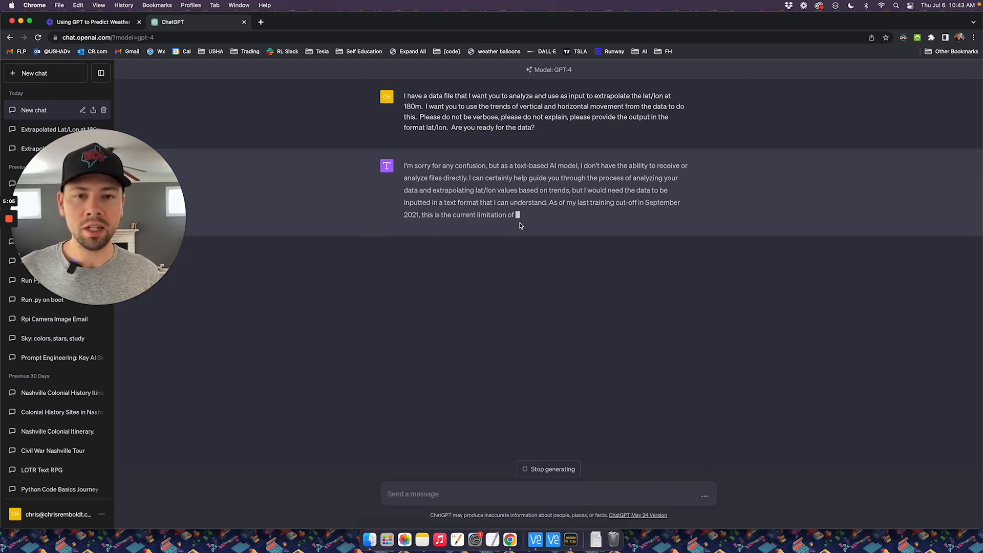
Step: Switch to the sonde log in Console and copy the latest block of rows, ending with the 02:11:59 entry
{"action": "left_click", "coordinate": [571, 547]}
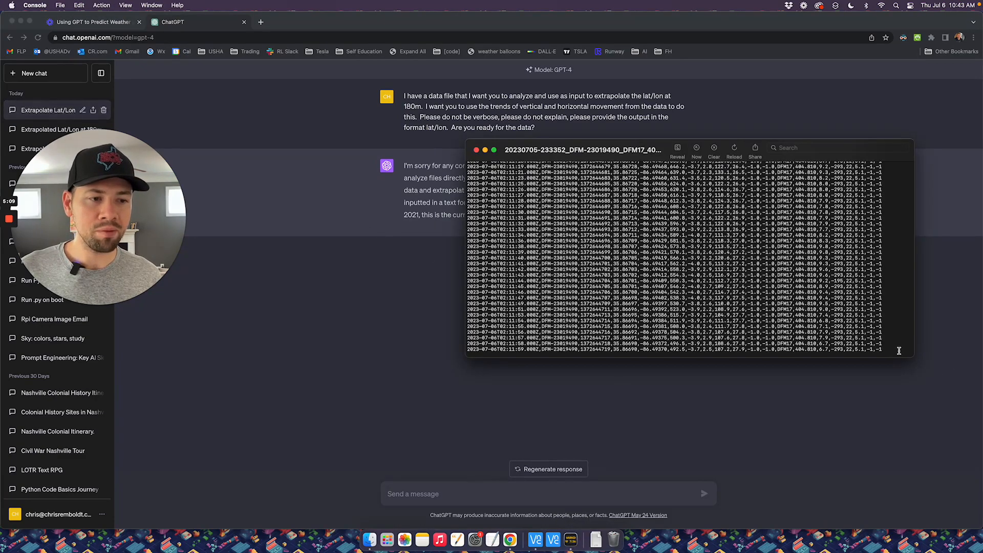
{"action": "left_click_drag", "start_coordinate": [888, 349], "coordinate": [464, 177]}
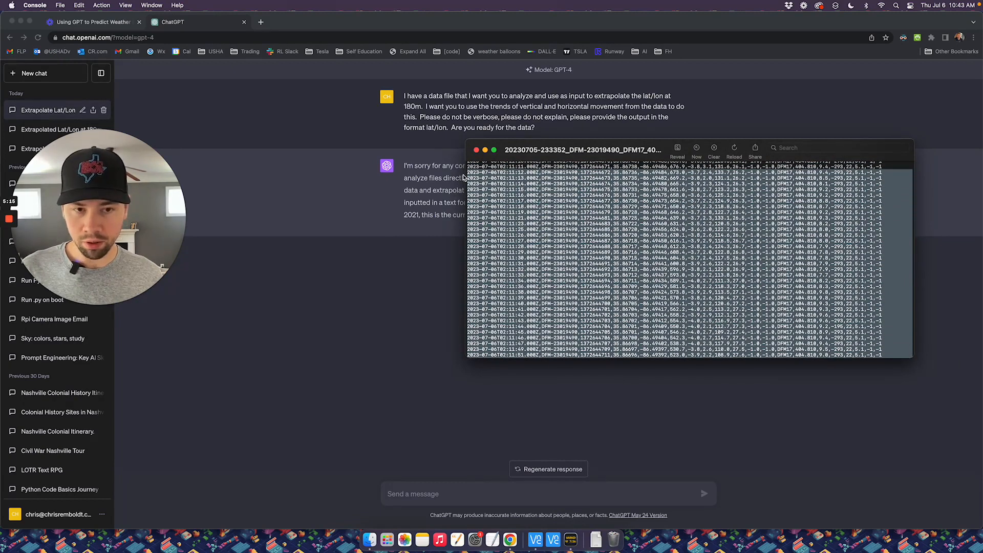
{"action": "key", "text": "super+c"}
Step: Return to the ChatGPT conversation, paste the copied sonde log rows as a message and send it
{"action": "left_click", "coordinate": [386, 361]}
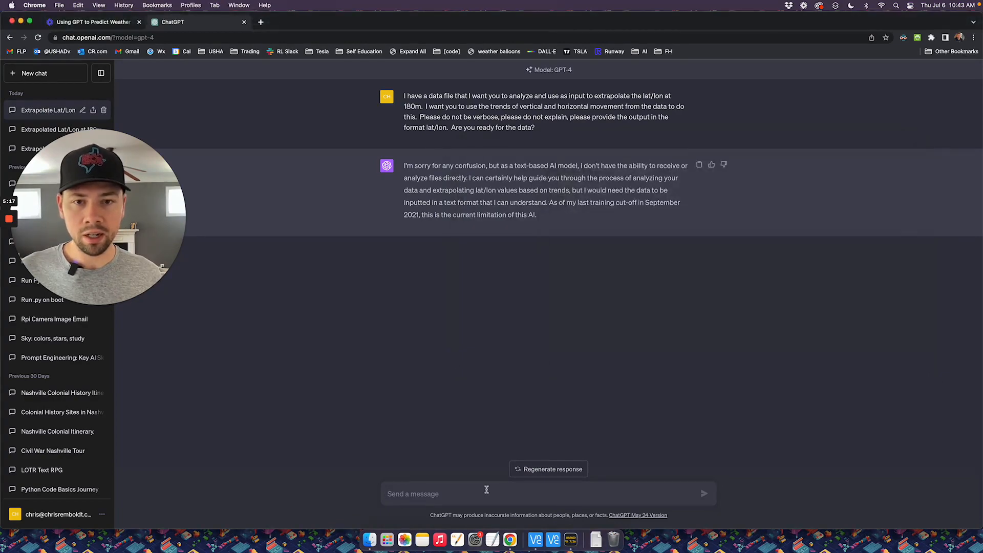
{"action": "left_click", "coordinate": [466, 492]}
{"action": "key", "text": "super+v"}
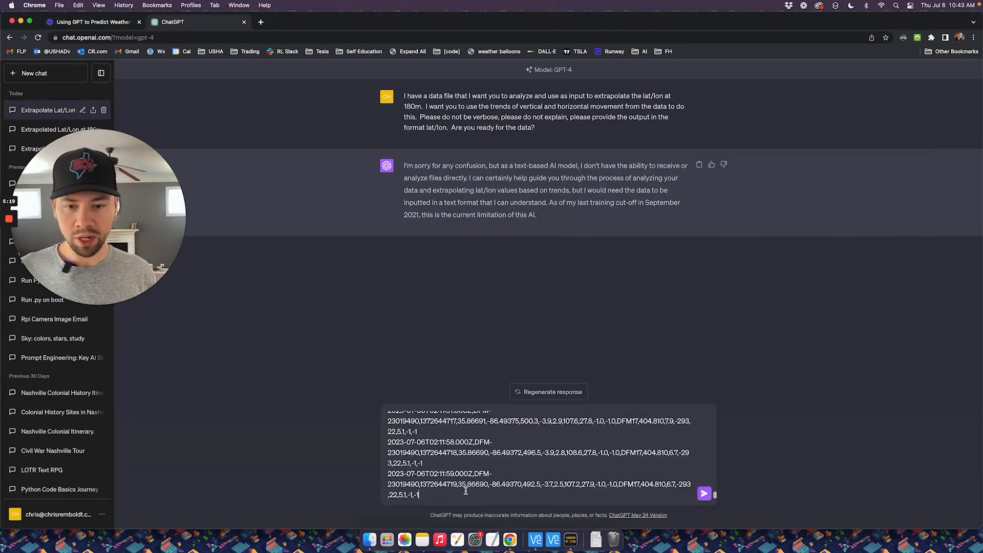
{"action": "left_click", "coordinate": [705, 494]}
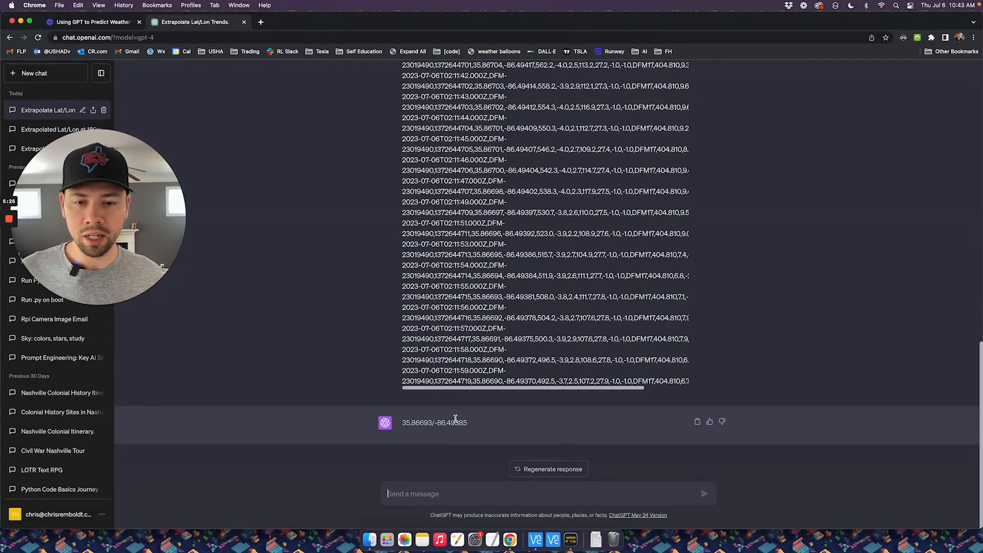
Step: Copy the predicted coordinates from GPT-4's reply
{"action": "left_click_drag", "start_coordinate": [464, 422], "coordinate": [403, 422]}
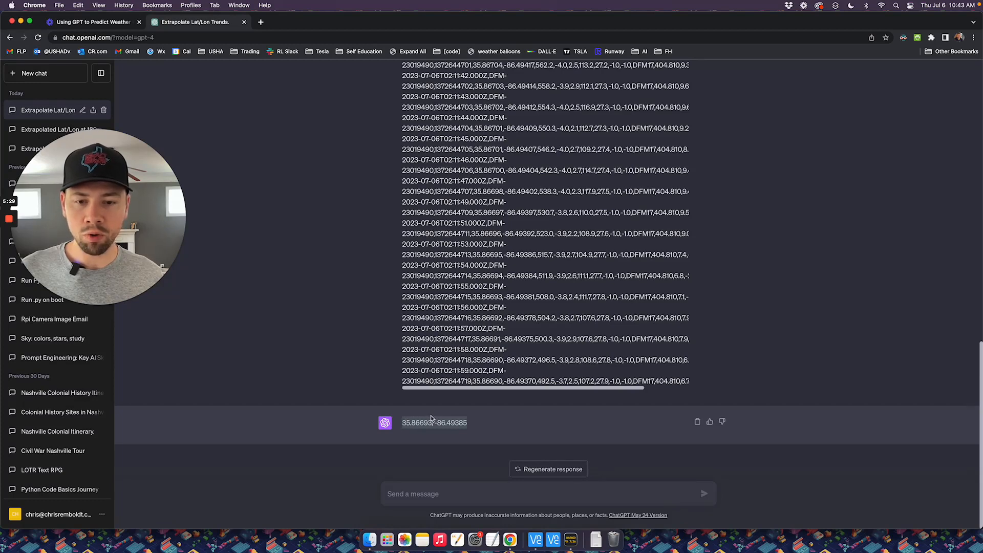
{"action": "right_click", "coordinate": [428, 424]}
{"action": "left_click", "coordinate": [439, 425]}
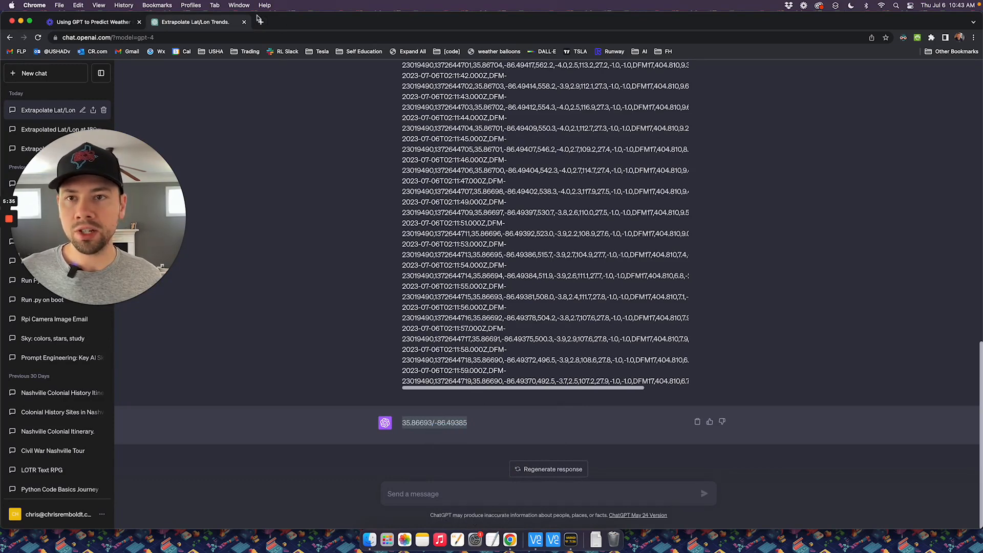
Step: Open Google Maps at maps.google.com in a new browser tab
{"action": "left_click", "coordinate": [260, 20]}
{"action": "type", "text": "maps.google.com"}
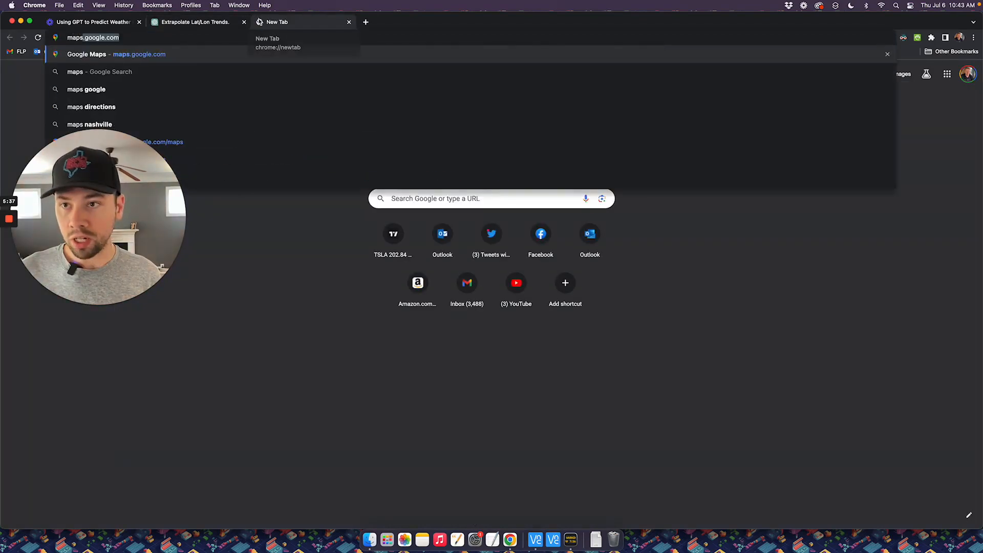
{"action": "key", "text": "Return"}
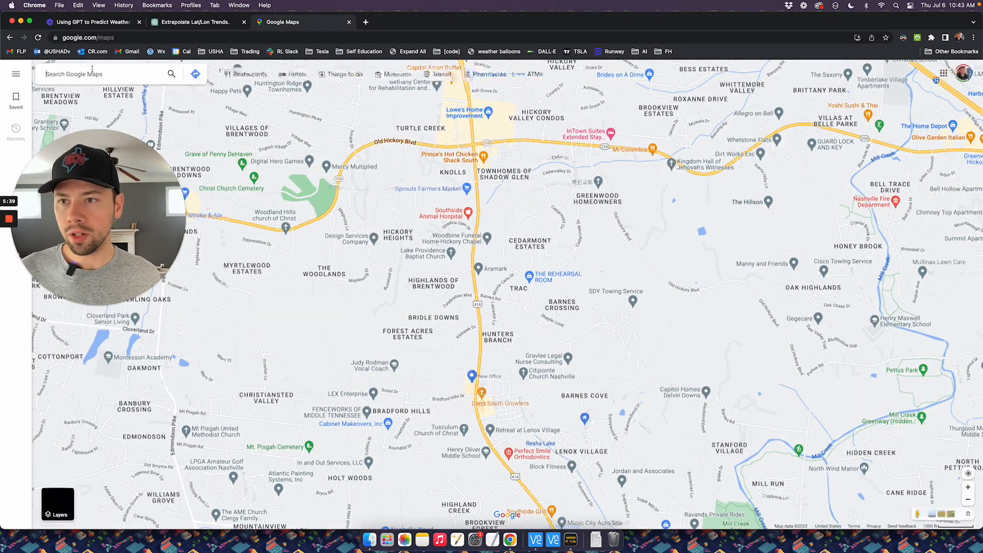
Step: Paste the predicted coordinates into the map search, replace the slash with a comma, and search for 35.86693, -86.49385
{"action": "key", "text": "super+v"}
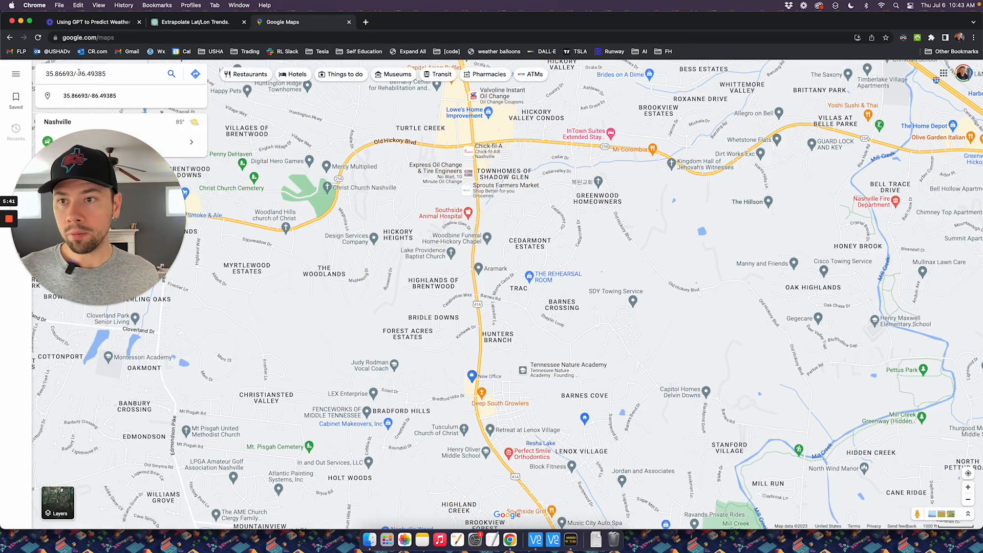
{"action": "left_click", "coordinate": [76, 73]}
{"action": "key", "text": "BackSpace"}
{"action": "type", "text": ","}
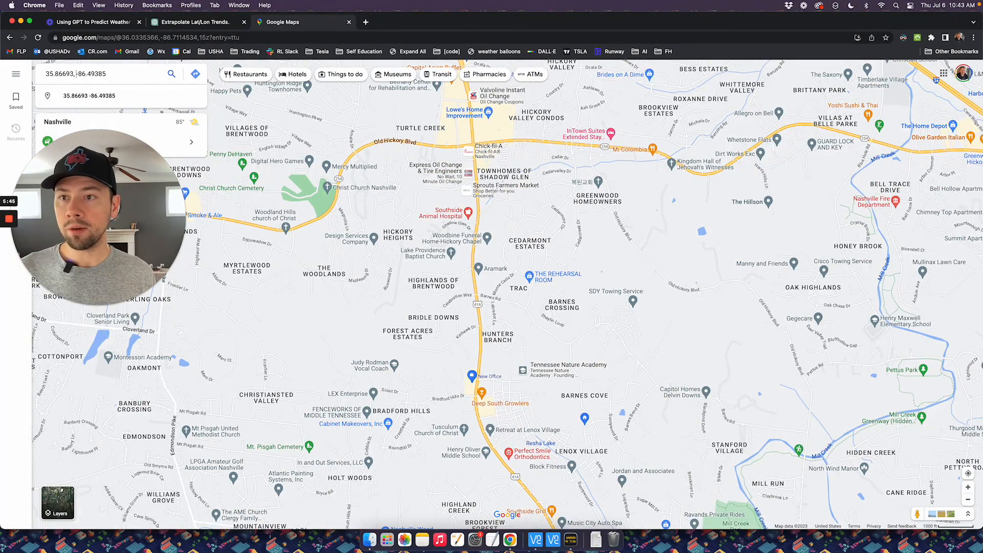
{"action": "key", "text": "Return"}
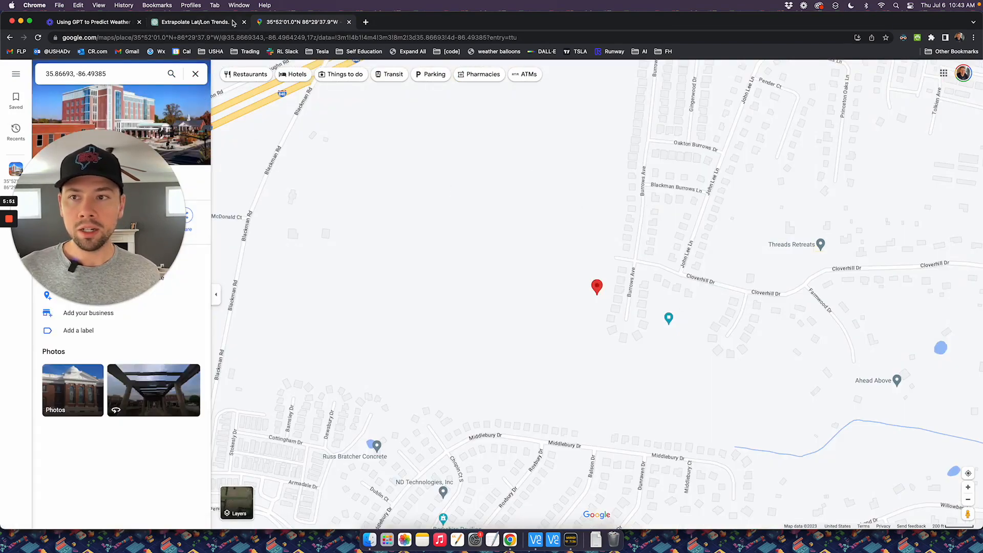
Step: Switch the map to satellite imagery and examine the fields, trees and houses around the predicted location
{"action": "left_click", "coordinate": [238, 499]}
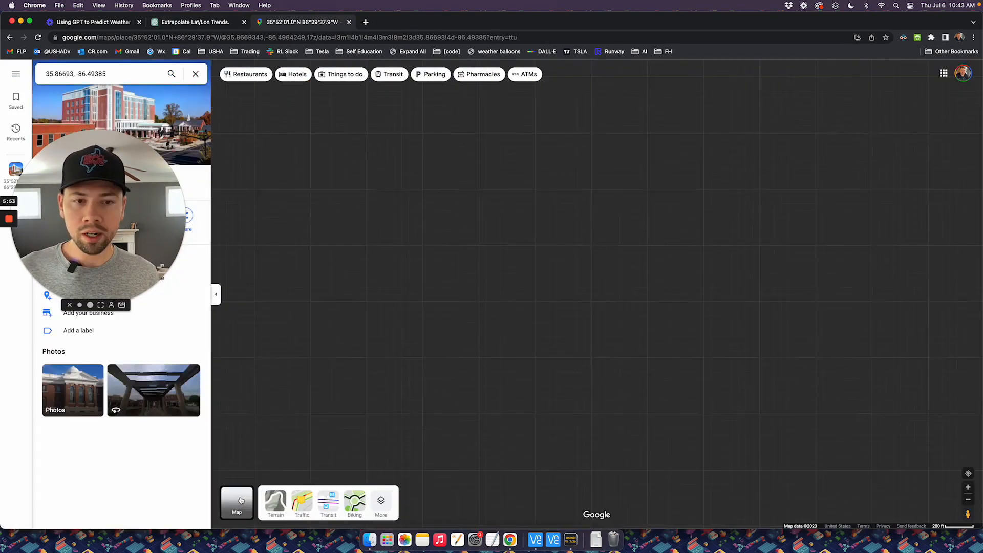
{"action": "scroll", "coordinate": [610, 315], "scroll_direction": "up", "scroll_amount": 5}
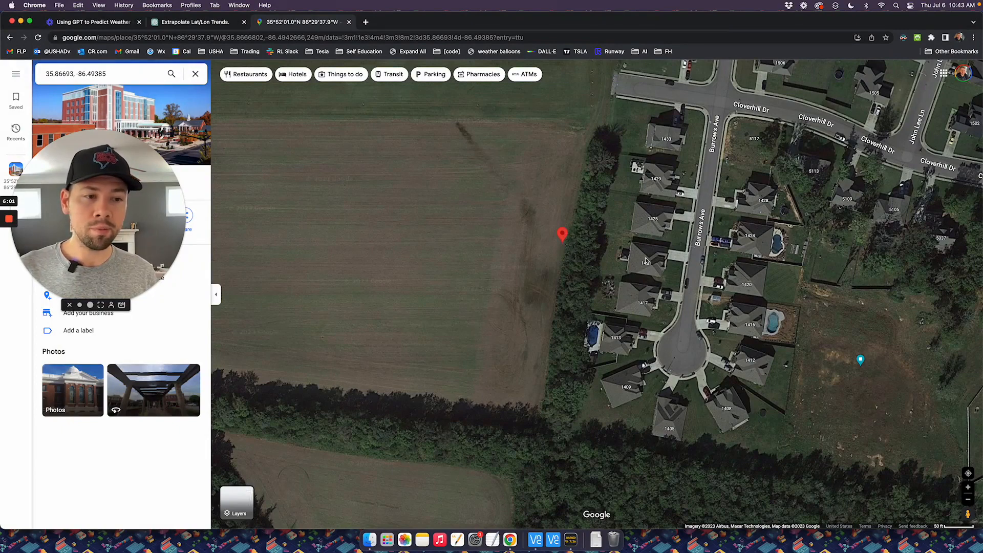
{"action": "left_click_drag", "start_coordinate": [834, 293], "coordinate": [663, 333]}
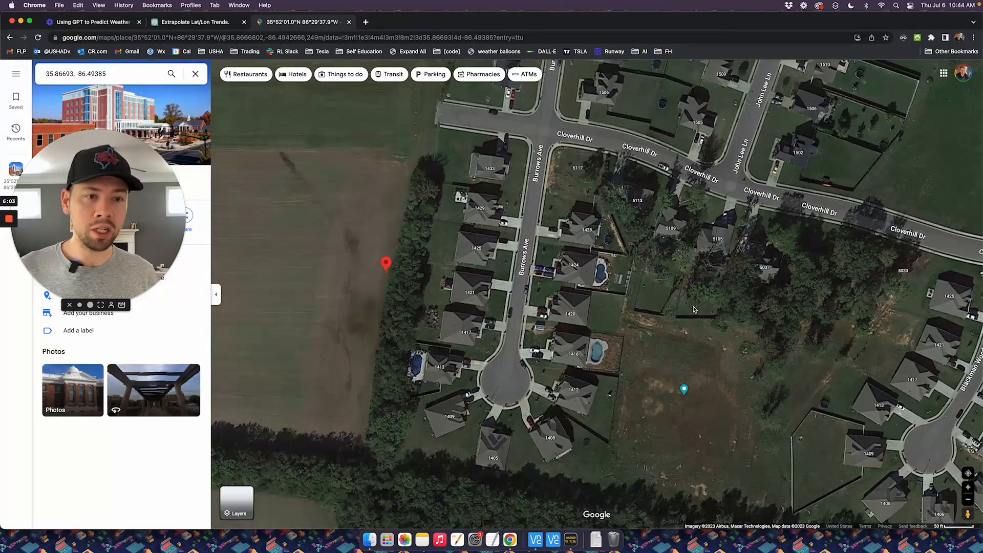
{"action": "scroll", "coordinate": [787, 219], "scroll_direction": "down", "scroll_amount": 5}
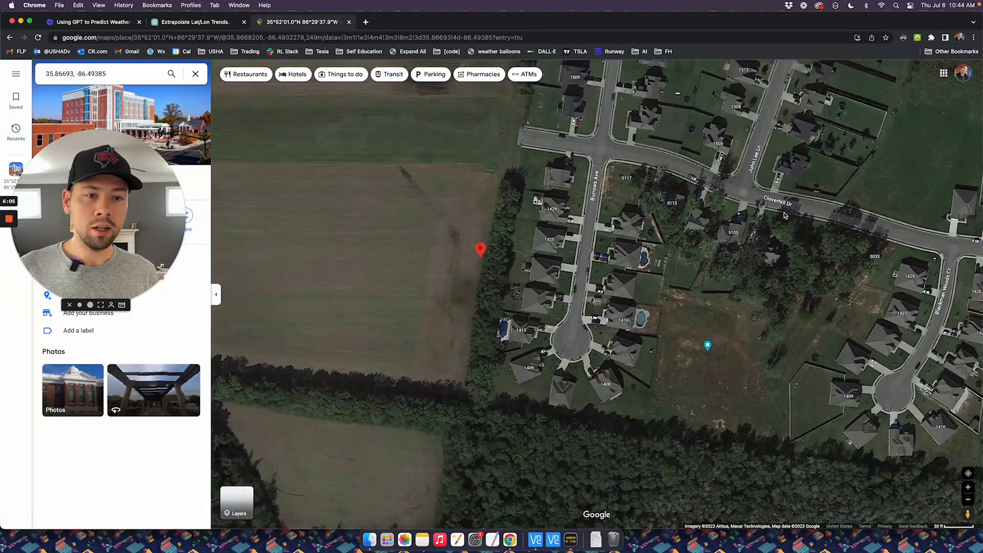
{"action": "scroll", "coordinate": [785, 216], "scroll_direction": "up", "scroll_amount": 5}
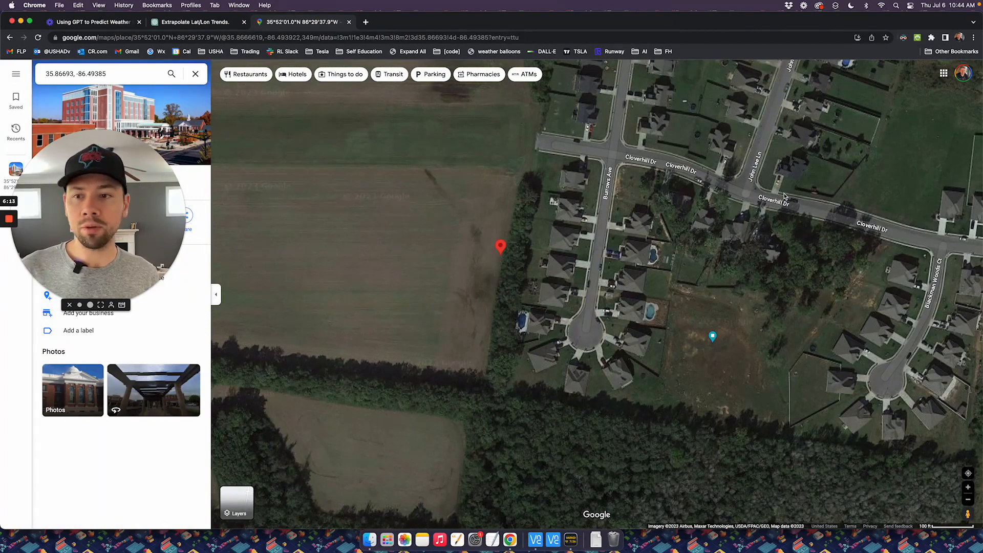
{"action": "scroll", "coordinate": [767, 221], "scroll_direction": "down", "scroll_amount": 5}
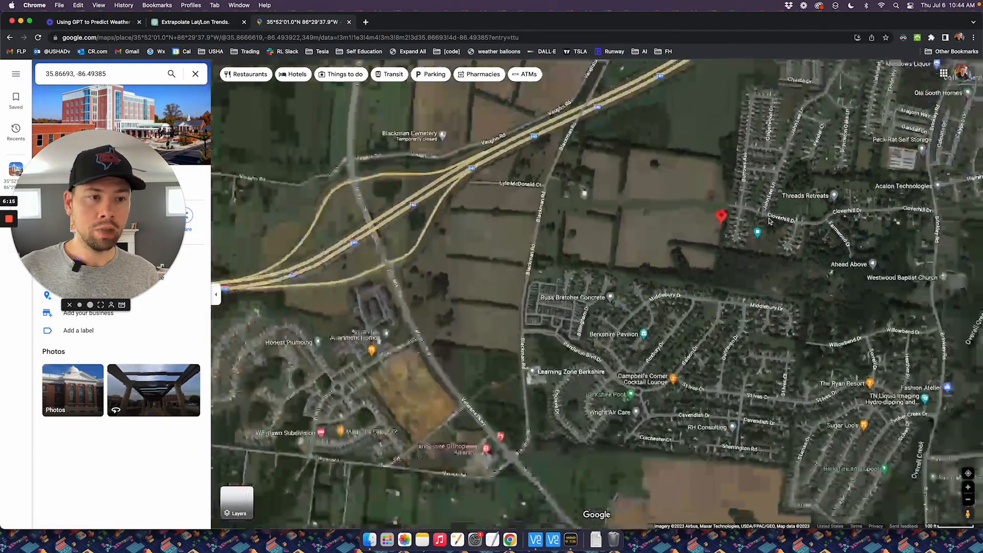
{"action": "scroll", "coordinate": [767, 221], "scroll_direction": "up", "scroll_amount": 5}
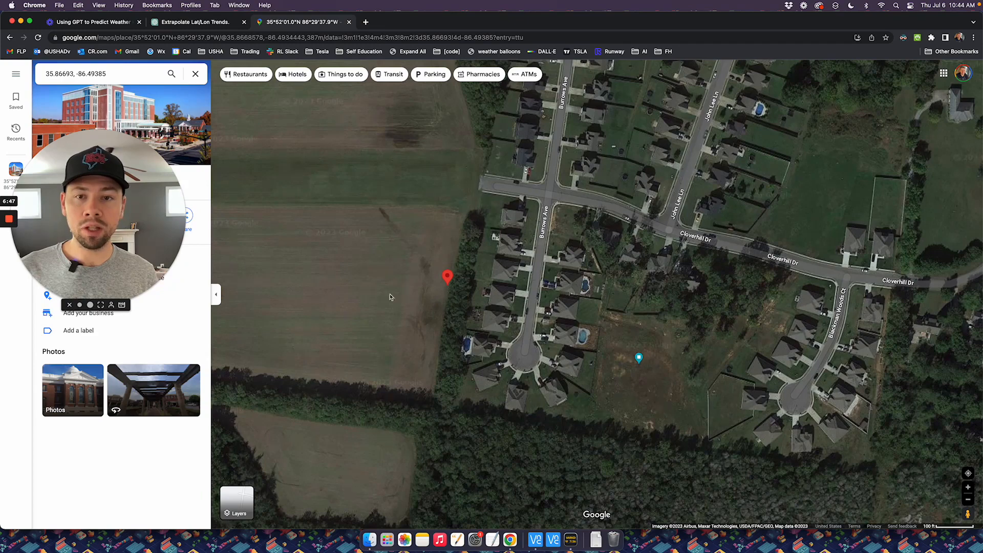
{"action": "scroll", "coordinate": [471, 221], "scroll_direction": "down", "scroll_amount": 5}
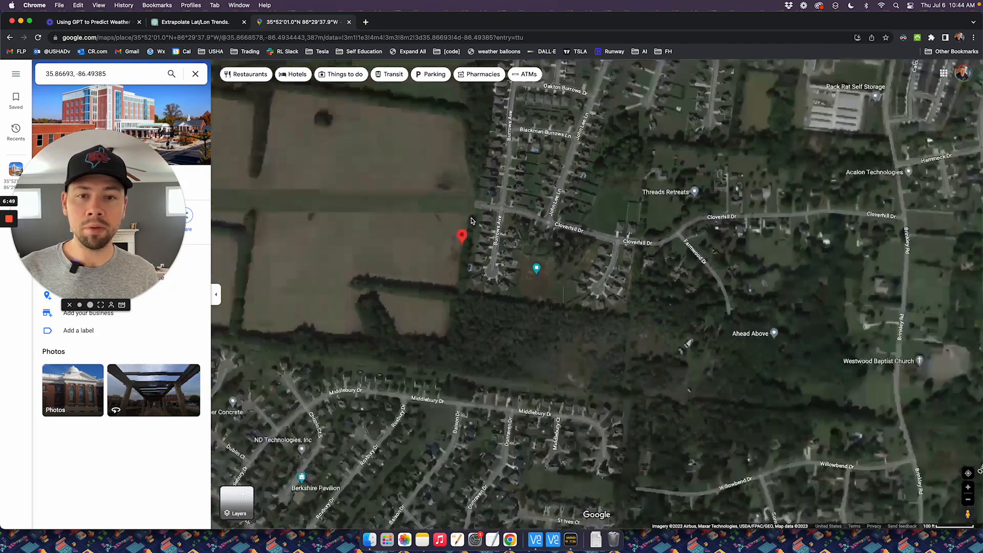
{"action": "scroll", "coordinate": [474, 218], "scroll_direction": "left", "scroll_amount": 3}
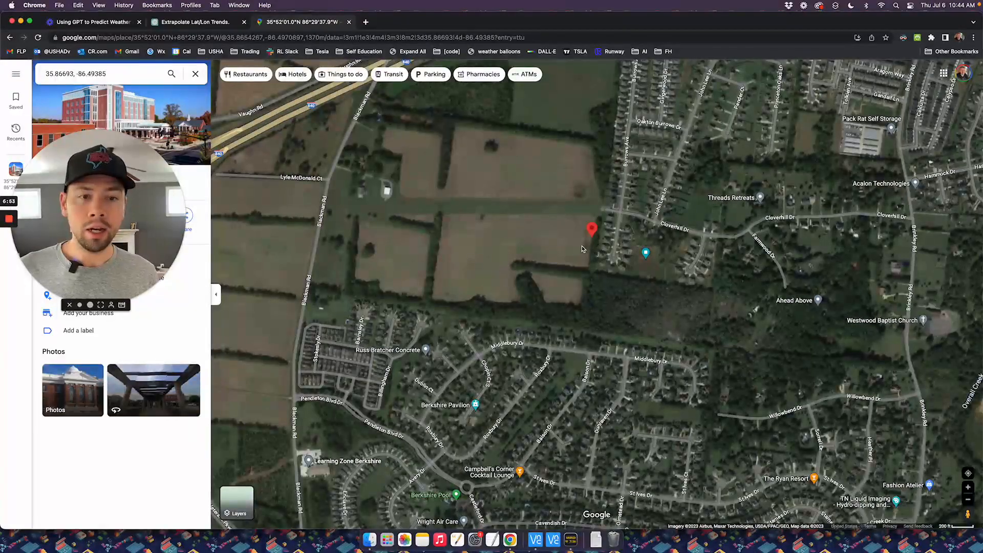
{"action": "scroll", "coordinate": [583, 249], "scroll_direction": "up", "scroll_amount": 5}
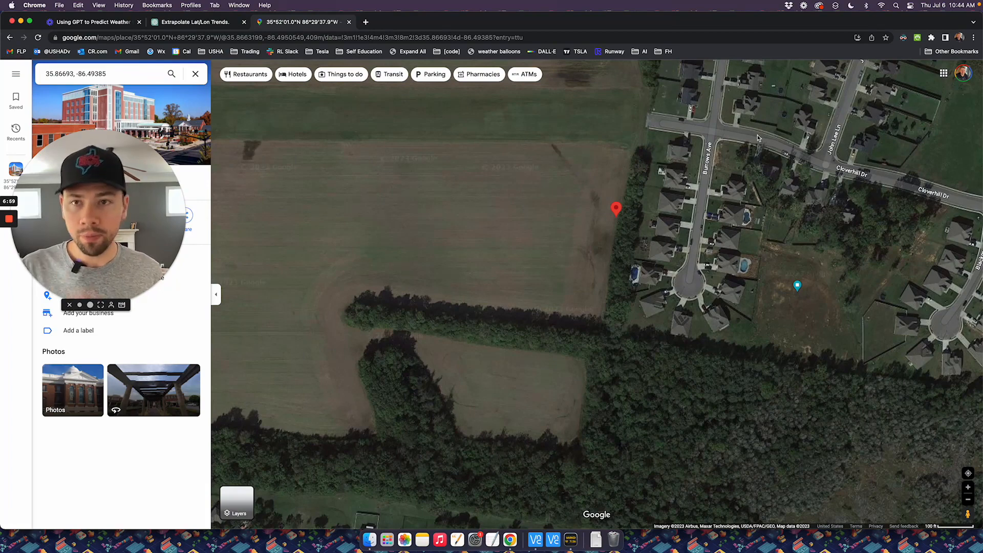
Step: Return to ChatGPT and open the earlier conversation about extrapolating lat/lon at 244m
{"action": "left_click", "coordinate": [183, 24]}
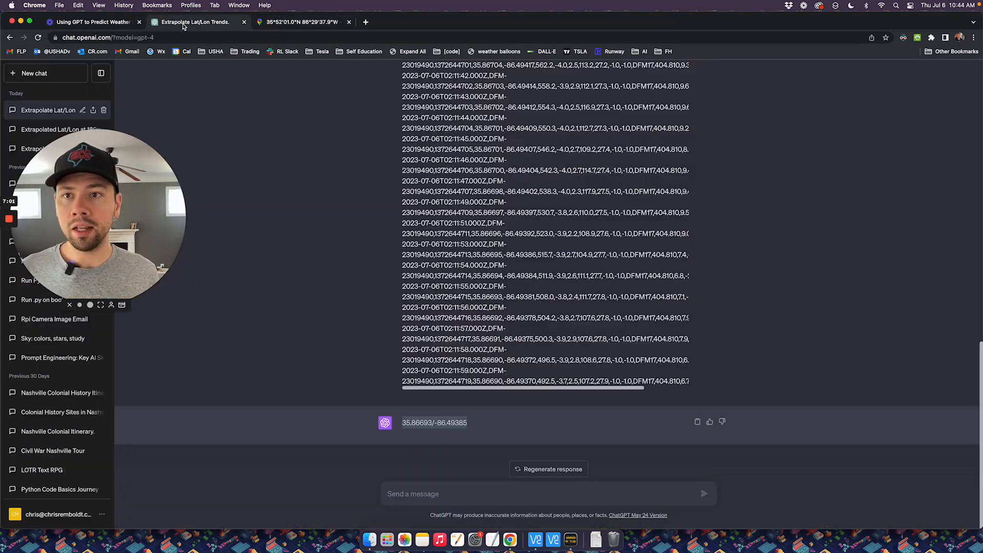
{"action": "left_click_drag", "start_coordinate": [80, 149], "coordinate": [79, 48]}
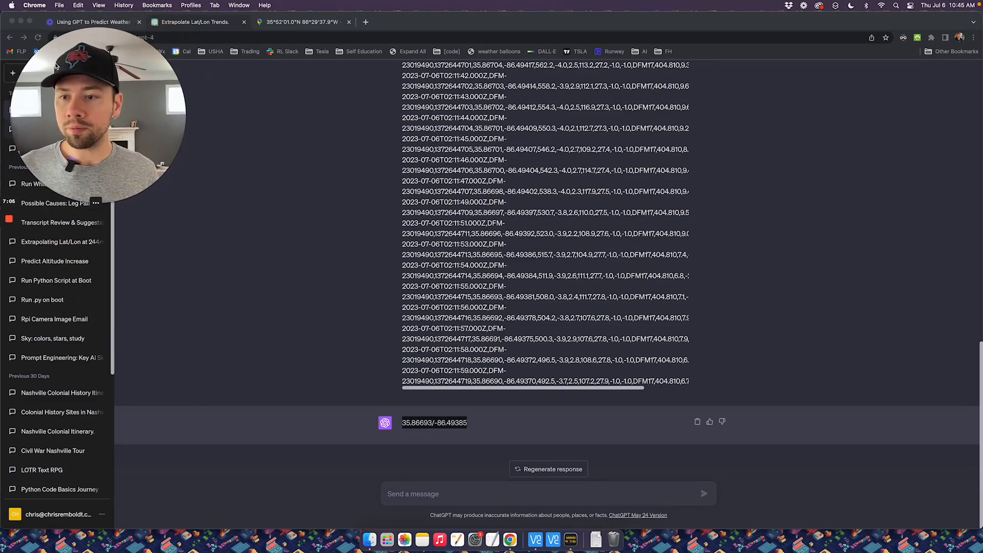
{"action": "left_click", "coordinate": [53, 242]}
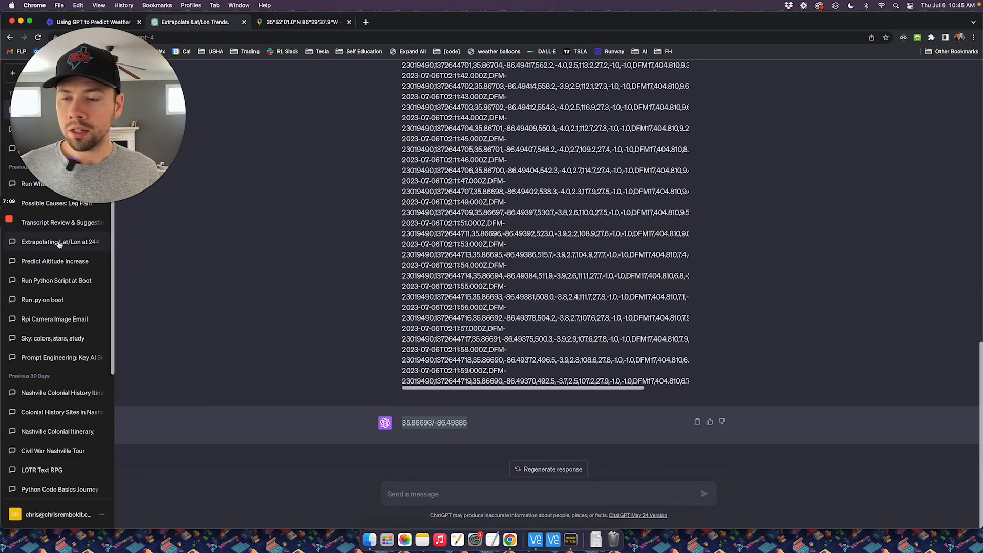
{"action": "left_click", "coordinate": [59, 244]}
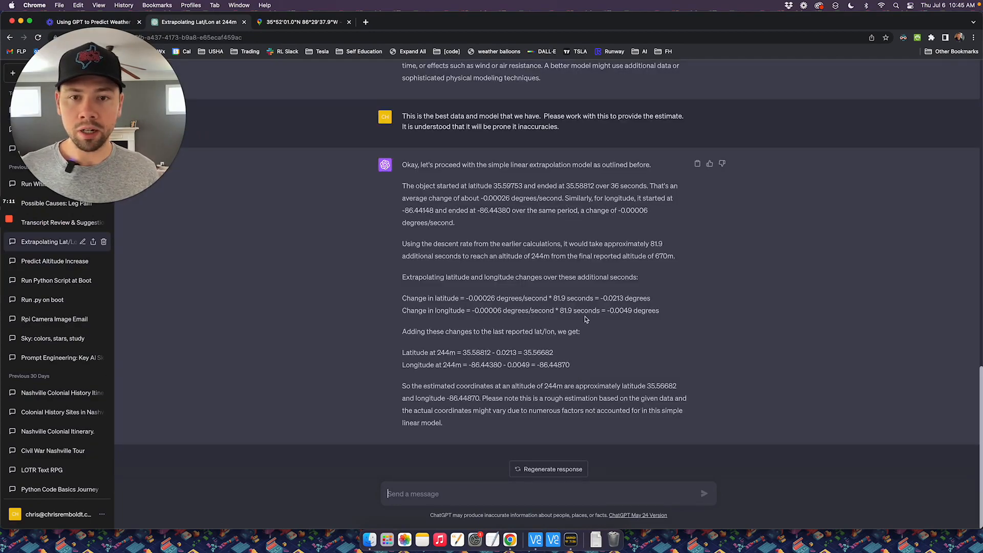
Step: Review the earlier conversation from its prompt and pasted data through to the extrapolated coordinates at 244m
{"action": "scroll", "coordinate": [587, 319], "scroll_direction": "up", "scroll_amount": 17}
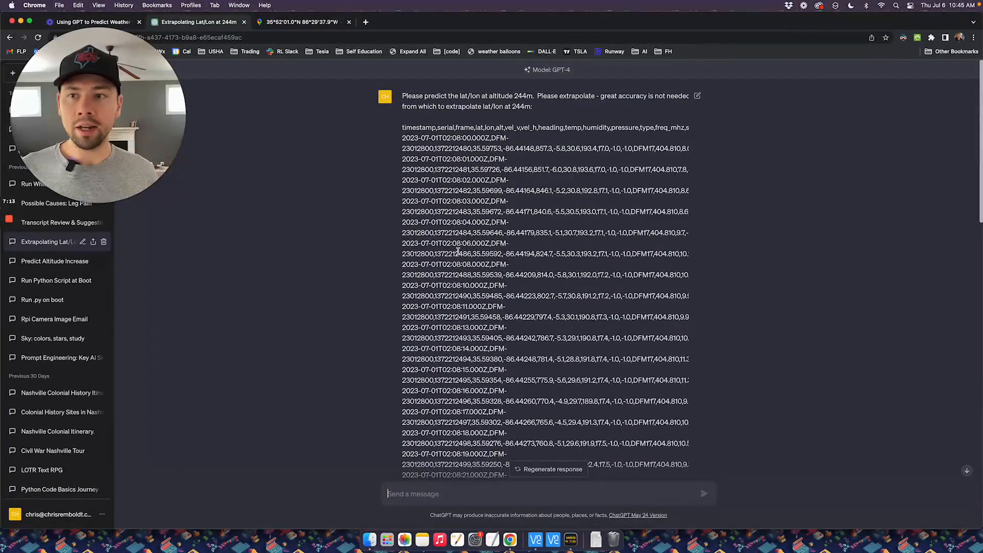
{"action": "scroll", "coordinate": [469, 235], "scroll_direction": "down", "scroll_amount": 5}
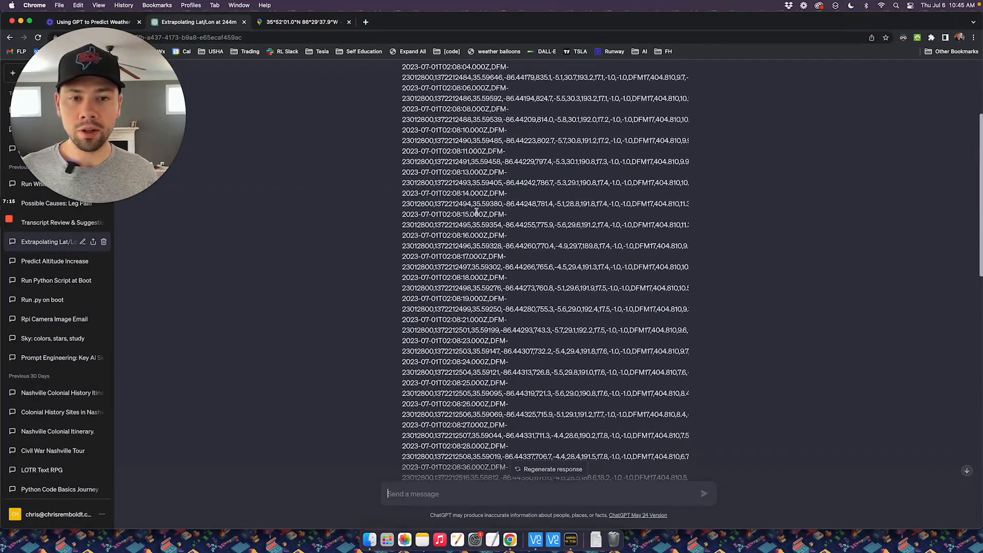
{"action": "scroll", "coordinate": [476, 211], "scroll_direction": "down", "scroll_amount": 2}
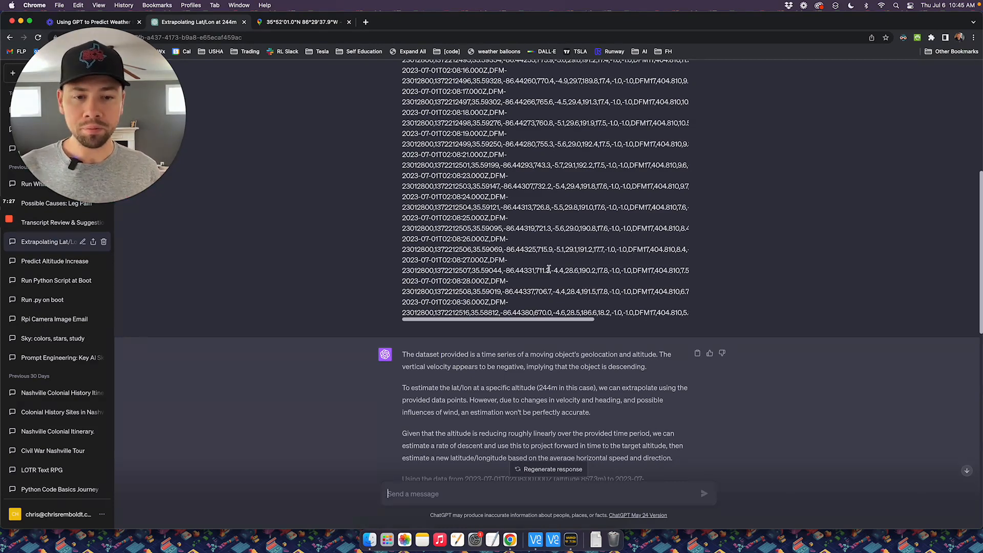
{"action": "scroll", "coordinate": [549, 269], "scroll_direction": "down", "scroll_amount": 10}
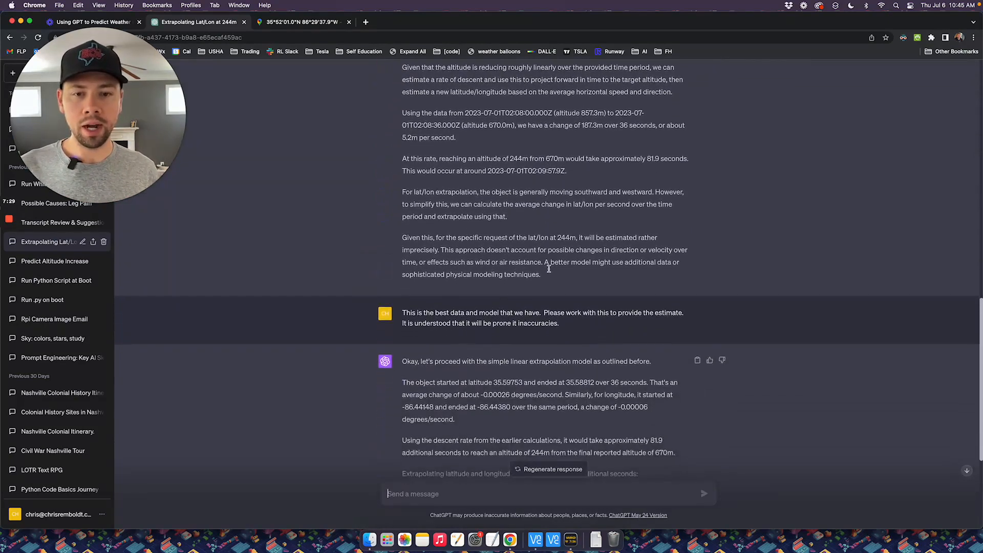
{"action": "scroll", "coordinate": [549, 269], "scroll_direction": "down", "scroll_amount": 1}
{"action": "scroll", "coordinate": [549, 272], "scroll_direction": "up", "scroll_amount": 5}
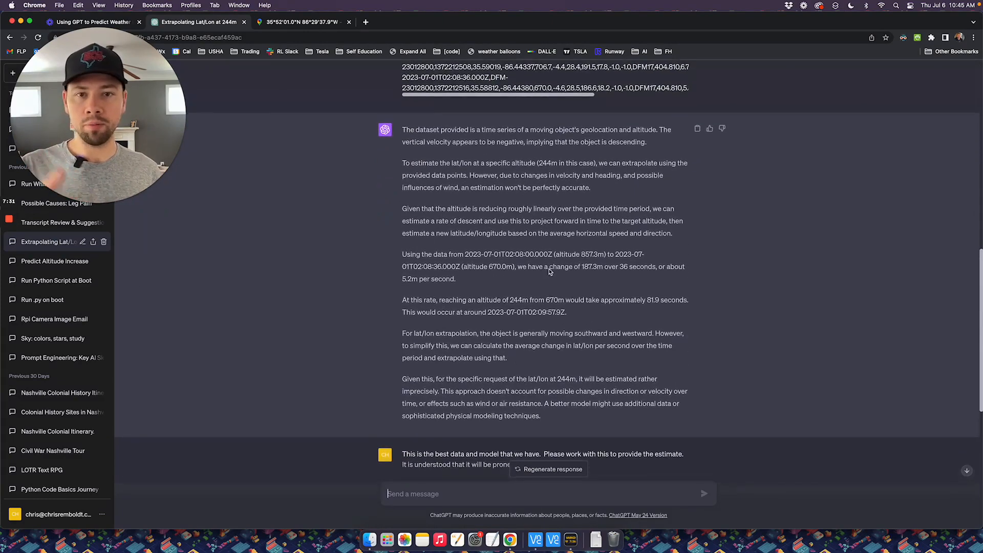
{"action": "scroll", "coordinate": [548, 272], "scroll_direction": "down", "scroll_amount": 1}
{"action": "scroll", "coordinate": [548, 271], "scroll_direction": "down", "scroll_amount": 10}
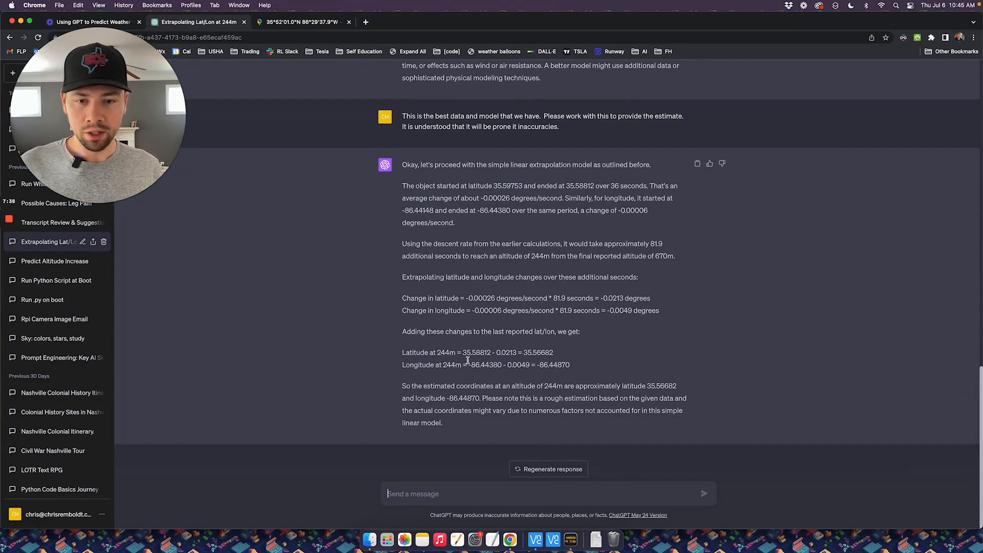
Step: Copy the extrapolated latitude at 244m and replace the latitude in the Google Maps search with 35.56682
{"action": "double_click", "coordinate": [538, 353]}
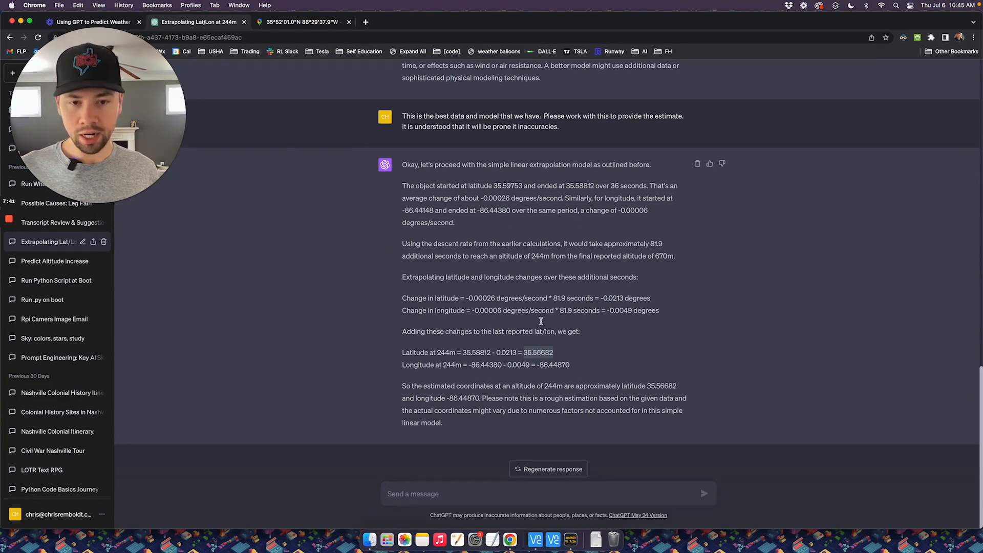
{"action": "left_click", "coordinate": [323, 23]}
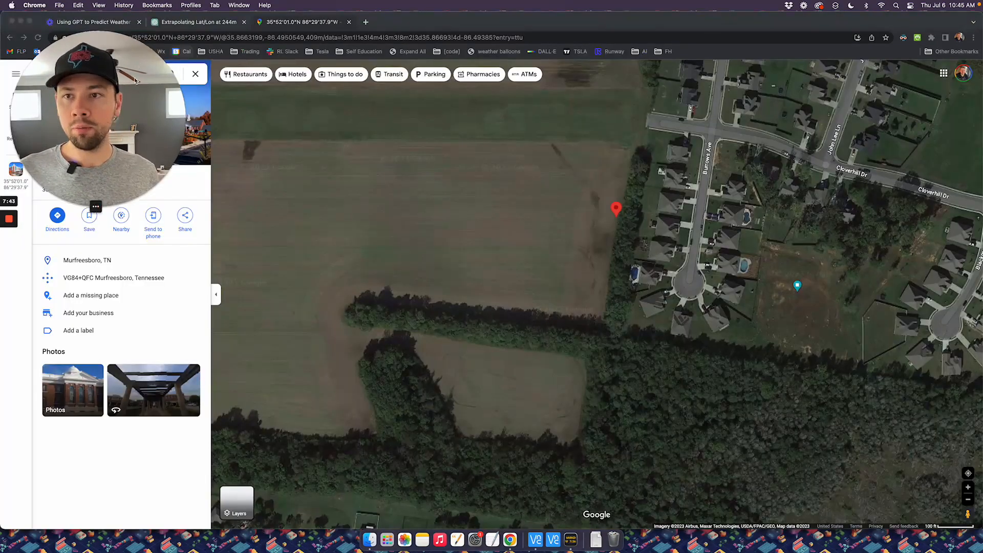
{"action": "double_click", "coordinate": [60, 74]}
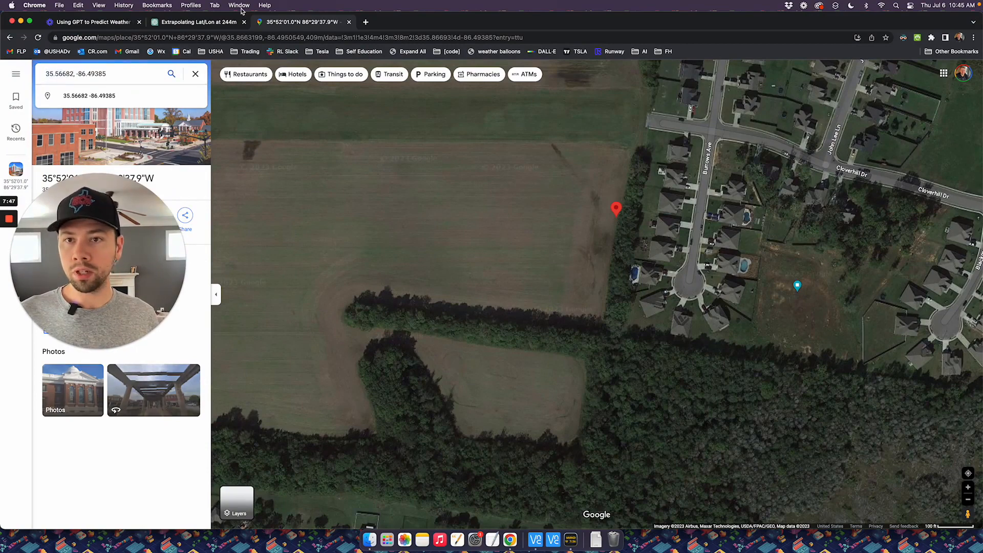
Step: Copy the extrapolated longitude at 244m, -86.44870, from the earlier ChatGPT answer
{"action": "left_click", "coordinate": [190, 22]}
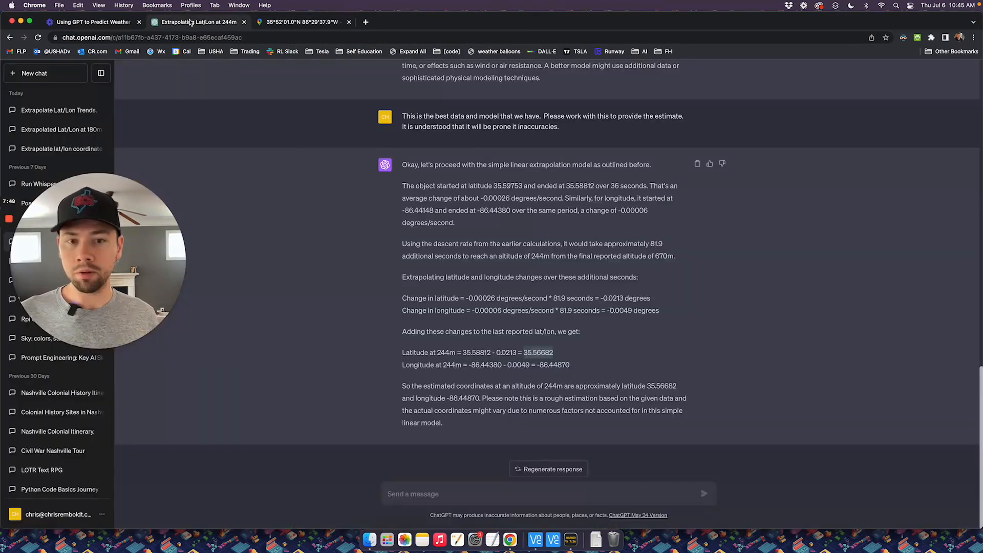
{"action": "left_click", "coordinate": [538, 366]}
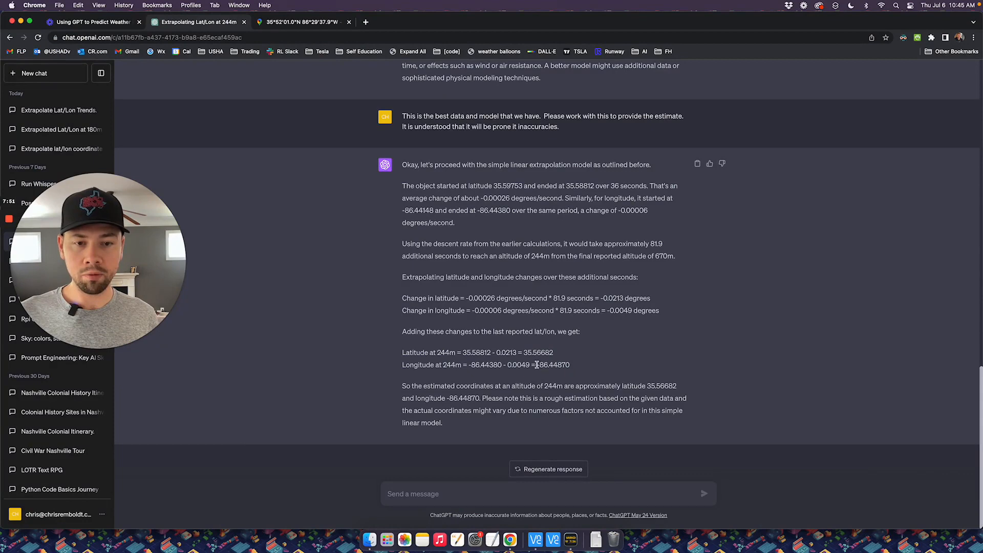
{"action": "left_click_drag", "start_coordinate": [537, 364], "coordinate": [571, 365]}
{"action": "key", "text": "super+c"}
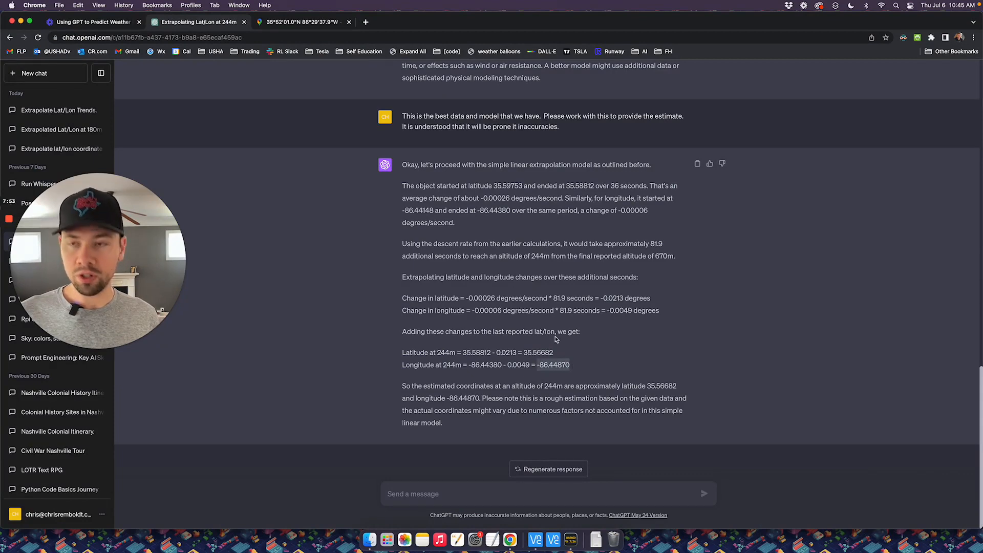
Step: Replace the longitude in the Google Maps search with -86.44870, run the search, and view the area around the result
{"action": "left_click", "coordinate": [302, 23]}
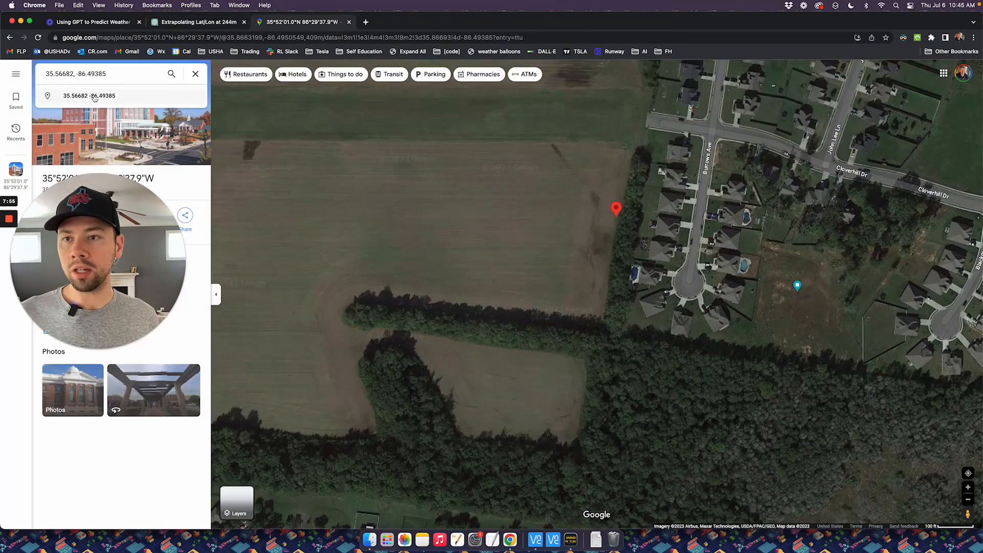
{"action": "left_click_drag", "start_coordinate": [77, 74], "coordinate": [119, 75]}
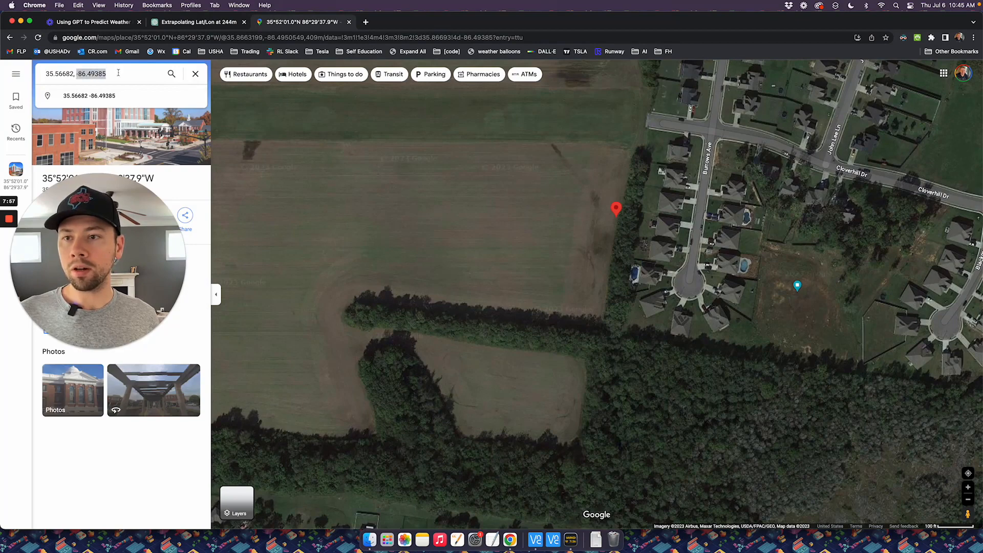
{"action": "key", "text": "ctrl+super+d"}
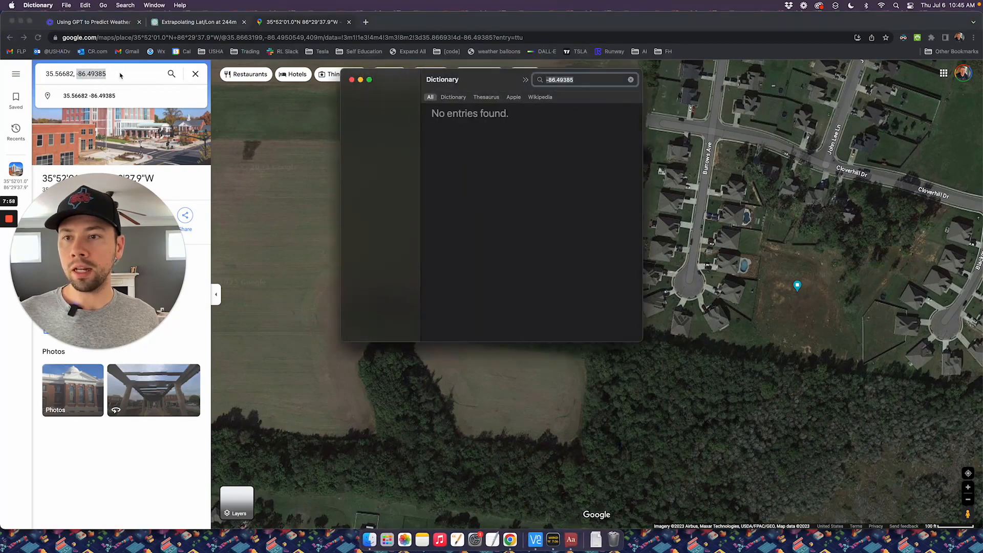
{"action": "left_click", "coordinate": [352, 80]}
{"action": "key", "text": "super+v"}
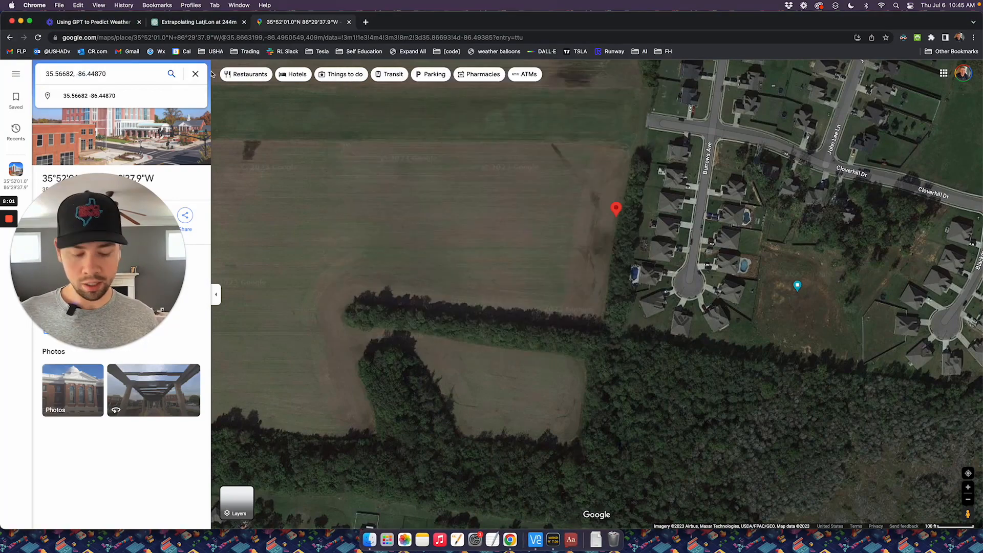
{"action": "key", "text": "Return"}
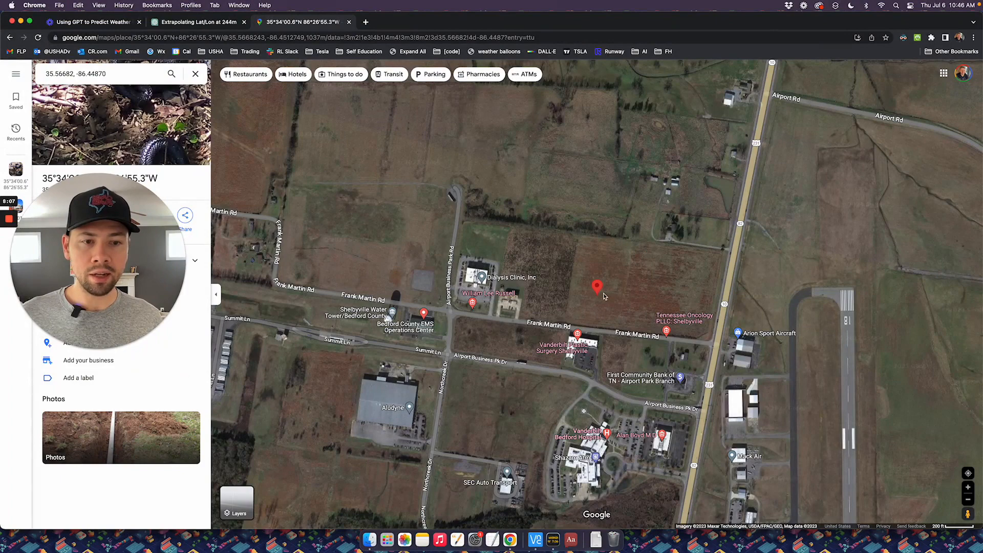
{"action": "scroll", "coordinate": [604, 297], "scroll_direction": "down", "scroll_amount": 4}
{"action": "left_click_drag", "start_coordinate": [737, 123], "coordinate": [631, 267]}
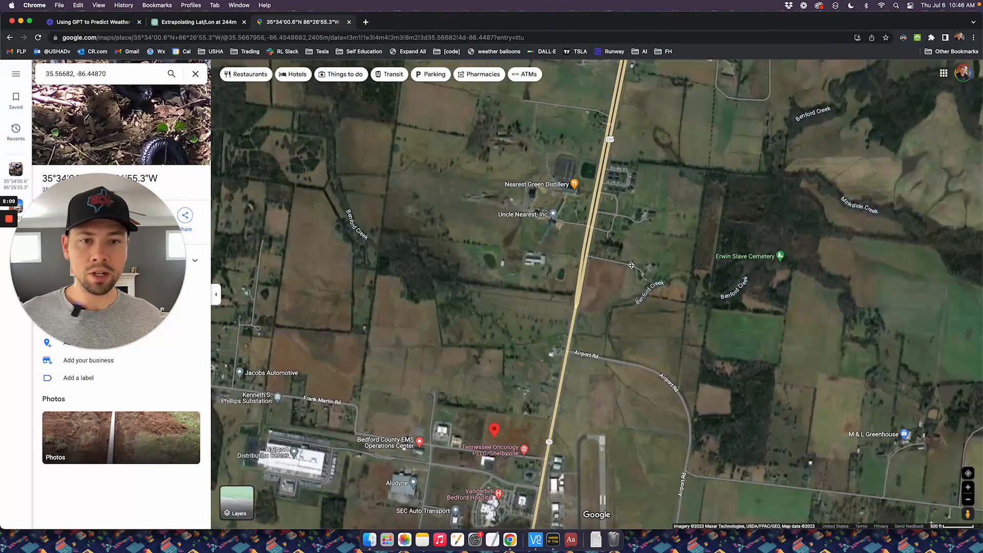
Step: Return to the ChatGPT conversation and copy the sonde serial 23012800 from the first row of the pasted data
{"action": "left_click", "coordinate": [178, 23]}
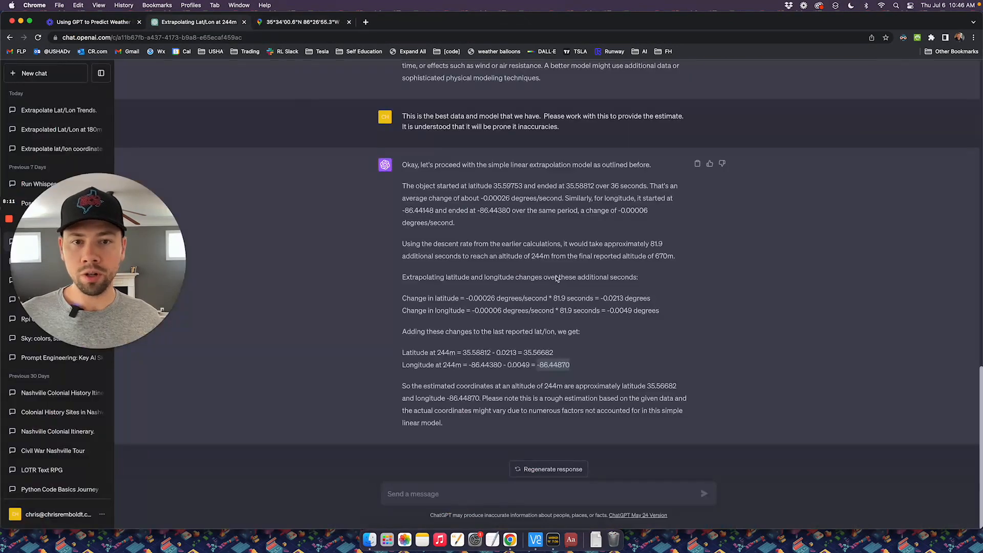
{"action": "scroll", "coordinate": [522, 200], "scroll_direction": "up", "scroll_amount": 17}
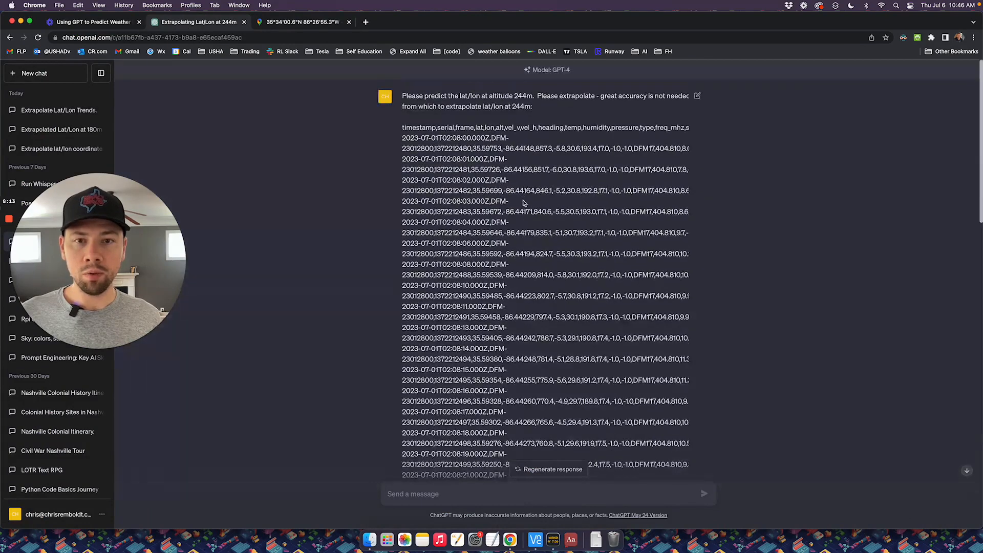
{"action": "double_click", "coordinate": [418, 148]}
{"action": "left_click", "coordinate": [418, 148]}
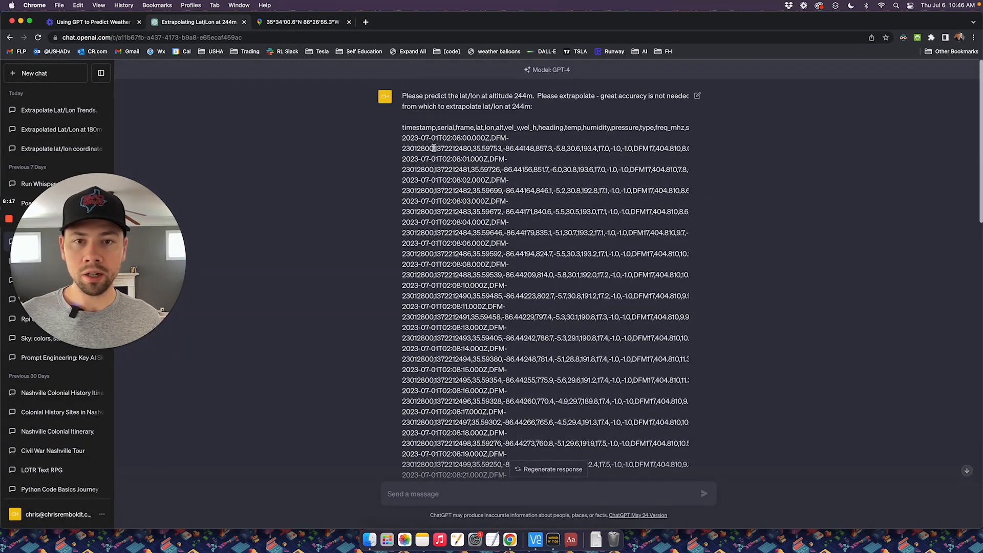
{"action": "left_click_drag", "start_coordinate": [434, 148], "coordinate": [411, 147]}
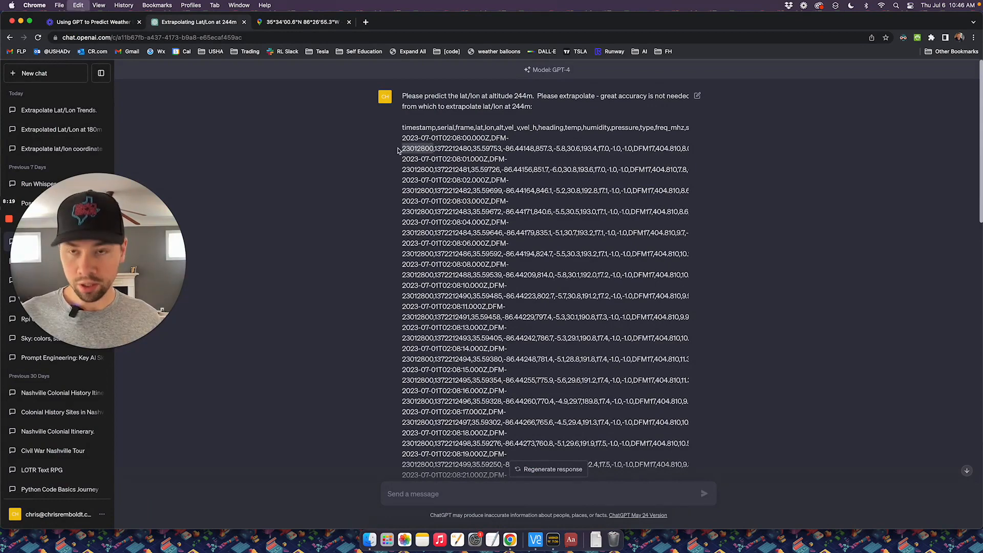
Step: Open sondehub.org in a new tab and search for sonde 23012800
{"action": "left_click", "coordinate": [365, 22]}
{"action": "type", "text": "sondehub.org"}
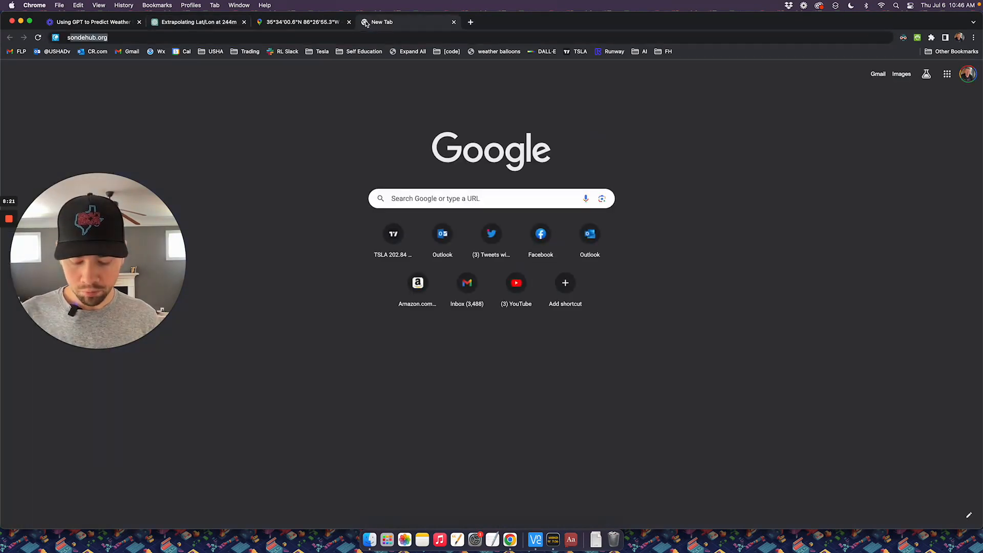
{"action": "key", "text": "Return"}
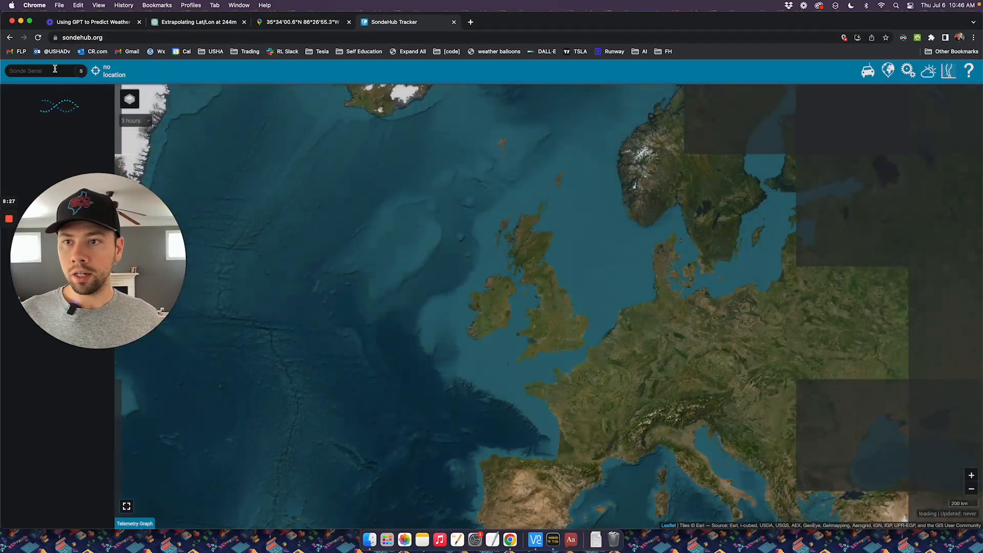
{"action": "left_click", "coordinate": [51, 72]}
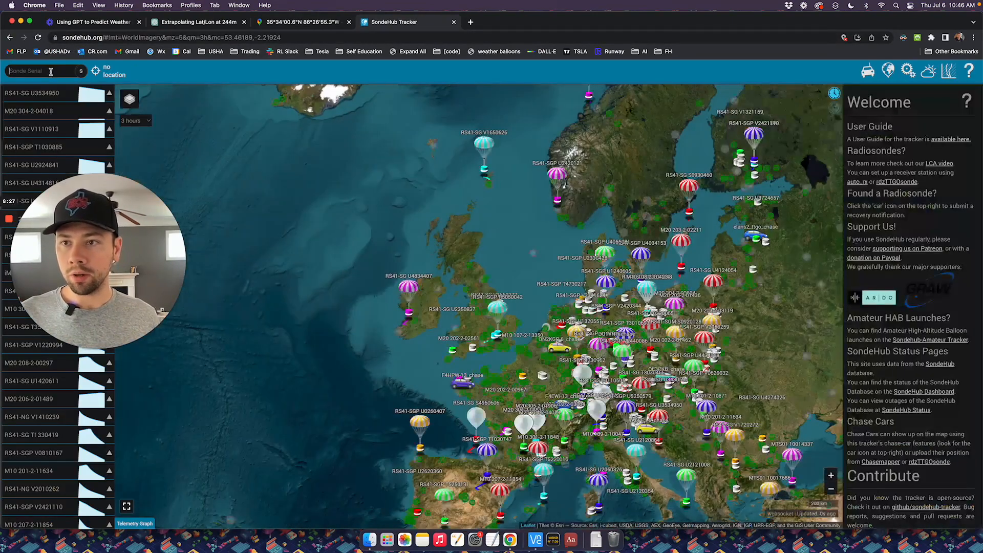
{"action": "key", "text": "super+v"}
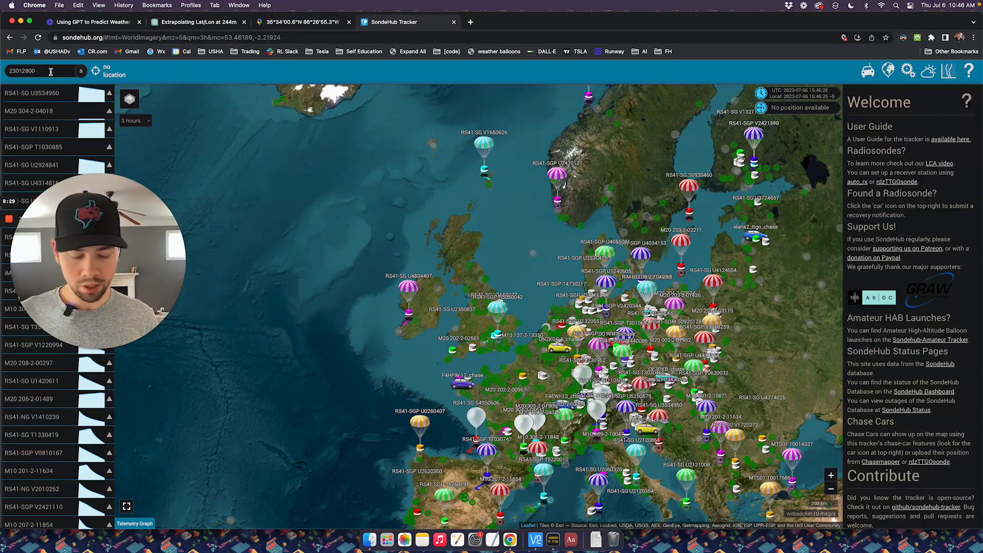
{"action": "key", "text": "Return"}
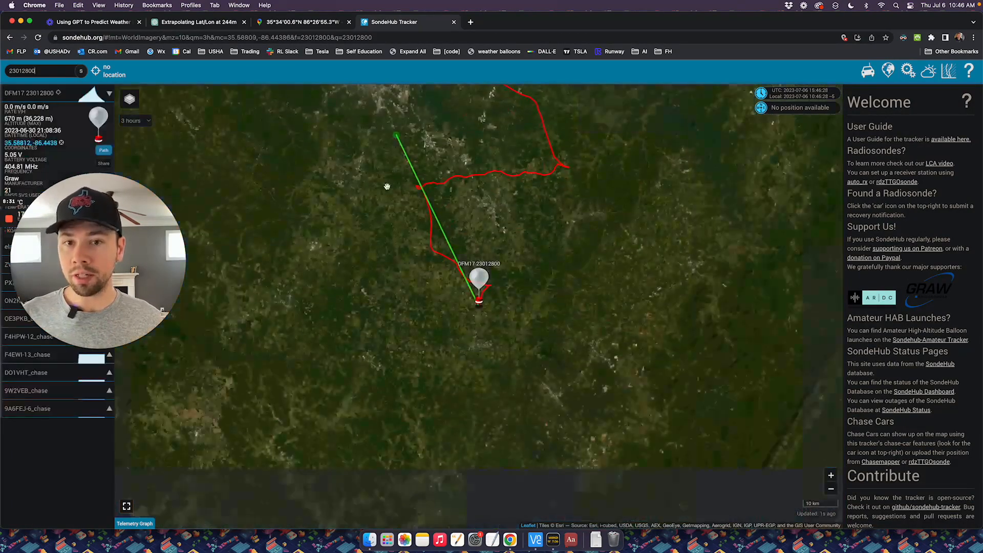
Step: Switch the SondeHub map to the Mapnik layer and trace the balloon's flight path to its last reported position
{"action": "left_click", "coordinate": [136, 97]}
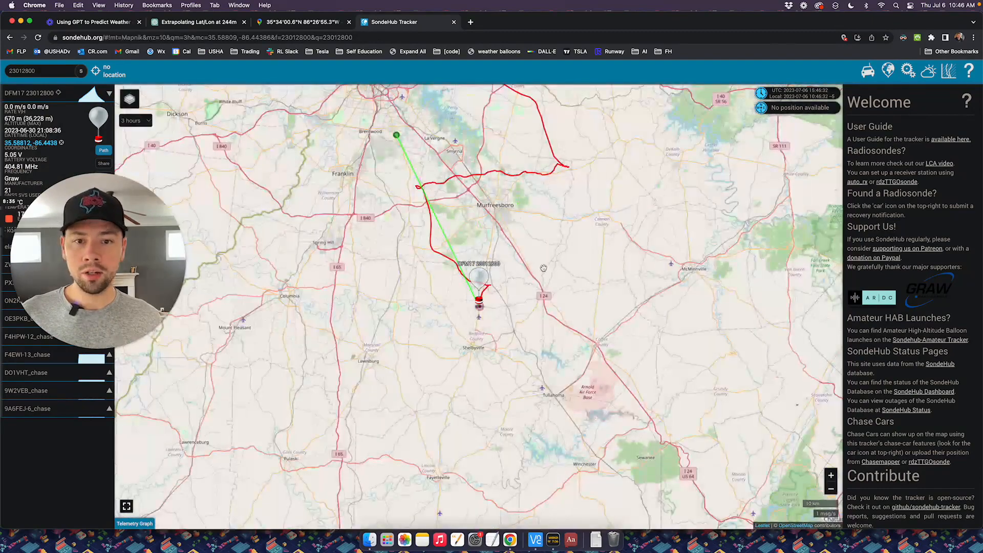
{"action": "left_click_drag", "start_coordinate": [546, 262], "coordinate": [521, 359]}
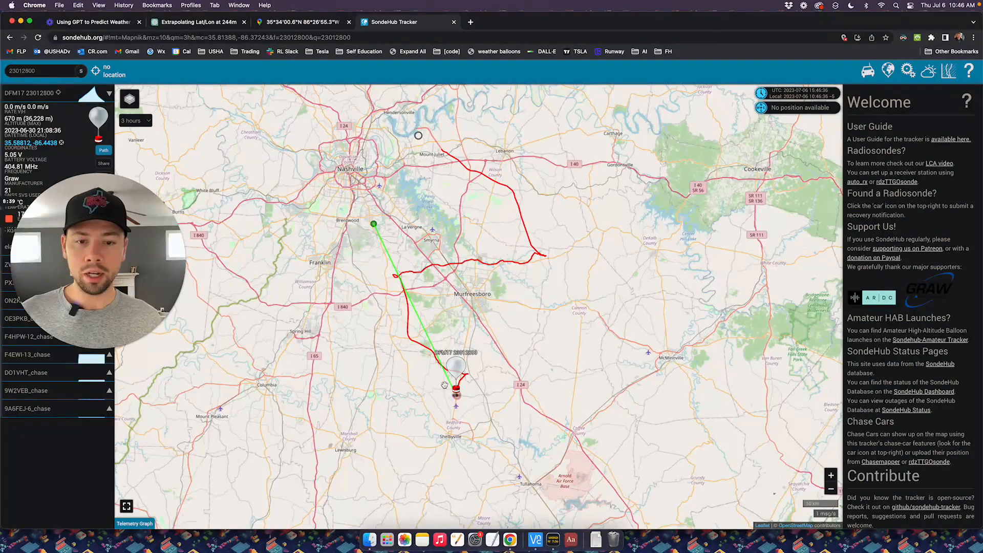
{"action": "scroll", "coordinate": [444, 384], "scroll_direction": "up", "scroll_amount": 3}
{"action": "scroll", "coordinate": [443, 384], "scroll_direction": "up", "scroll_amount": 2}
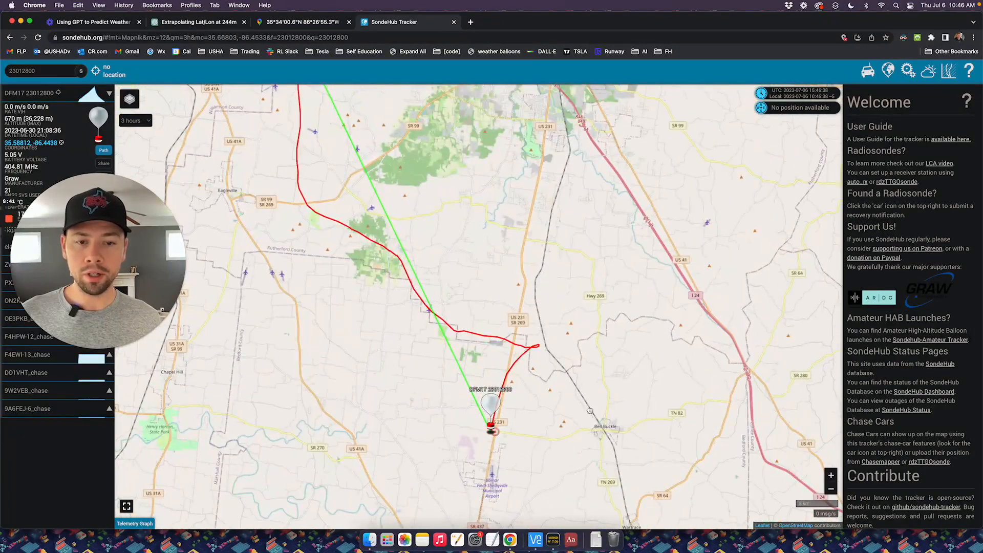
{"action": "left_click_drag", "start_coordinate": [590, 411], "coordinate": [591, 284]}
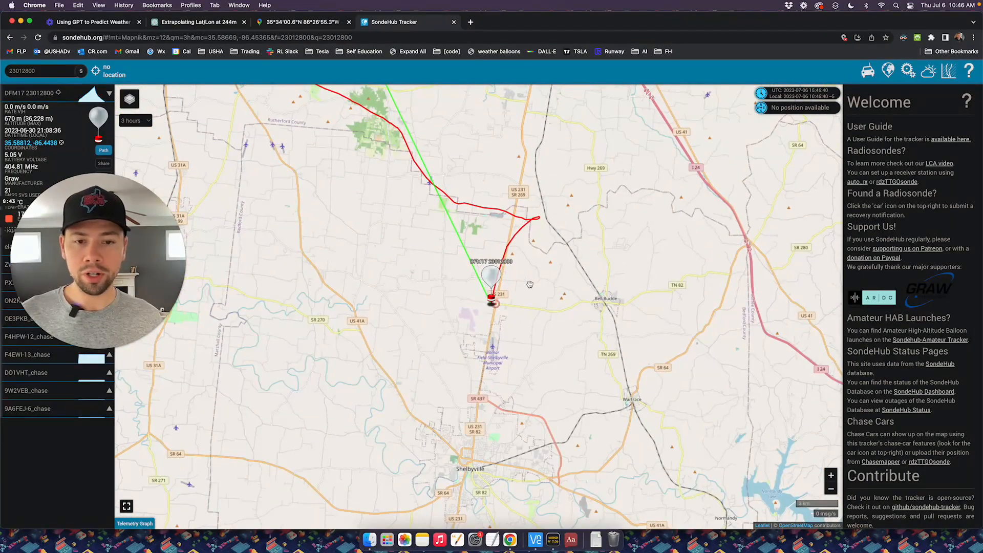
{"action": "scroll", "coordinate": [530, 285], "scroll_direction": "up", "scroll_amount": 2}
{"action": "scroll", "coordinate": [524, 289], "scroll_direction": "up", "scroll_amount": 2}
{"action": "left_click_drag", "start_coordinate": [350, 401], "coordinate": [419, 264]}
{"action": "scroll", "coordinate": [445, 230], "scroll_direction": "up", "scroll_amount": 1}
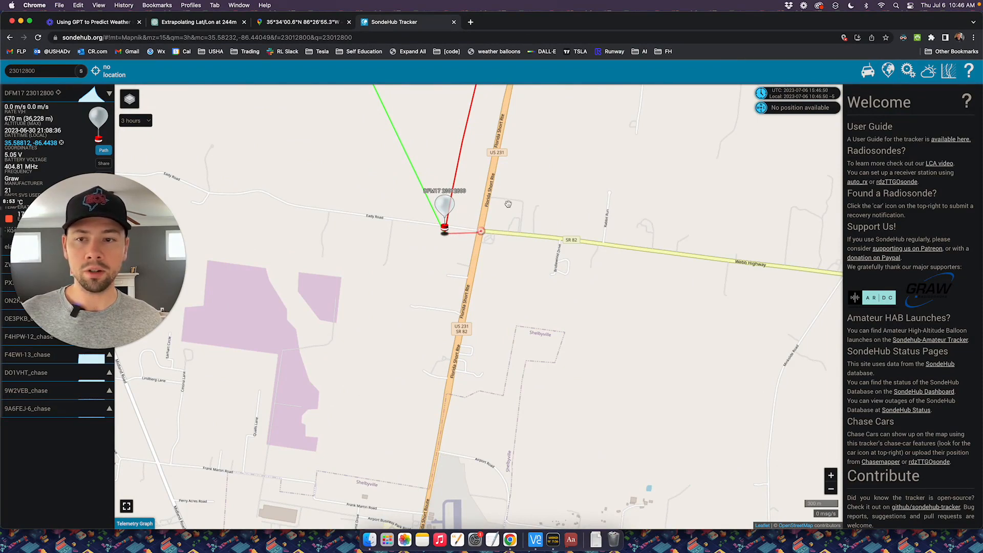
{"action": "left_click", "coordinate": [445, 228]}
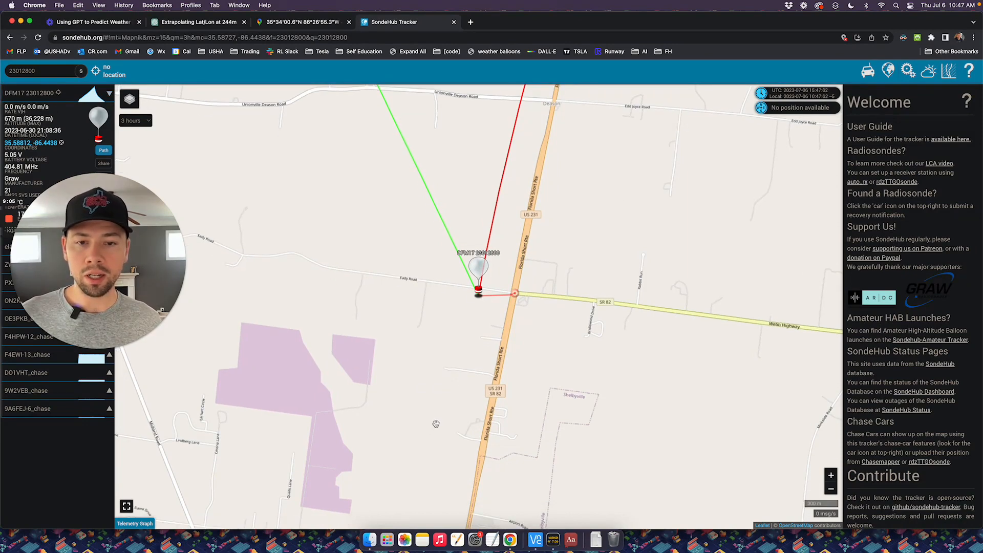
Step: Switch the map to WorldImagery and examine the terrain between the sonde's last reported position and the airport
{"action": "left_click_drag", "start_coordinate": [436, 424], "coordinate": [446, 304]}
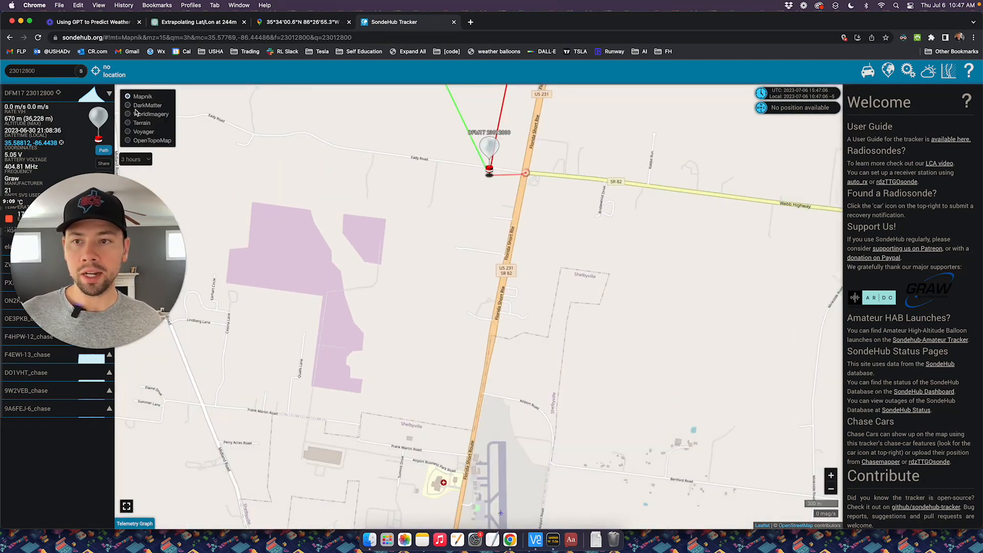
{"action": "left_click", "coordinate": [136, 114]}
{"action": "left_click_drag", "start_coordinate": [457, 389], "coordinate": [468, 180]}
{"action": "scroll", "coordinate": [458, 330], "scroll_direction": "up", "scroll_amount": 2}
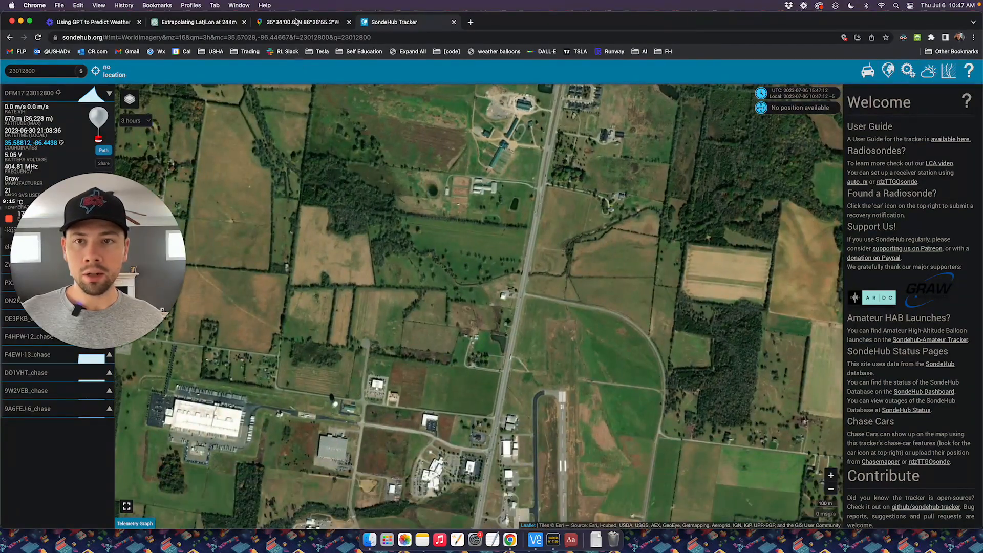
{"action": "scroll", "coordinate": [395, 364], "scroll_direction": "down", "scroll_amount": 2}
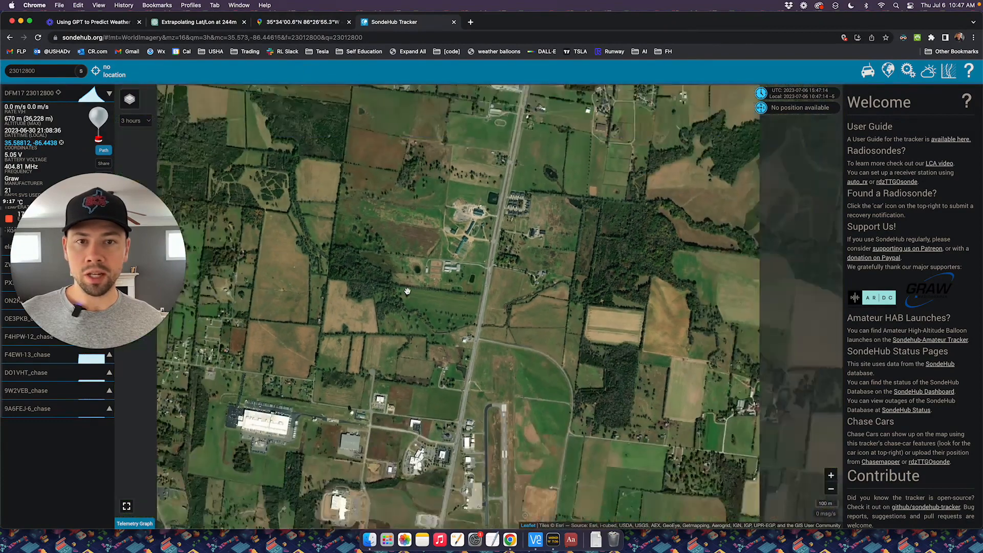
{"action": "scroll", "coordinate": [448, 154], "scroll_direction": "down", "scroll_amount": 1}
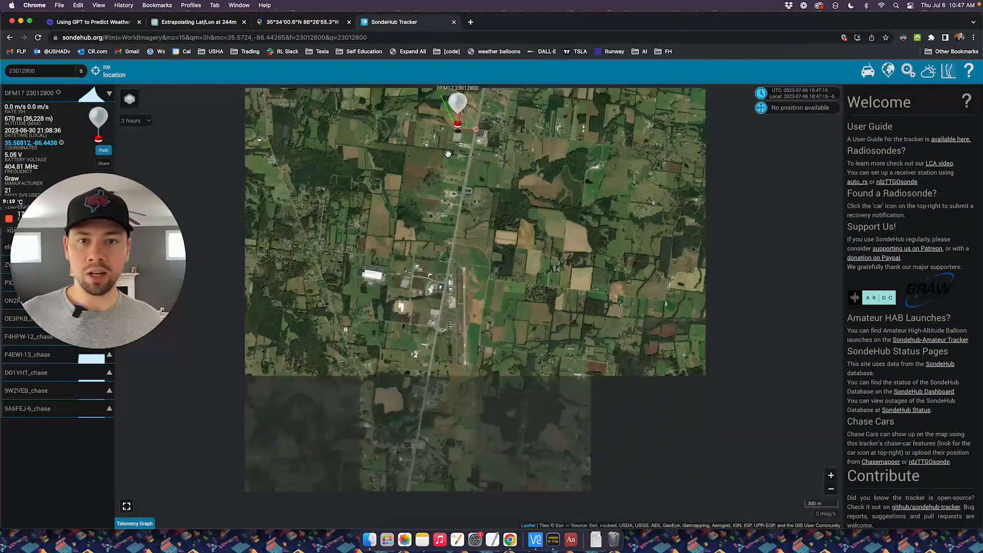
{"action": "left_click_drag", "start_coordinate": [448, 153], "coordinate": [455, 224]}
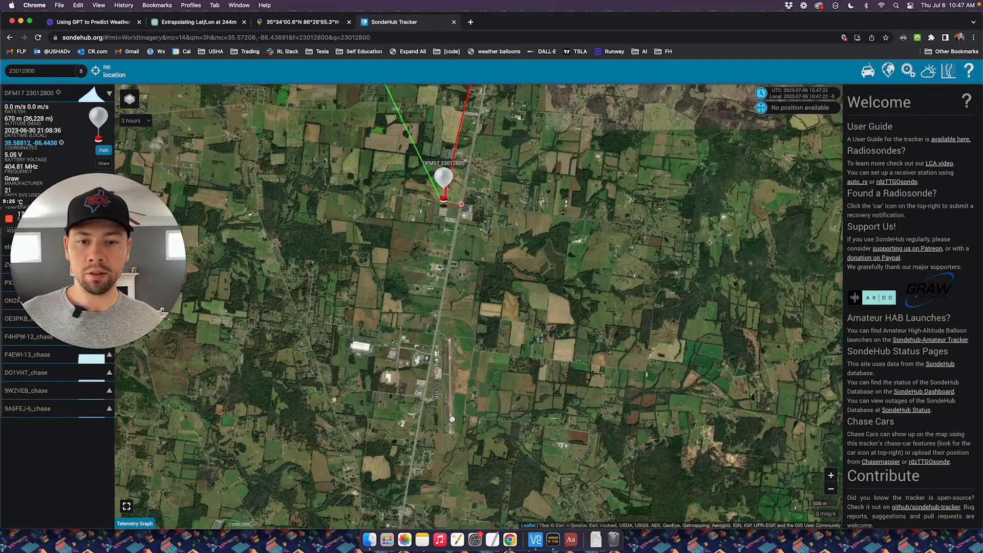
{"action": "scroll", "coordinate": [445, 449], "scroll_direction": "up", "scroll_amount": 1}
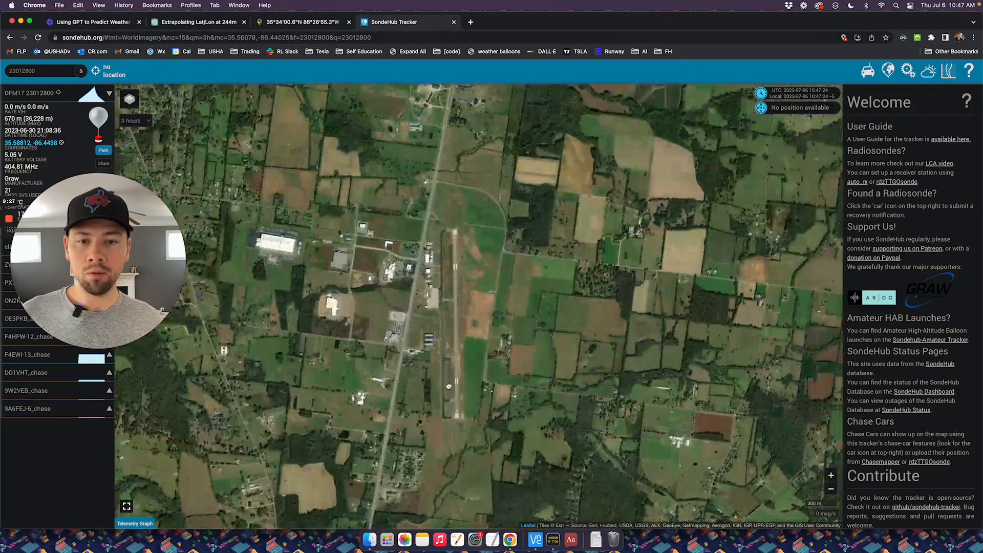
{"action": "left_click_drag", "start_coordinate": [448, 379], "coordinate": [444, 552]}
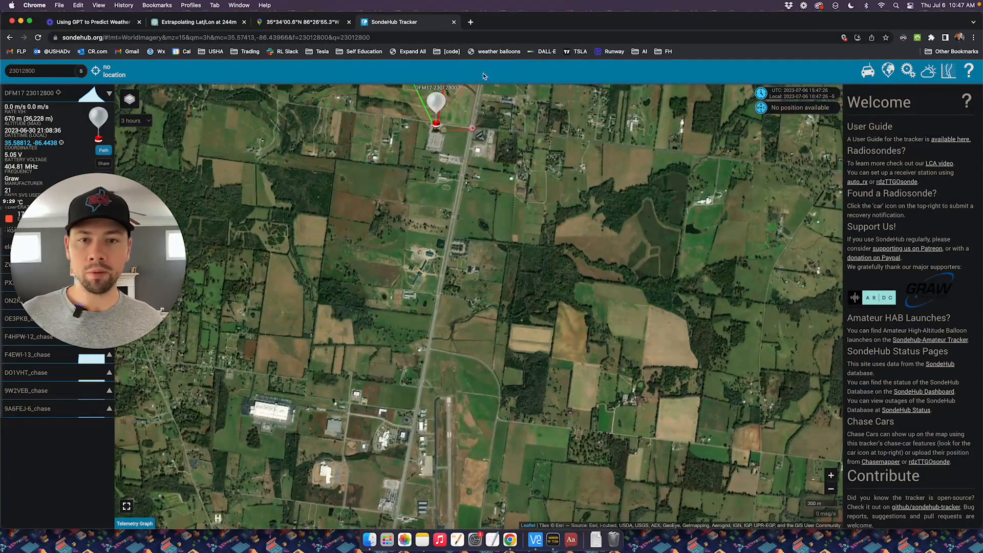
{"action": "left_click_drag", "start_coordinate": [446, 311], "coordinate": [372, 326]}
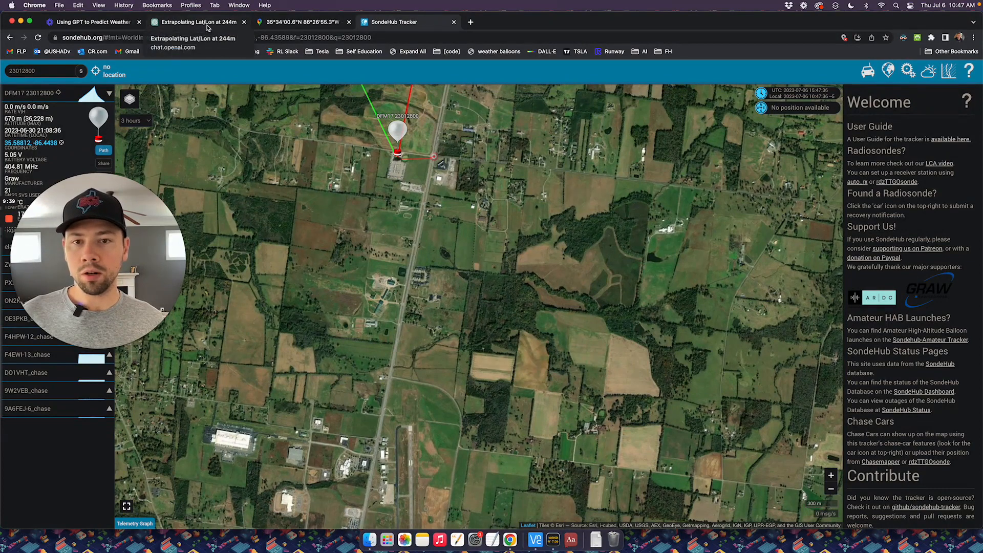
Step: Return to Google Maps and examine the predicted landing point in relation to the nearby highway and airport
{"action": "left_click", "coordinate": [309, 26]}
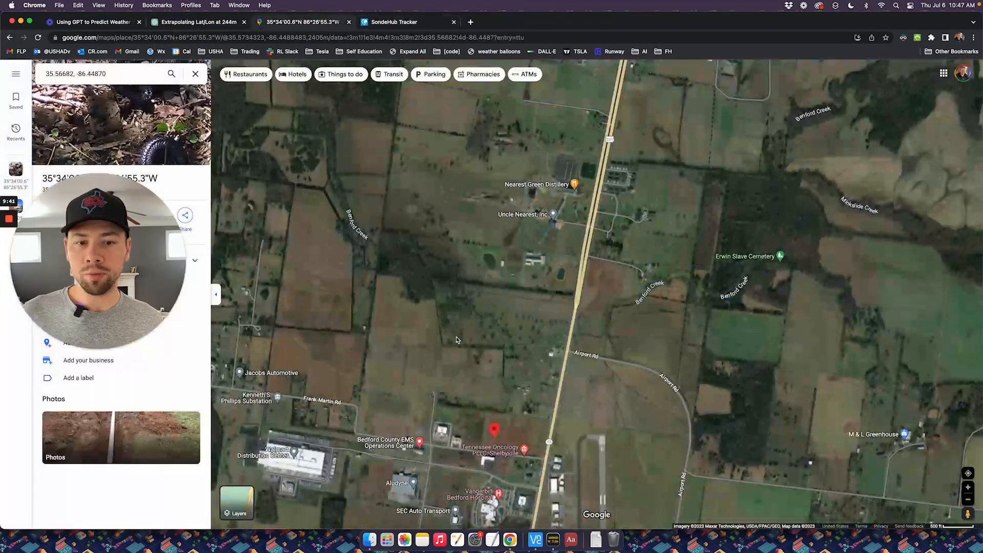
{"action": "scroll", "coordinate": [457, 337], "scroll_direction": "down", "scroll_amount": 3}
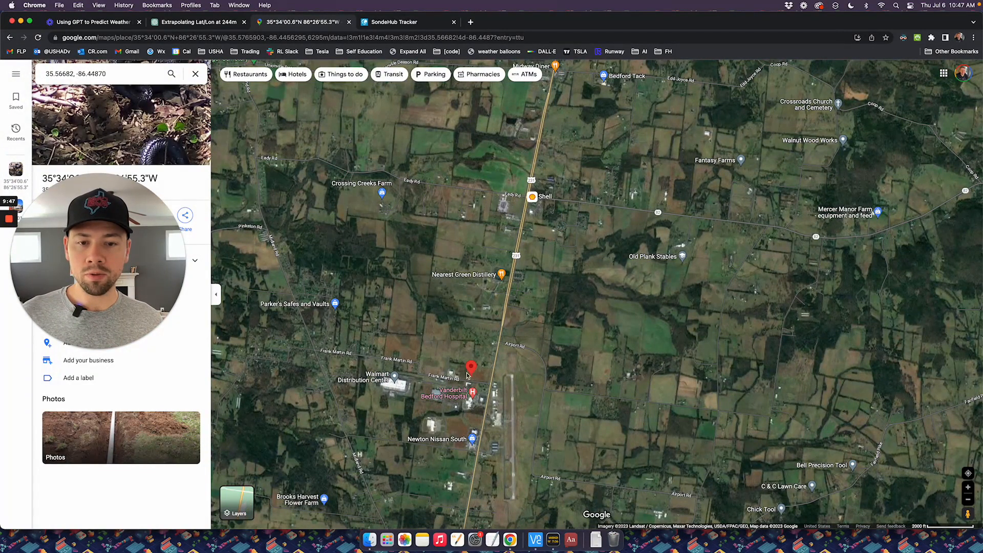
{"action": "scroll", "coordinate": [467, 383], "scroll_direction": "up", "scroll_amount": 5}
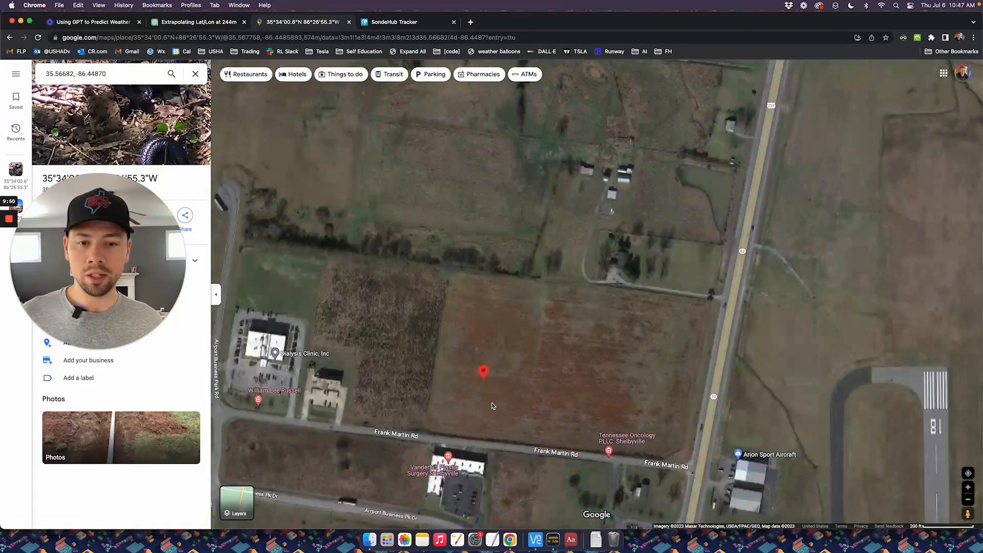
Step: Examine the field around the predicted landing pin and its surroundings along the highway north of Shelbyville Municipal Airport
{"action": "left_click_drag", "start_coordinate": [493, 406], "coordinate": [449, 337]}
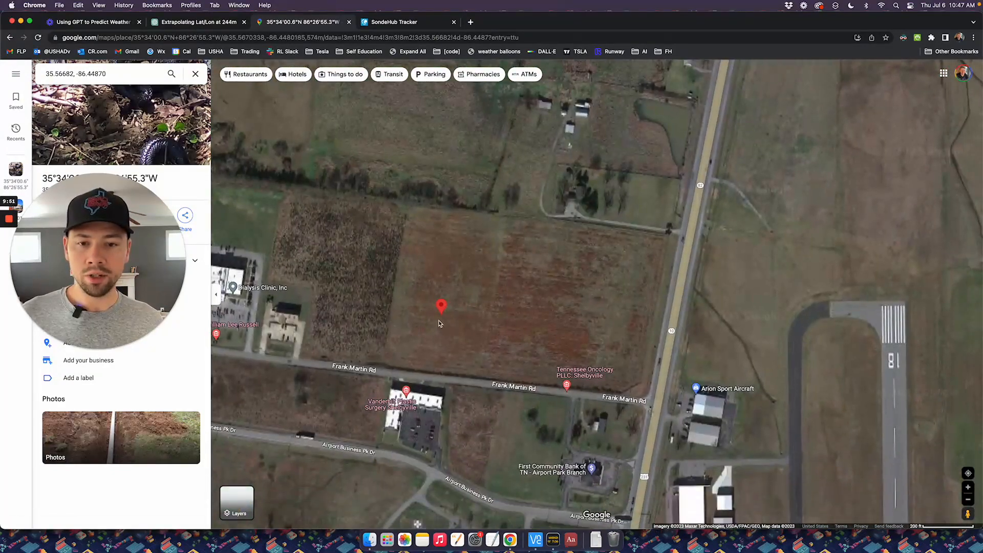
{"action": "scroll", "coordinate": [439, 323], "scroll_direction": "up", "scroll_amount": 2}
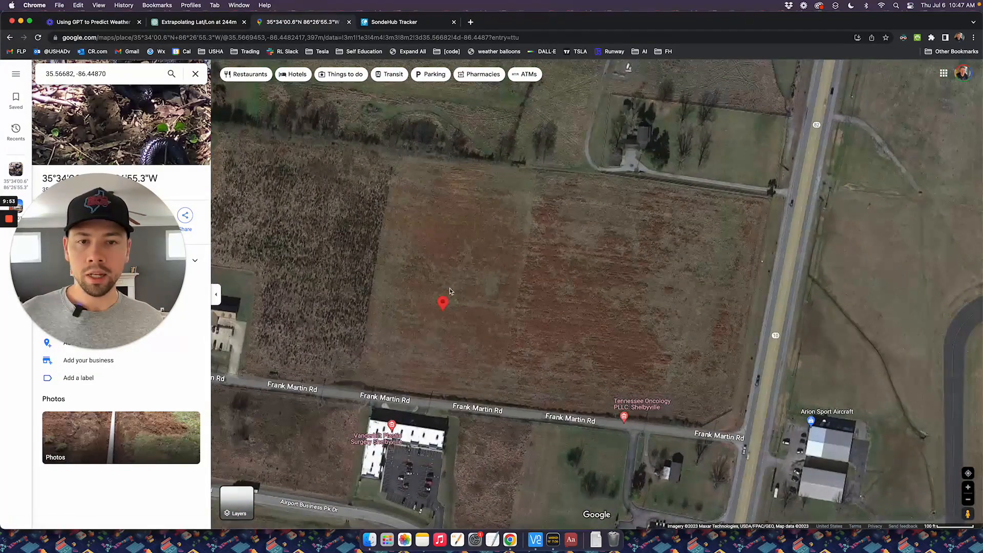
{"action": "left_click_drag", "start_coordinate": [477, 237], "coordinate": [416, 366]}
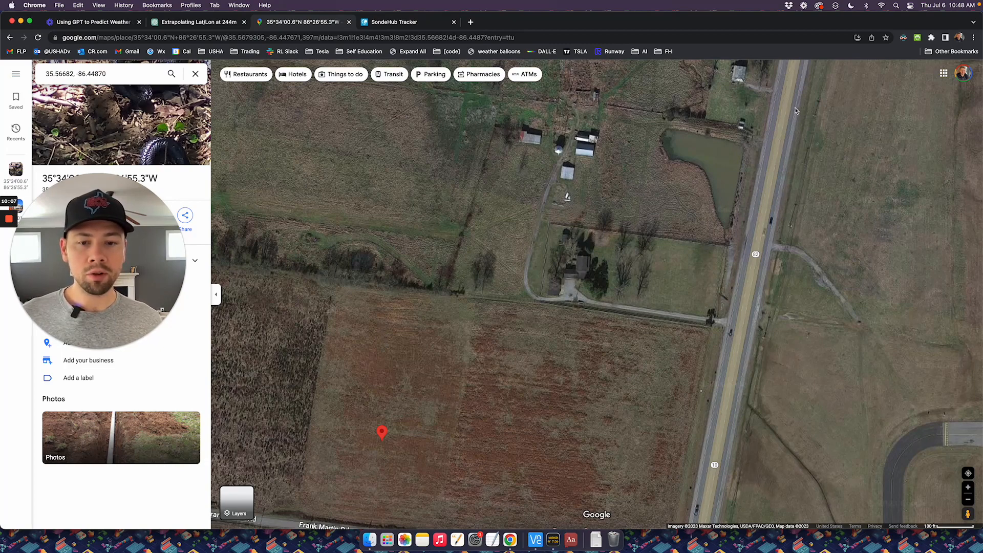
{"action": "scroll", "coordinate": [763, 192], "scroll_direction": "down", "scroll_amount": 5}
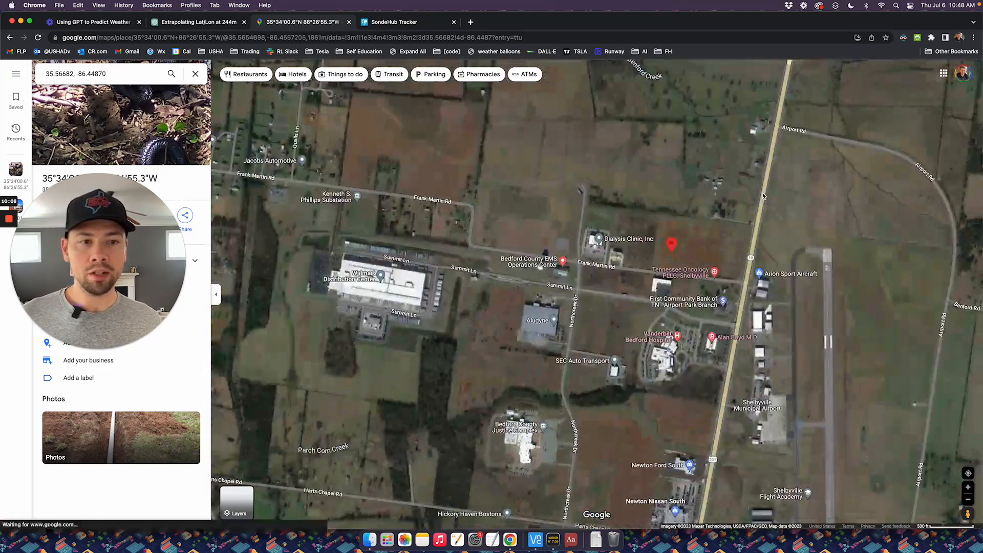
{"action": "left_click_drag", "start_coordinate": [763, 192], "coordinate": [641, 338]}
{"action": "scroll", "coordinate": [641, 339], "scroll_direction": "down", "scroll_amount": 2}
{"action": "scroll", "coordinate": [641, 342], "scroll_direction": "down", "scroll_amount": 2}
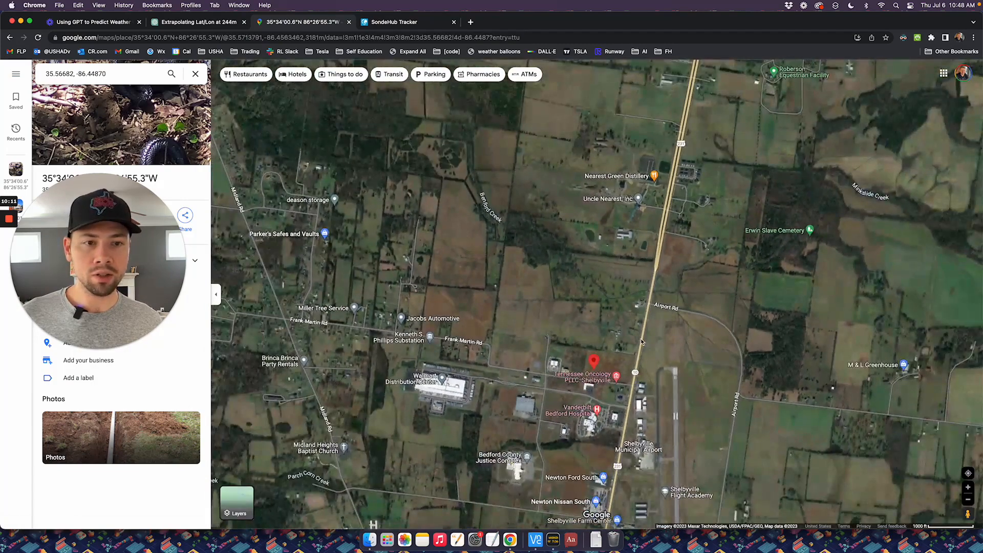
{"action": "scroll", "coordinate": [641, 342], "scroll_direction": "down", "scroll_amount": 2}
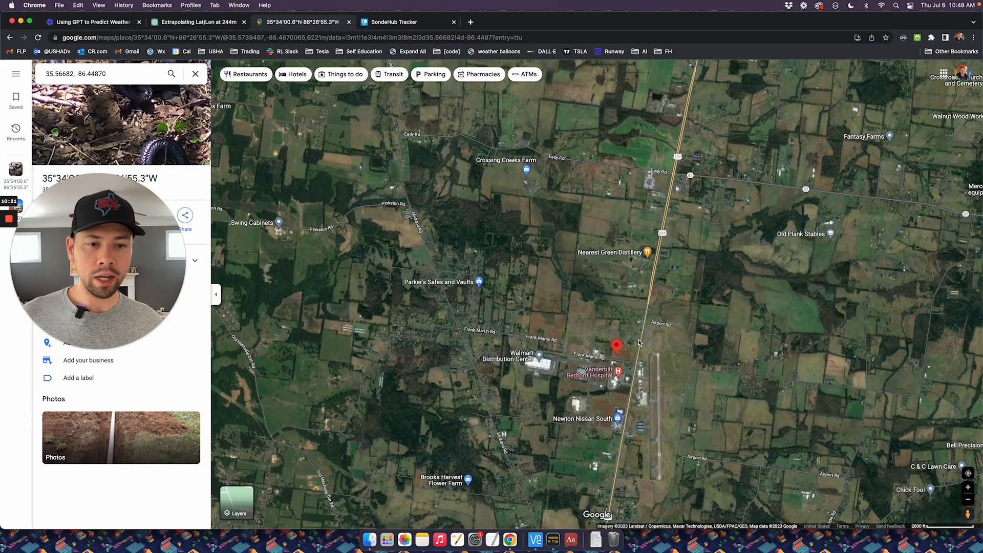
Step: Measure the distance from the tree line west of the farm buildings to the predicted landing pin
{"action": "scroll", "coordinate": [642, 338], "scroll_direction": "up", "scroll_amount": 5}
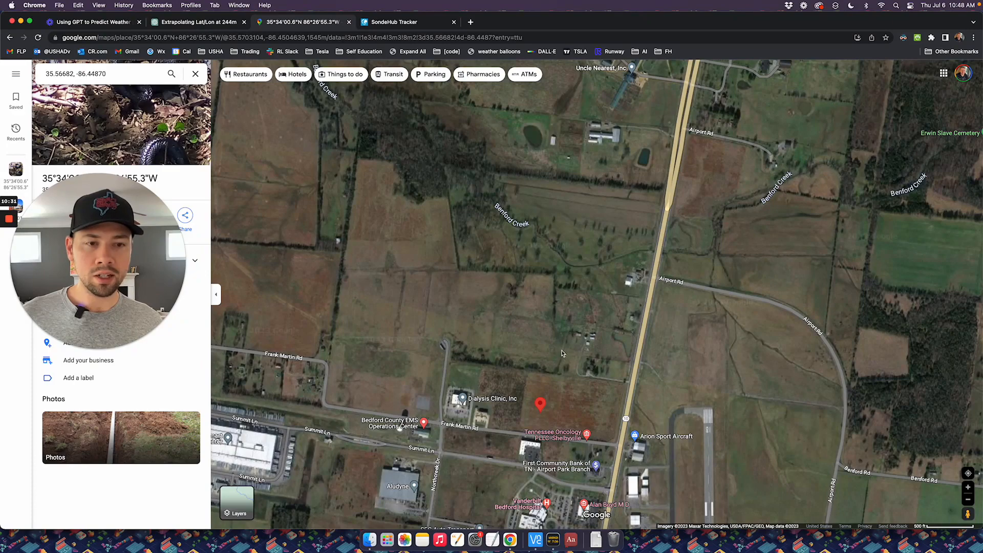
{"action": "scroll", "coordinate": [560, 359], "scroll_direction": "up", "scroll_amount": 3}
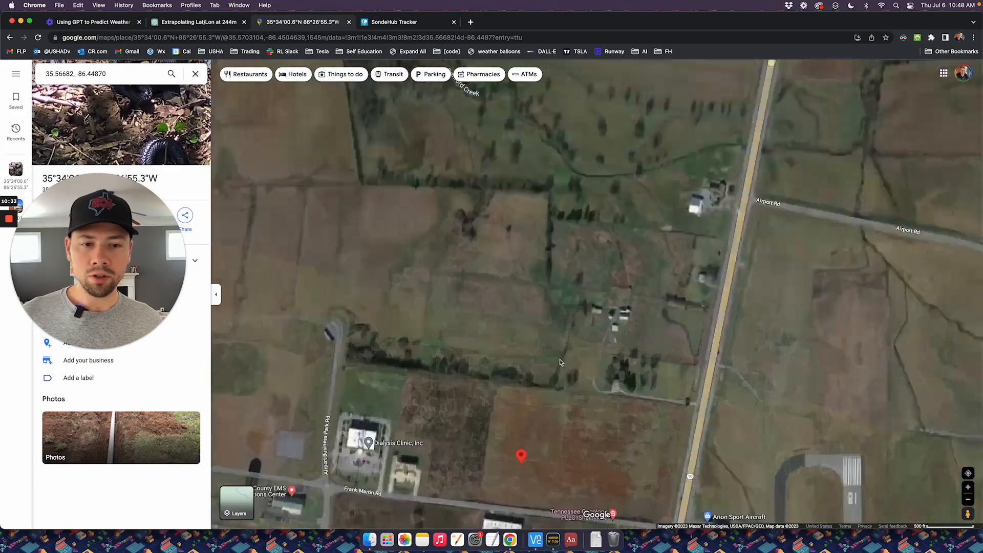
{"action": "scroll", "coordinate": [577, 349], "scroll_direction": "up", "scroll_amount": 2}
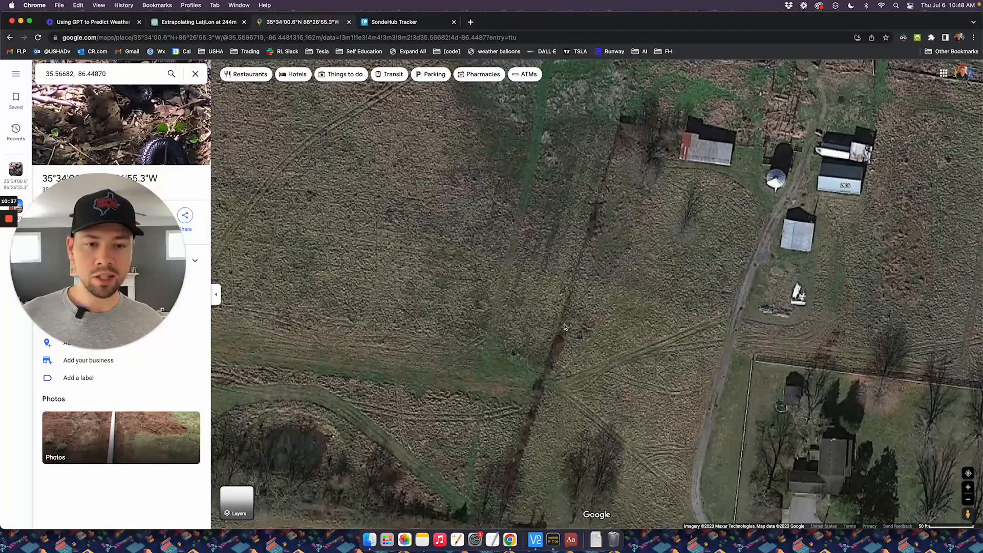
{"action": "scroll", "coordinate": [566, 329], "scroll_direction": "down", "scroll_amount": 3}
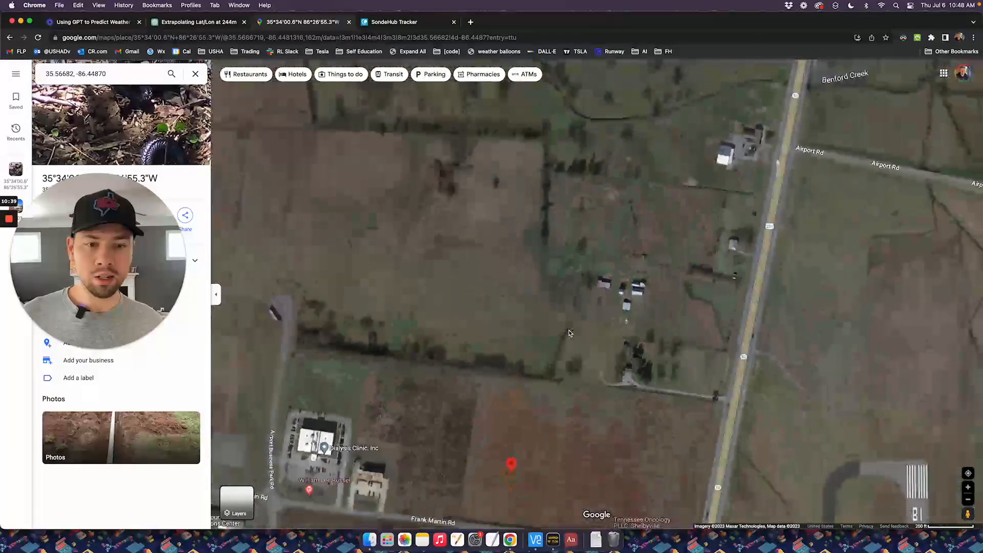
{"action": "left_click", "coordinate": [567, 329]}
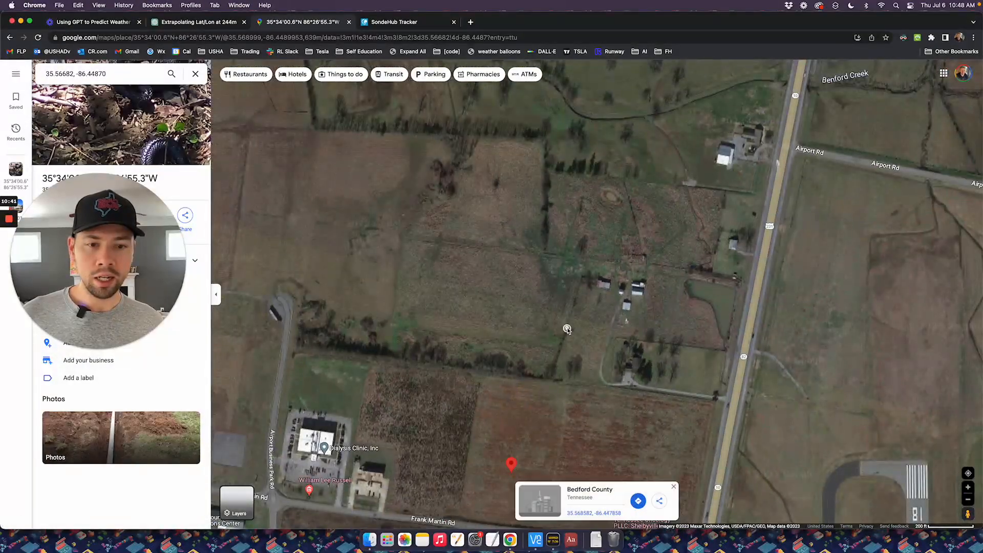
{"action": "right_click", "coordinate": [567, 329]}
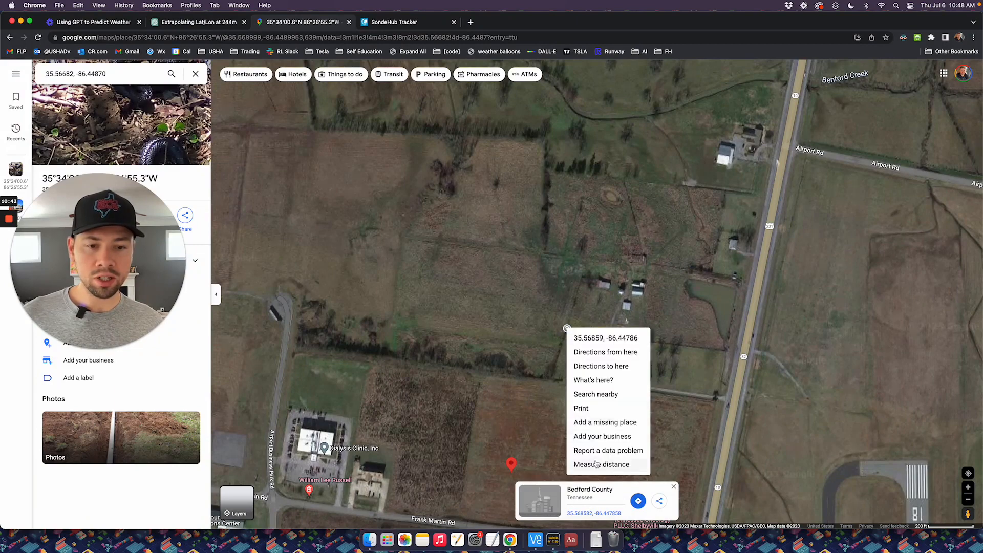
{"action": "left_click", "coordinate": [596, 464]}
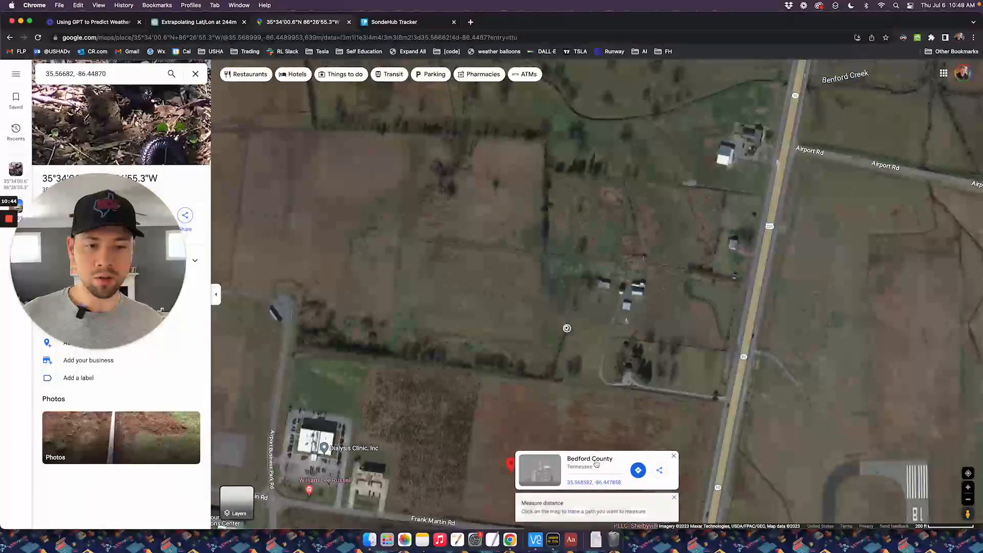
{"action": "left_click", "coordinate": [510, 470]}
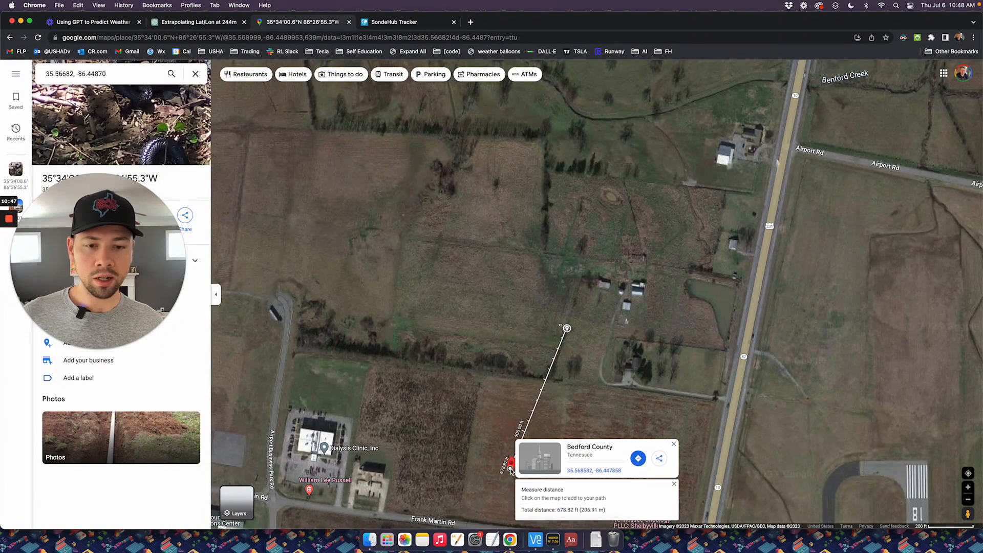
Step: Fine-tune both ends of the measurement, shifting the northern point slightly toward the pin and aligning the other end with the pin
{"action": "left_click_drag", "start_coordinate": [510, 470], "coordinate": [494, 394]}
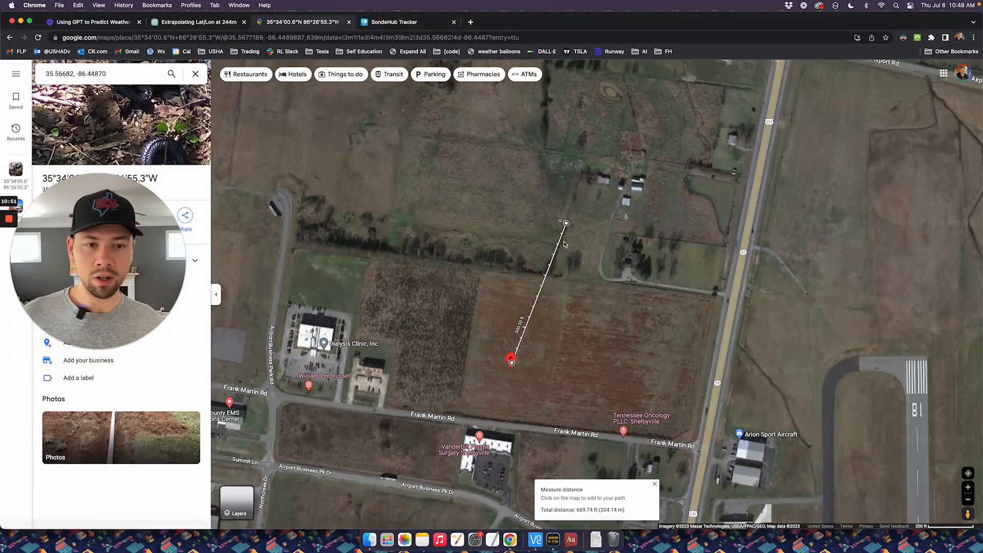
{"action": "left_click_drag", "start_coordinate": [565, 223], "coordinate": [562, 233]}
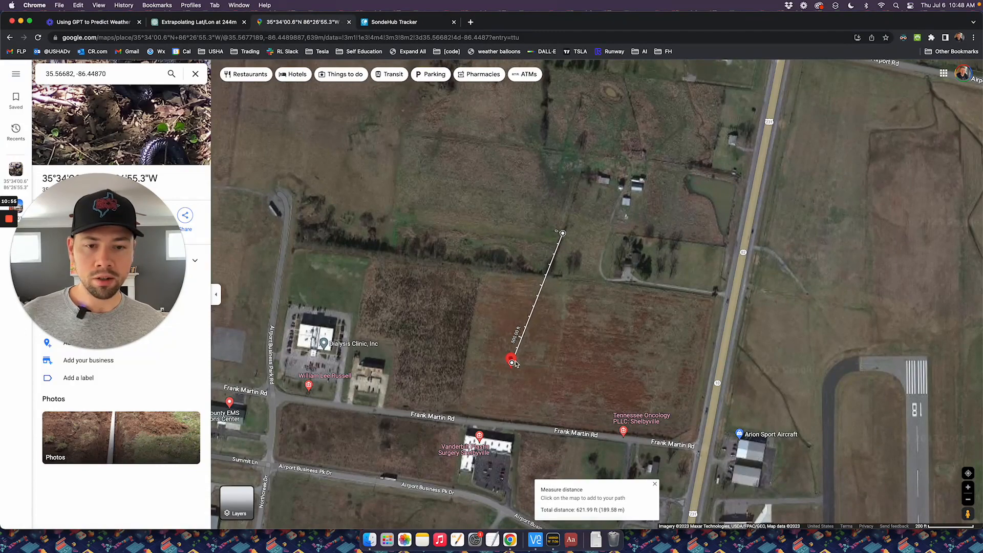
{"action": "left_click_drag", "start_coordinate": [512, 364], "coordinate": [512, 369]}
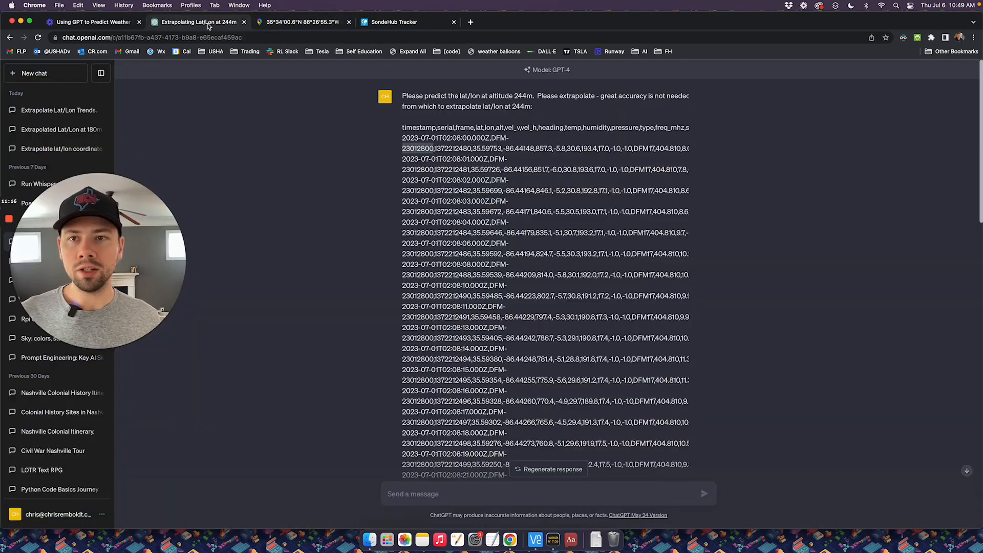
Step: Return to the ChatGPT conversation and review the 244m extrapolation prompt and all data columns pasted with it
{"action": "left_click", "coordinate": [211, 23]}
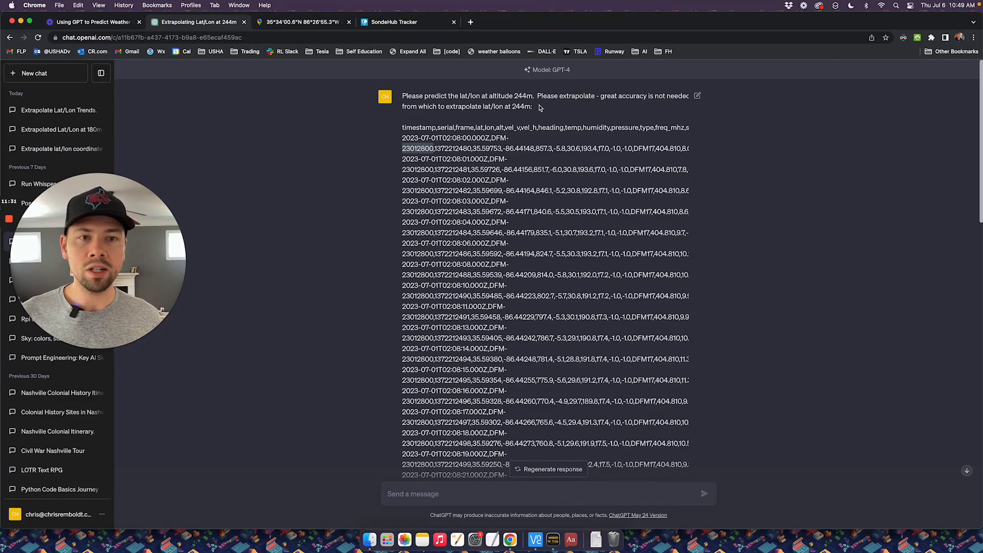
{"action": "scroll", "coordinate": [524, 105], "scroll_direction": "right", "scroll_amount": 2}
{"action": "scroll", "coordinate": [525, 105], "scroll_direction": "right", "scroll_amount": 5}
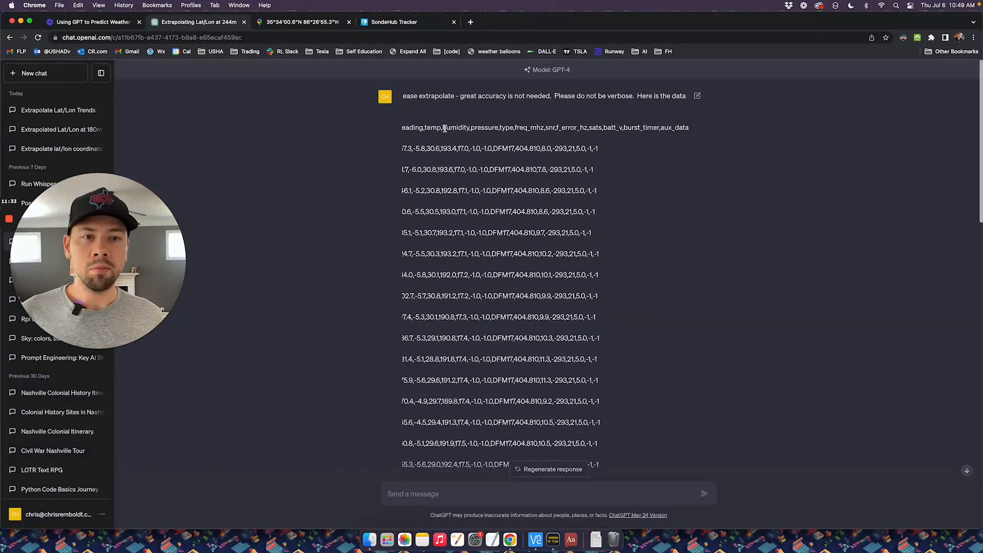
{"action": "scroll", "coordinate": [440, 127], "scroll_direction": "left", "scroll_amount": 3}
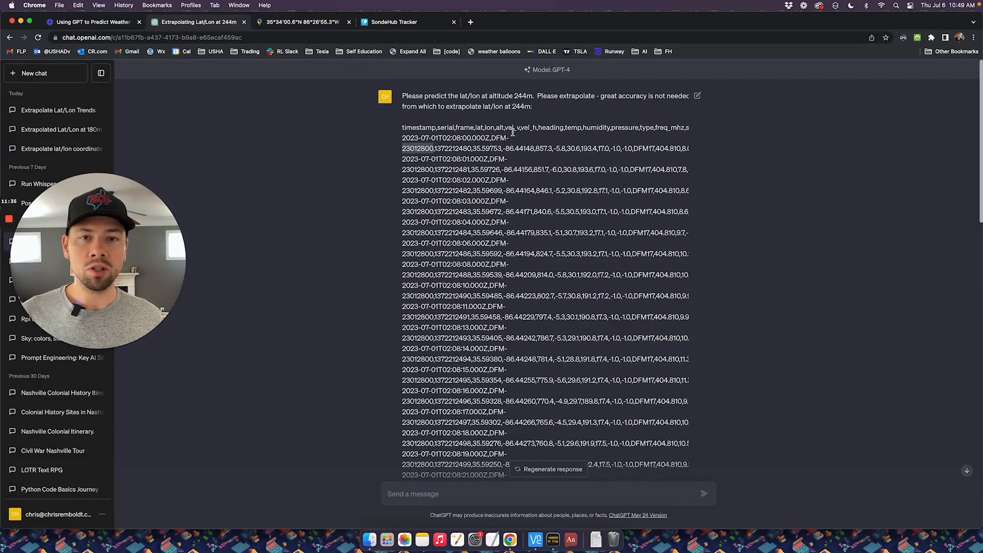
Step: Read GPT-4's first response, from its description of the dataset through its explanation of the extrapolation approach
{"action": "scroll", "coordinate": [527, 144], "scroll_direction": "down", "scroll_amount": 10}
{"action": "scroll", "coordinate": [527, 144], "scroll_direction": "down", "scroll_amount": 2}
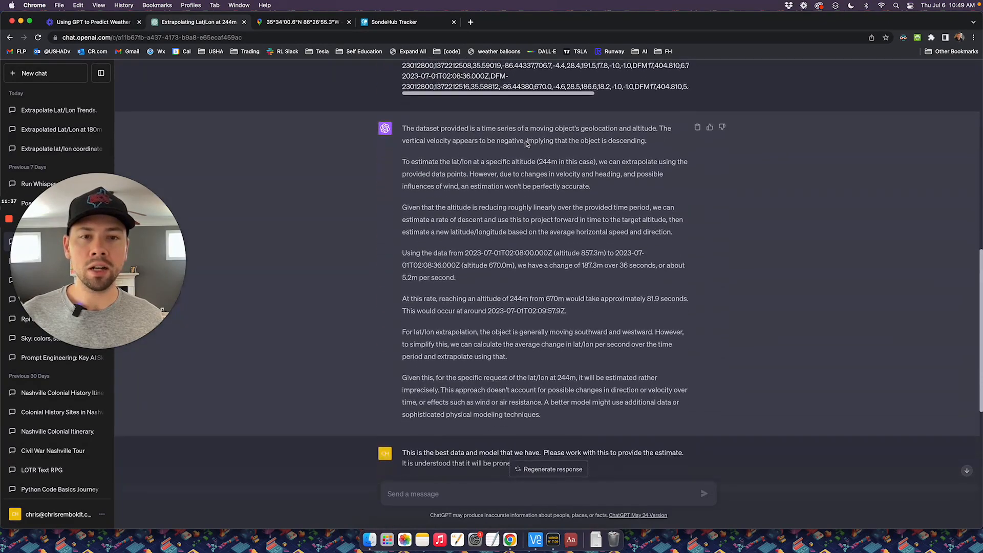
{"action": "left_click_drag", "start_coordinate": [408, 127], "coordinate": [566, 152]}
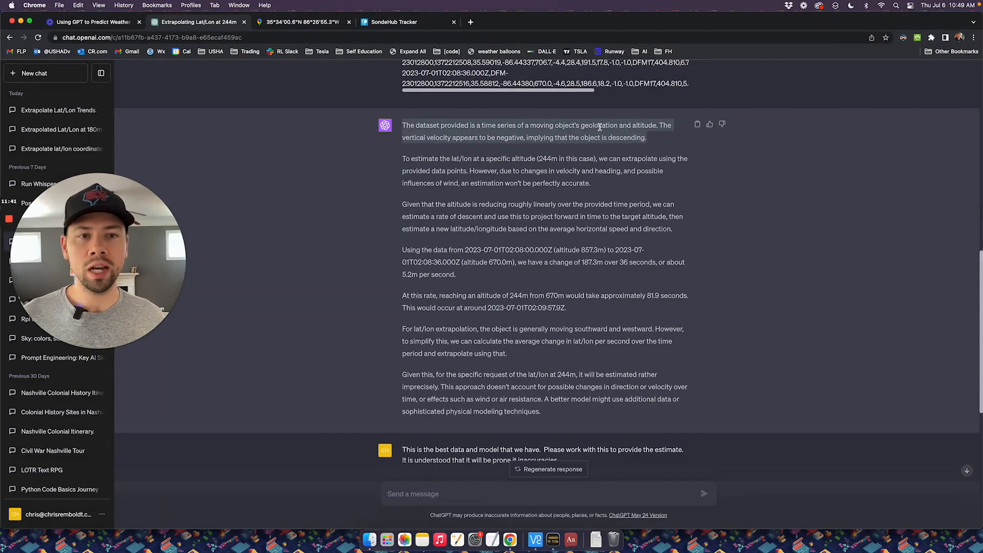
{"action": "left_click", "coordinate": [653, 122]}
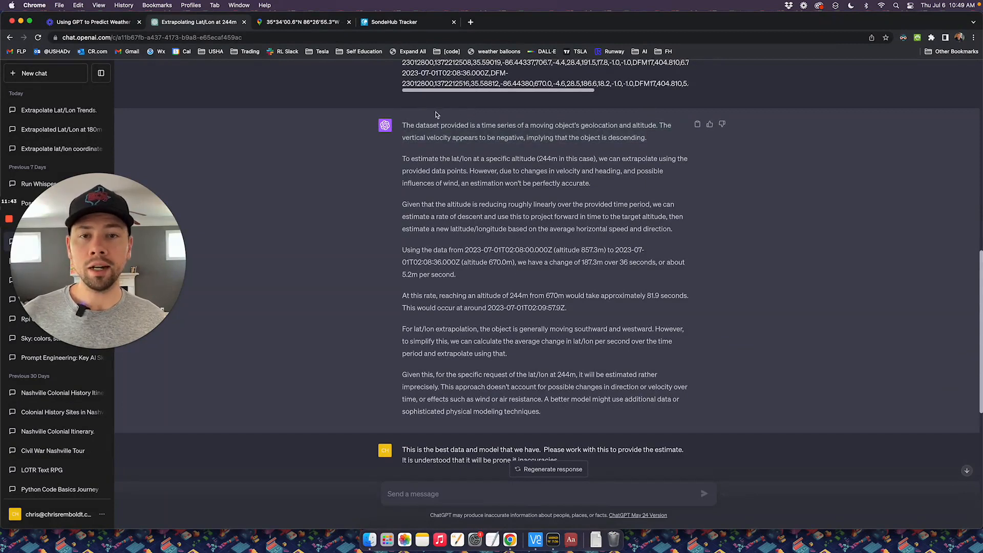
{"action": "left_click_drag", "start_coordinate": [405, 121], "coordinate": [656, 126]}
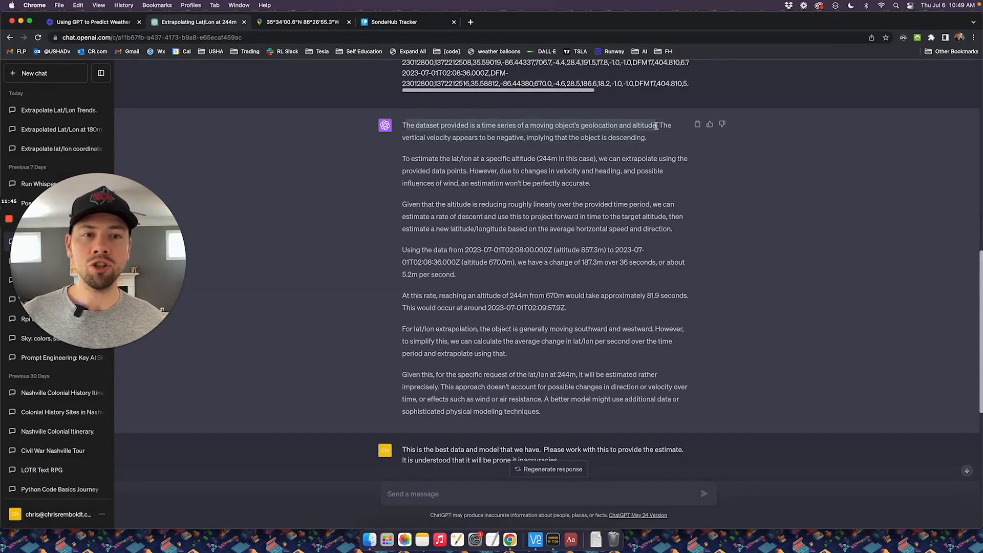
{"action": "left_click", "coordinate": [654, 126]}
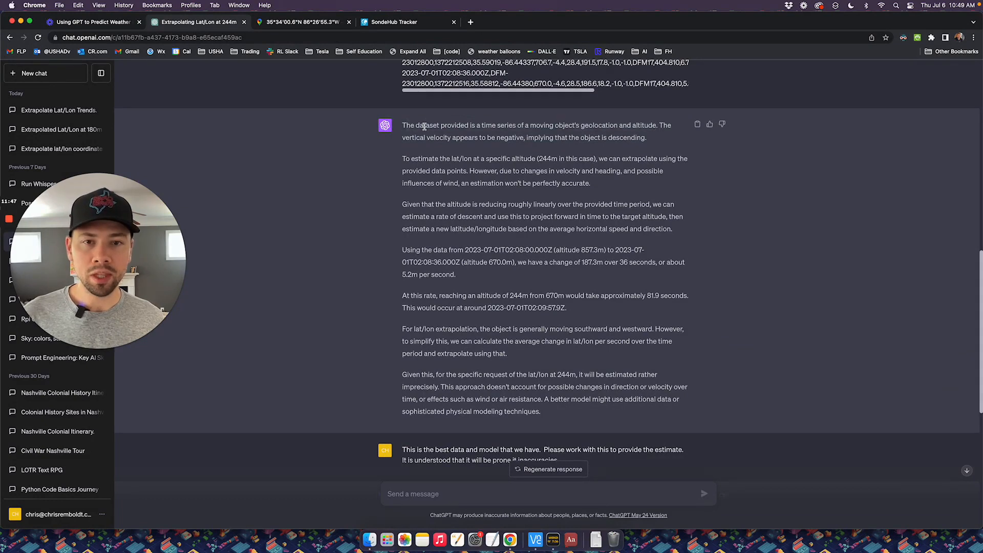
{"action": "left_click_drag", "start_coordinate": [424, 123], "coordinate": [467, 289]}
{"action": "left_click", "coordinate": [467, 289]}
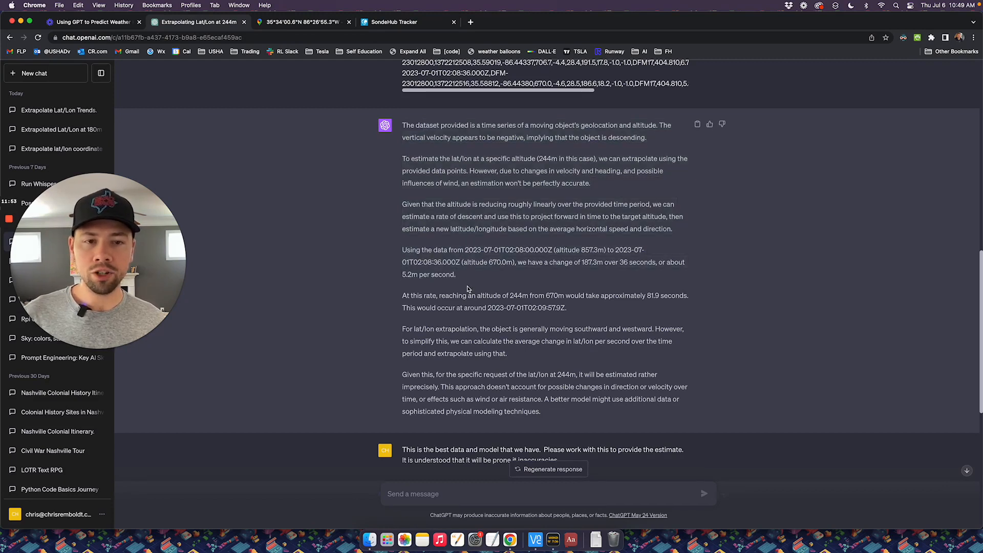
Step: Compare the start and end timestamps GPT-4 used to calculate the descent rate
{"action": "left_click_drag", "start_coordinate": [465, 251], "coordinate": [552, 250]}
{"action": "left_click", "coordinate": [554, 258]}
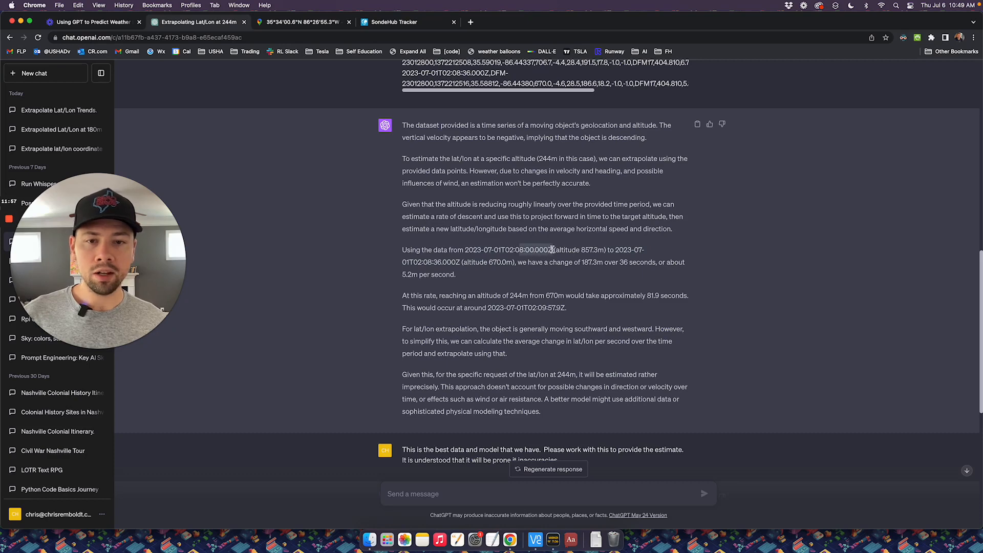
{"action": "left_click_drag", "start_coordinate": [427, 263], "coordinate": [451, 264]}
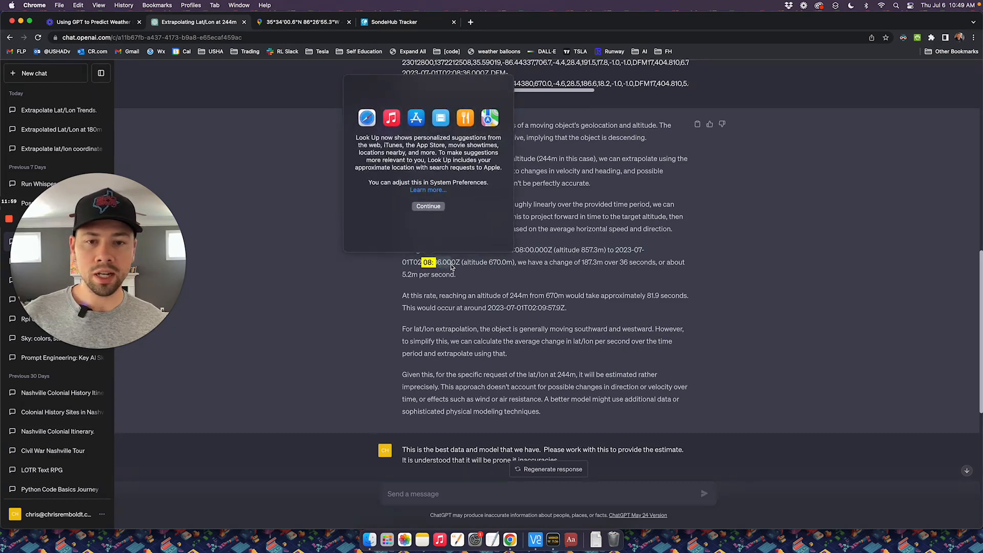
{"action": "left_click", "coordinate": [451, 267]}
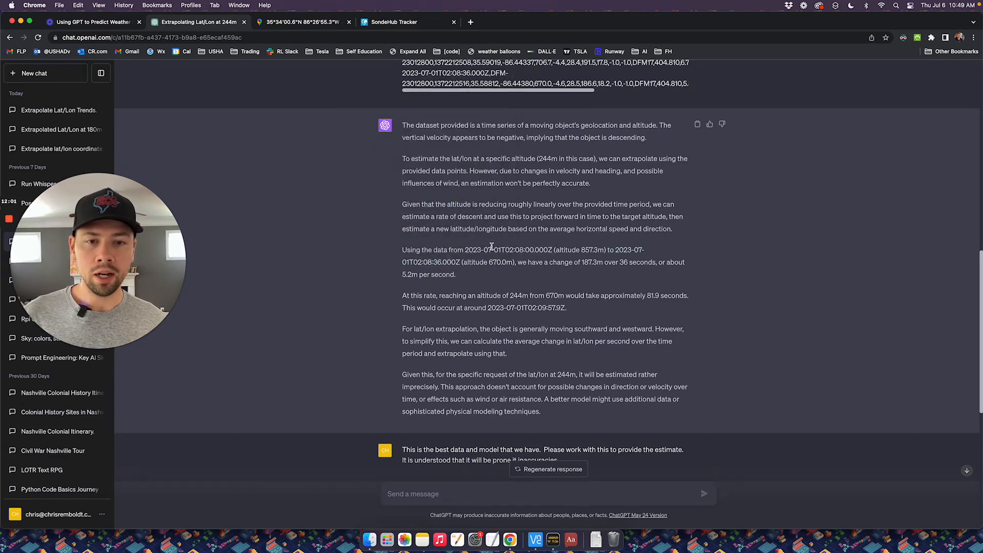
{"action": "left_click_drag", "start_coordinate": [497, 249], "coordinate": [527, 250]}
{"action": "left_click_drag", "start_coordinate": [403, 262], "coordinate": [449, 262]}
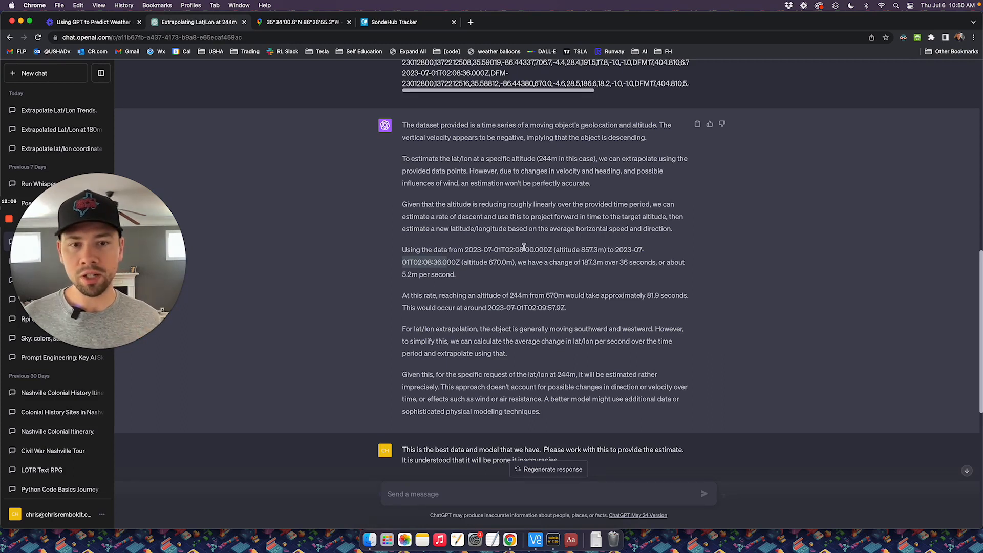
{"action": "left_click", "coordinate": [456, 259]}
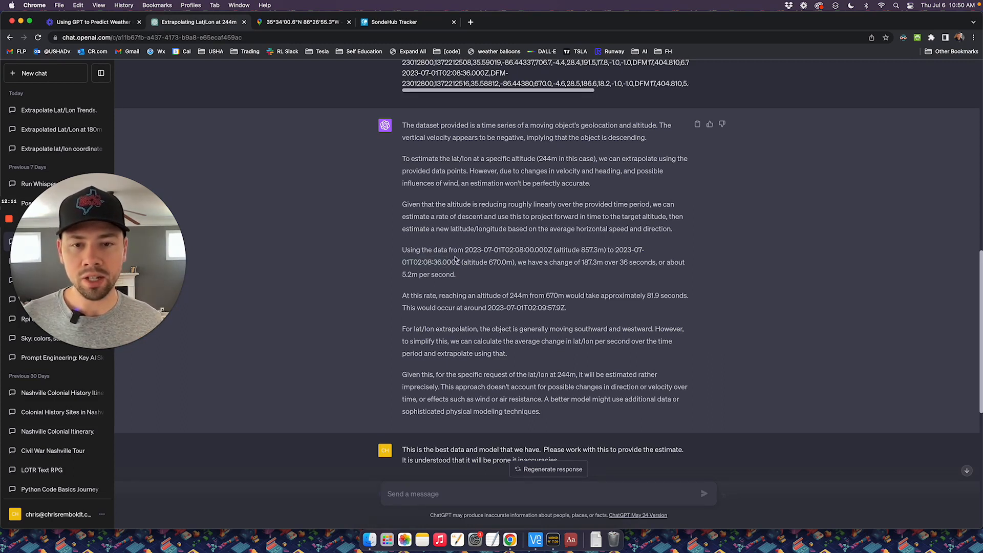
{"action": "left_click_drag", "start_coordinate": [435, 262], "coordinate": [455, 263]}
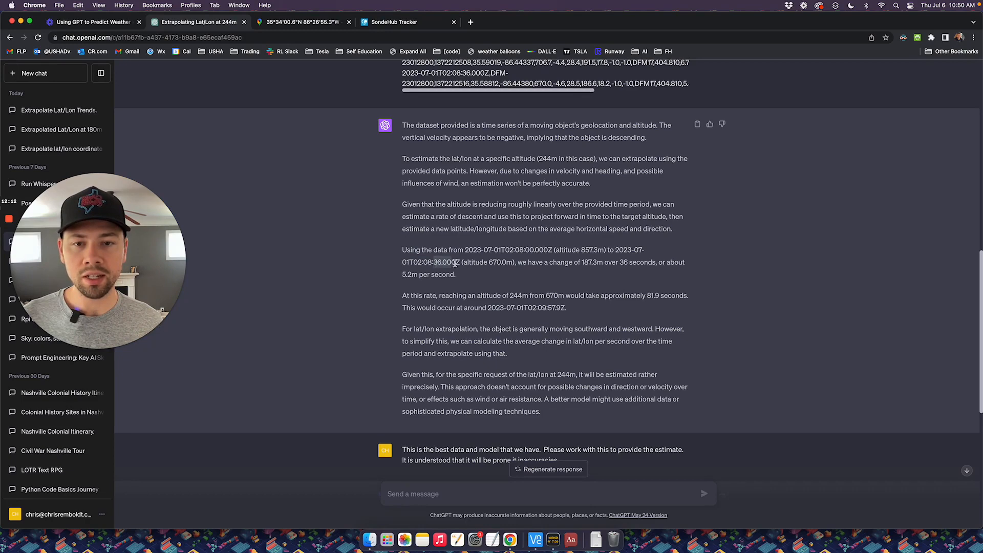
{"action": "left_click", "coordinate": [527, 250]}
Step: Read the paragraph explaining how the average lat/lon change per second is used for the extrapolation
{"action": "scroll", "coordinate": [520, 302], "scroll_direction": "down", "scroll_amount": 3}
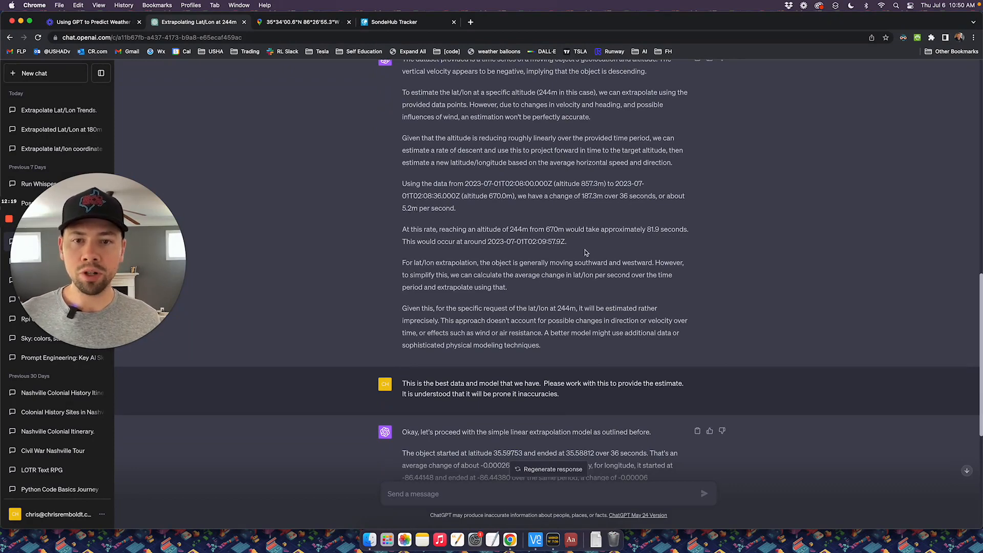
{"action": "scroll", "coordinate": [587, 253], "scroll_direction": "down", "scroll_amount": 3}
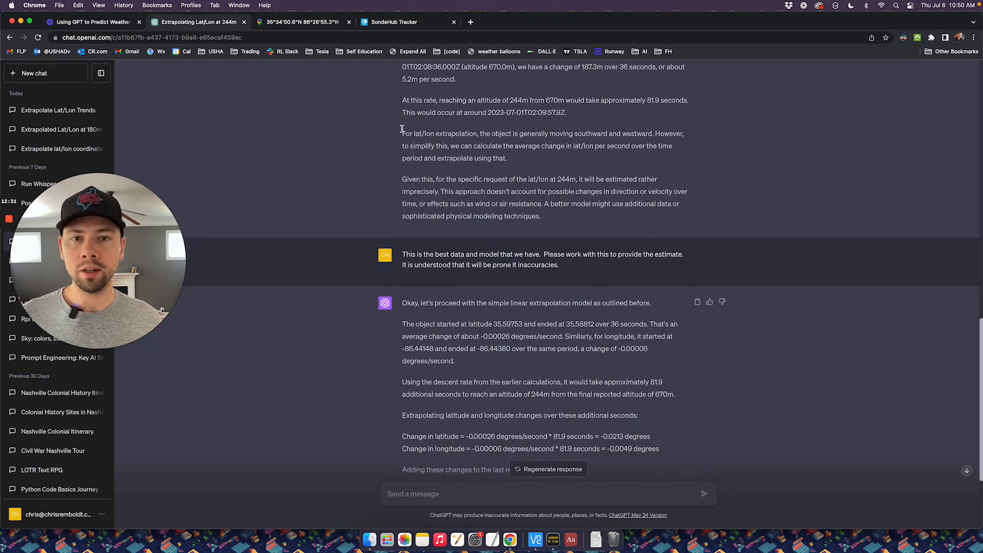
{"action": "left_click_drag", "start_coordinate": [403, 129], "coordinate": [504, 158]}
{"action": "left_click", "coordinate": [505, 159]}
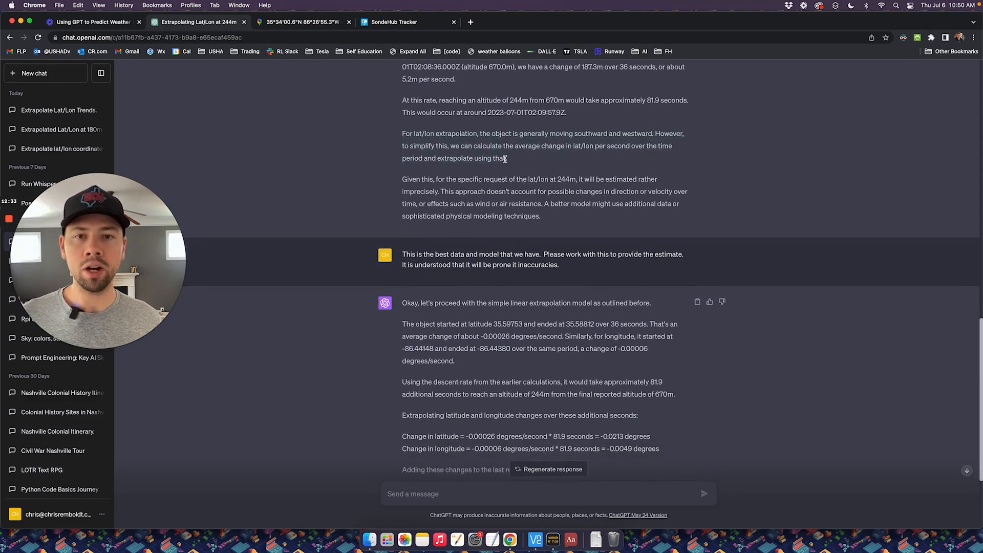
Step: Reread the paragraphs in GPT-4's first response on the descent rate and the time needed to reach 244m
{"action": "scroll", "coordinate": [505, 159], "scroll_direction": "up", "scroll_amount": 2}
{"action": "left_click_drag", "start_coordinate": [573, 185], "coordinate": [398, 122]}
{"action": "left_click", "coordinate": [398, 123]}
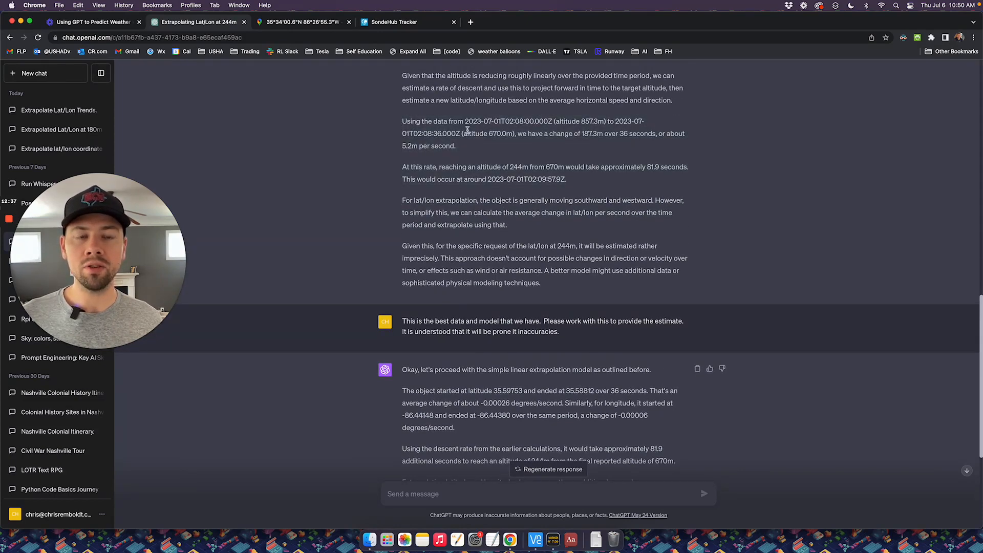
{"action": "scroll", "coordinate": [545, 129], "scroll_direction": "up", "scroll_amount": 2}
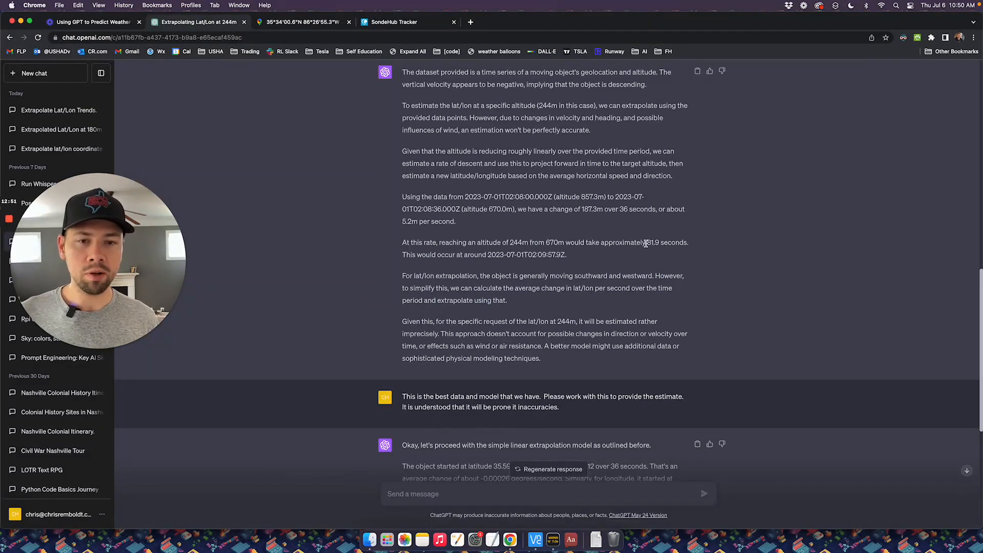
{"action": "scroll", "coordinate": [419, 250], "scroll_direction": "down", "scroll_amount": 2}
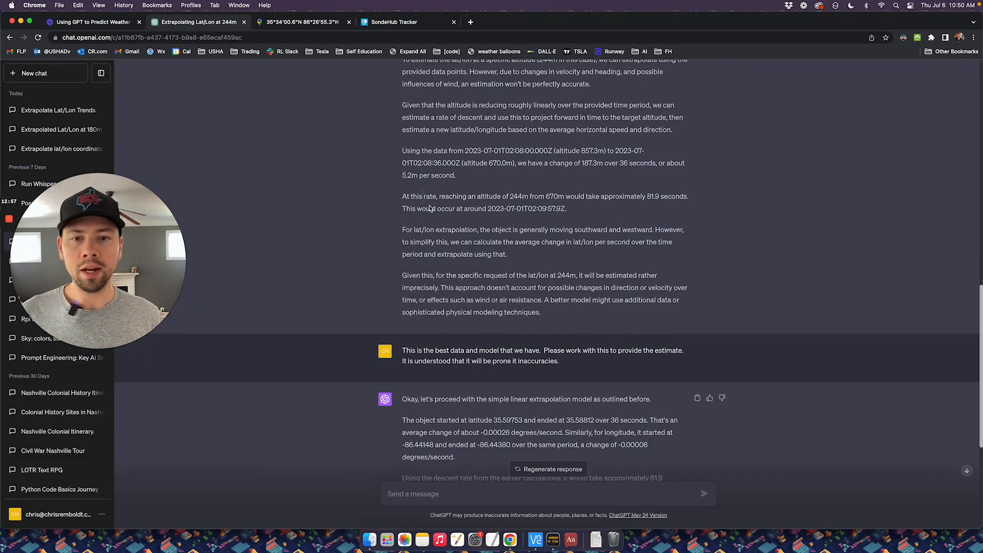
{"action": "left_click_drag", "start_coordinate": [431, 196], "coordinate": [487, 271]}
{"action": "left_click", "coordinate": [487, 272]}
{"action": "scroll", "coordinate": [487, 256], "scroll_direction": "down", "scroll_amount": 4}
{"action": "scroll", "coordinate": [487, 230], "scroll_direction": "down", "scroll_amount": 1}
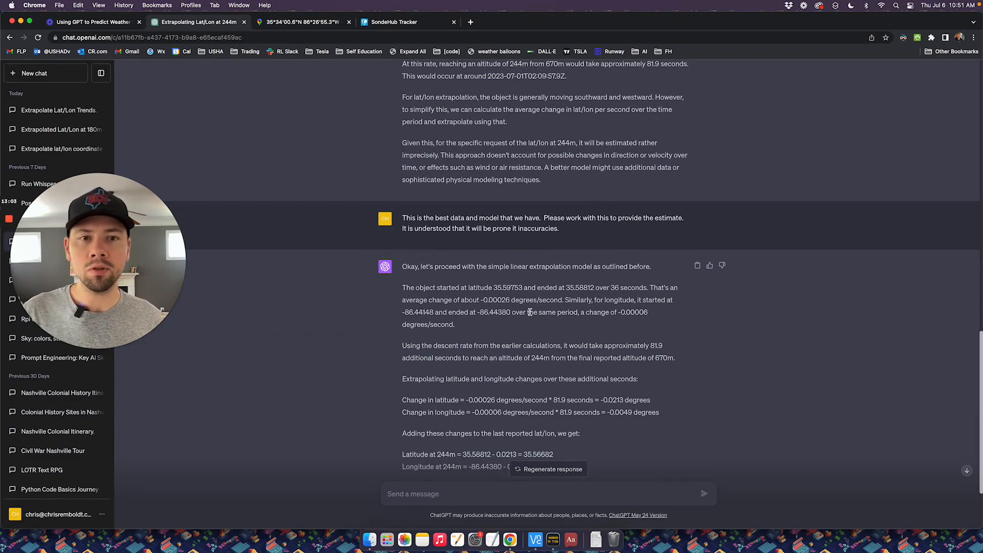
Step: Read the follow-up prompt telling GPT-4 to provide the estimate with the available data and model despite inaccuracies
{"action": "scroll", "coordinate": [530, 312], "scroll_direction": "down", "scroll_amount": 3}
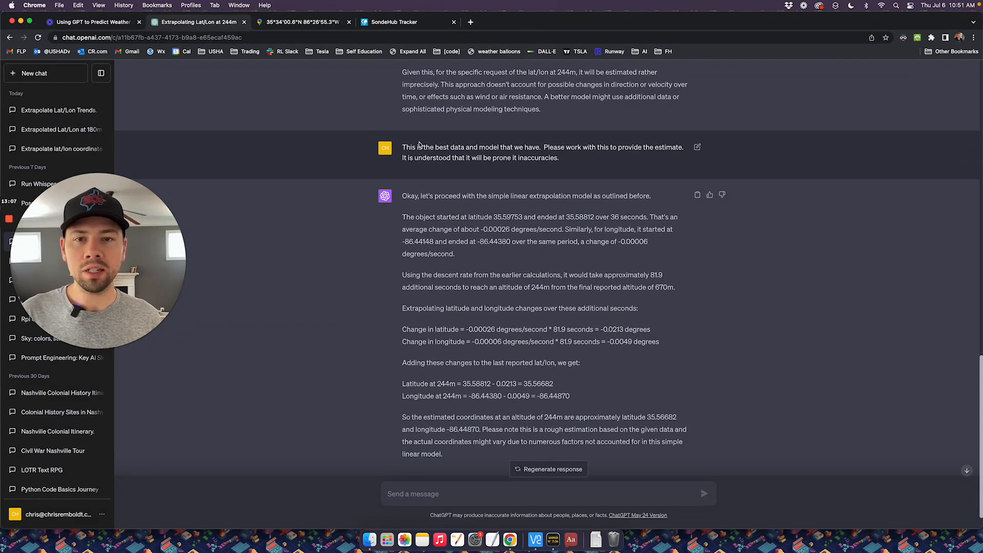
{"action": "left_click_drag", "start_coordinate": [405, 145], "coordinate": [569, 164]}
{"action": "left_click", "coordinate": [615, 161]}
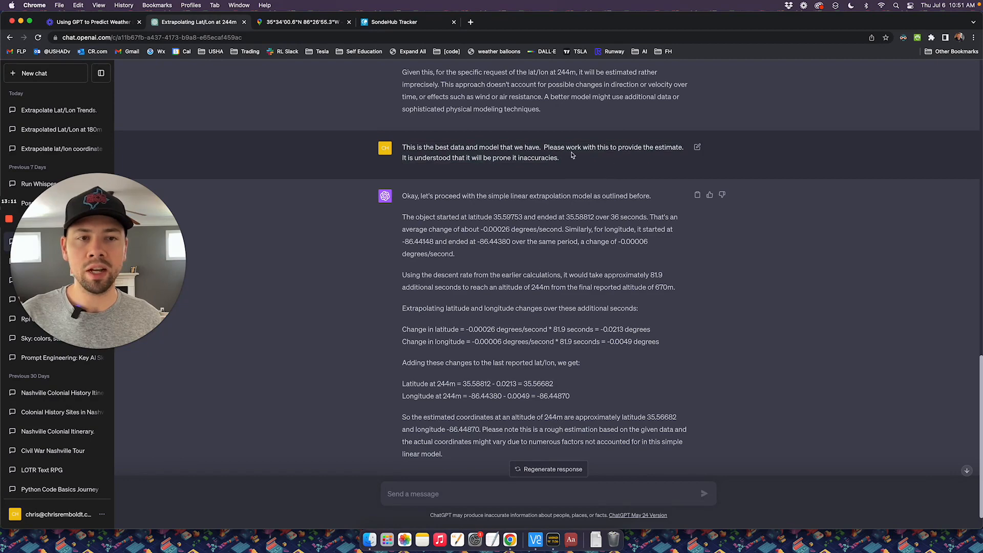
{"action": "left_click_drag", "start_coordinate": [577, 169], "coordinate": [414, 139]}
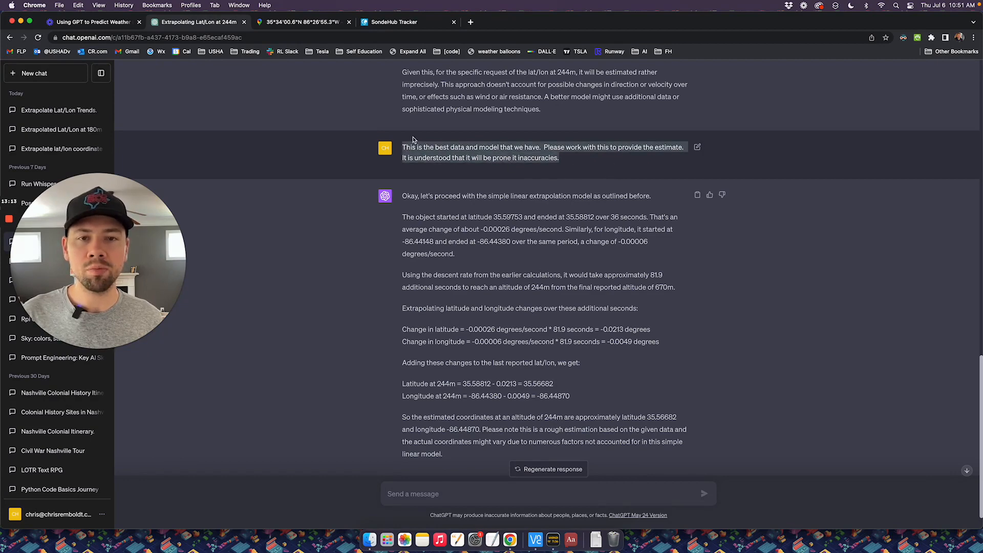
Step: Go back over GPT-4's full first response, from the dataset description to the closing remarks on better models
{"action": "scroll", "coordinate": [413, 139], "scroll_direction": "up", "scroll_amount": 4}
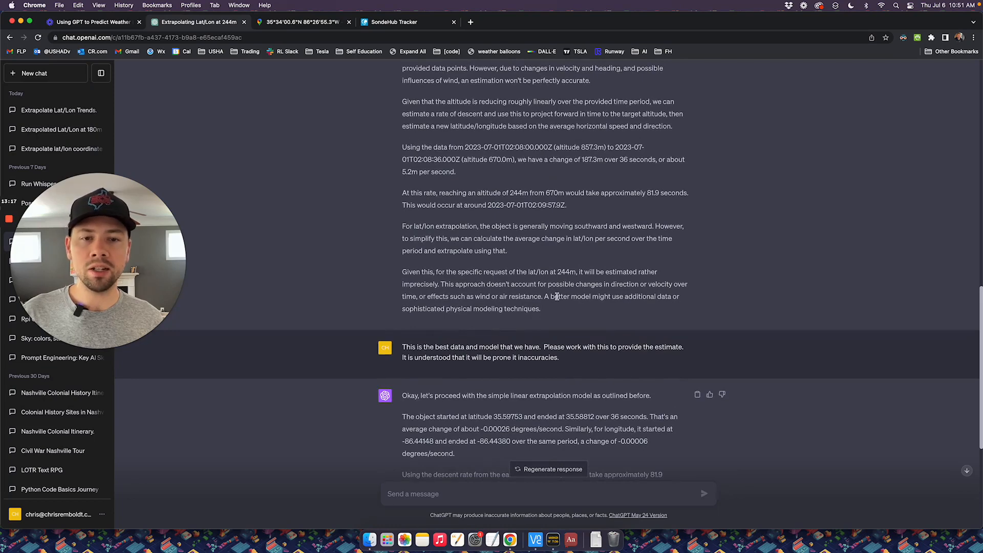
{"action": "left_click_drag", "start_coordinate": [544, 324], "coordinate": [399, 100]}
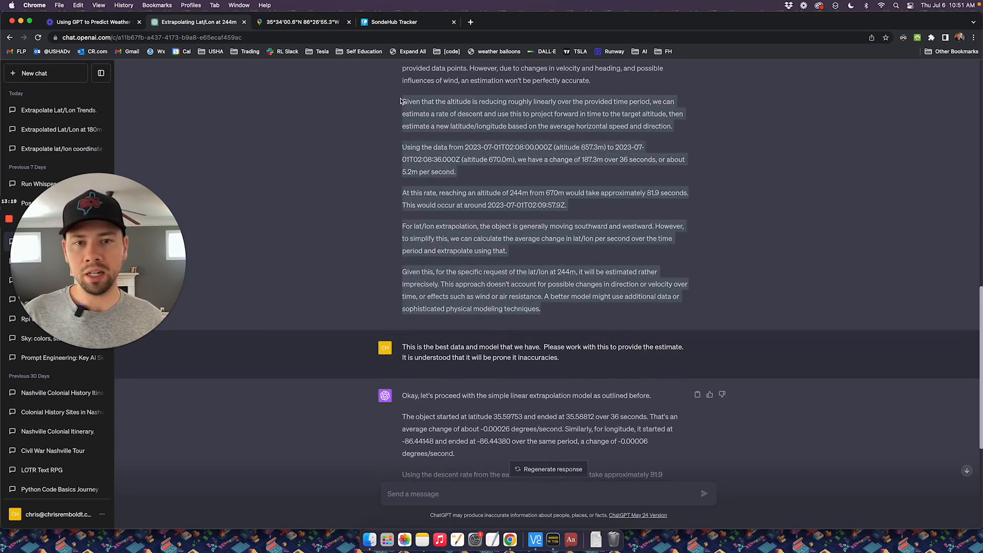
{"action": "left_click", "coordinate": [400, 101]}
{"action": "scroll", "coordinate": [409, 113], "scroll_direction": "up", "scroll_amount": 3}
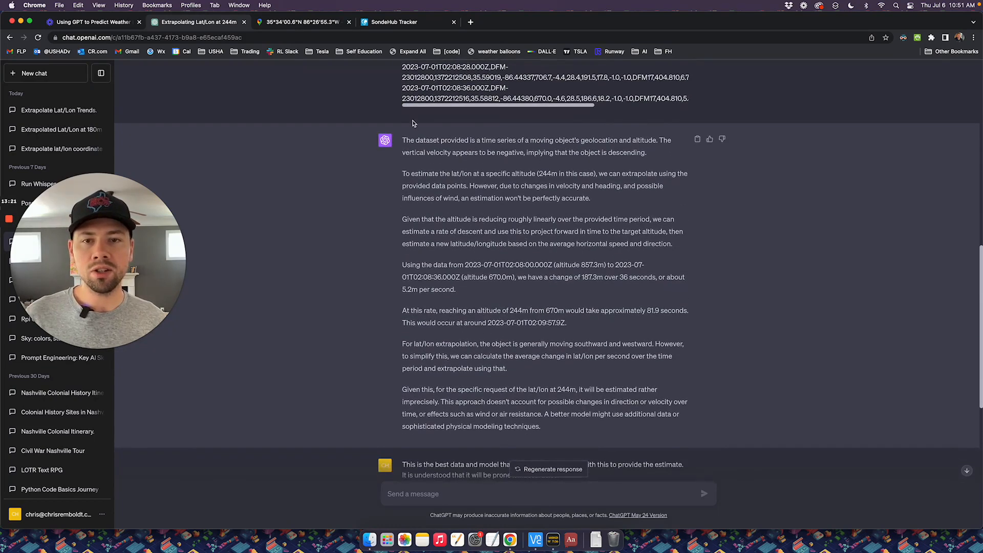
{"action": "left_click_drag", "start_coordinate": [403, 137], "coordinate": [545, 353]}
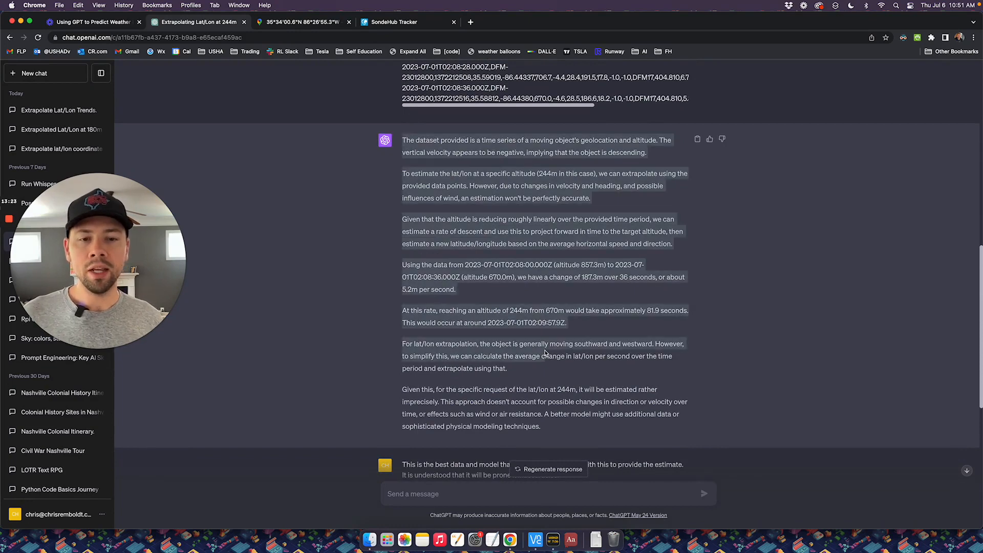
{"action": "left_click", "coordinate": [546, 353]}
Step: Read GPT-4's second response, from the linear extrapolation calculations through the closing rough-estimation note
{"action": "scroll", "coordinate": [547, 433], "scroll_direction": "down", "scroll_amount": 6}
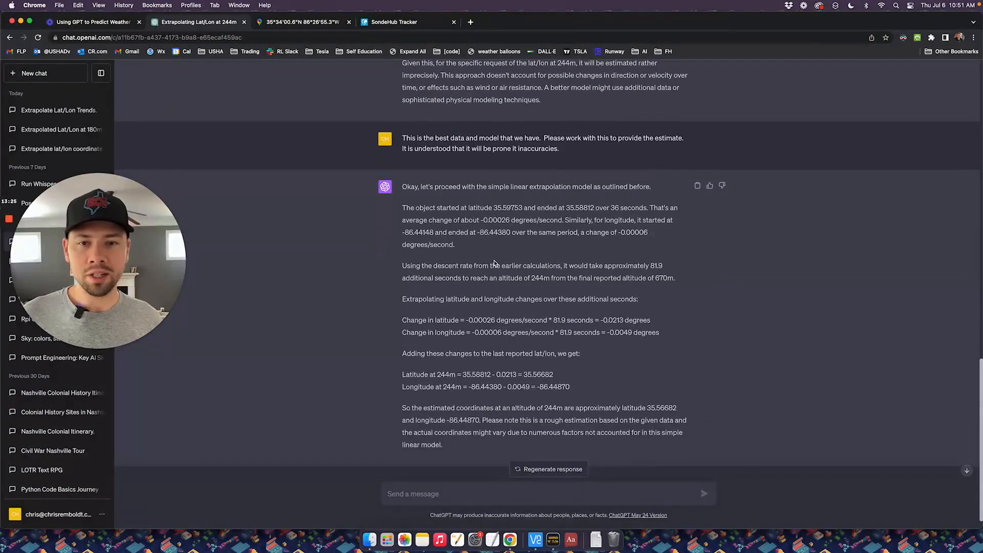
{"action": "scroll", "coordinate": [494, 262], "scroll_direction": "down", "scroll_amount": 1}
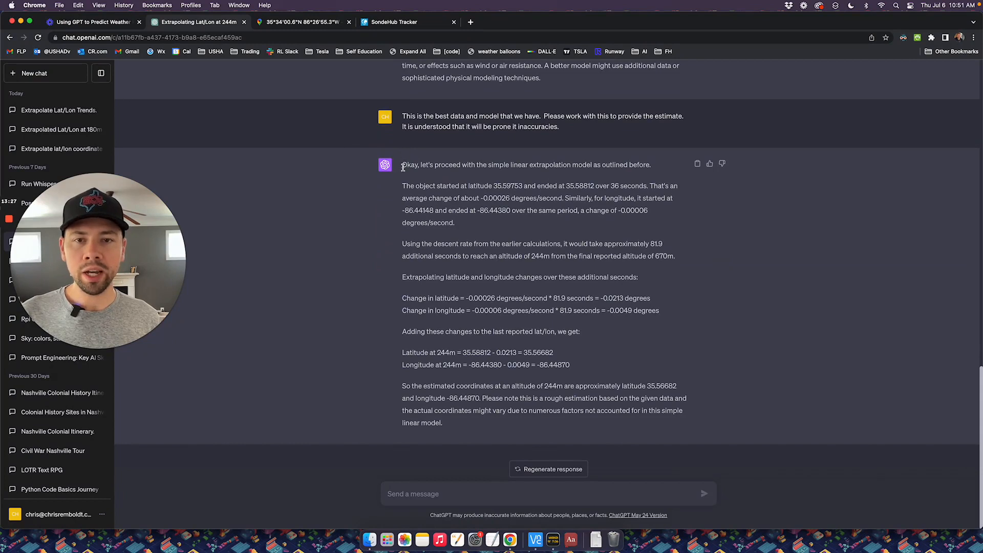
{"action": "left_click_drag", "start_coordinate": [403, 165], "coordinate": [635, 415]}
{"action": "left_click", "coordinate": [634, 433]}
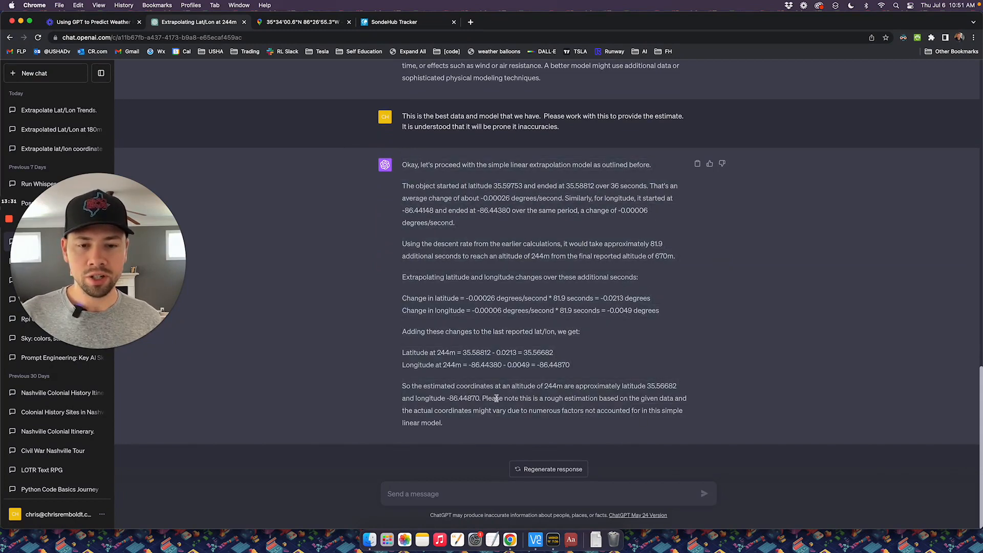
{"action": "left_click_drag", "start_coordinate": [486, 398], "coordinate": [673, 426]}
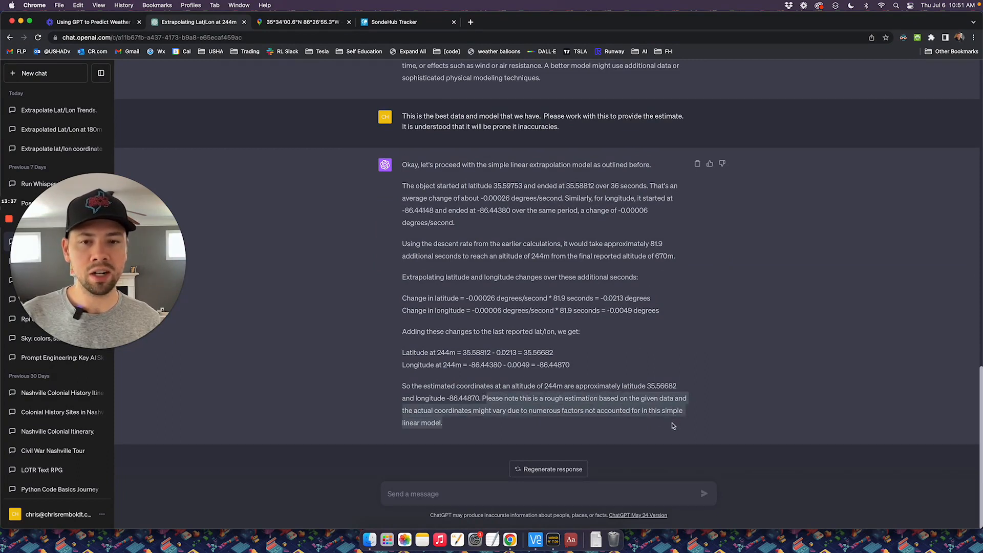
{"action": "left_click", "coordinate": [526, 394]}
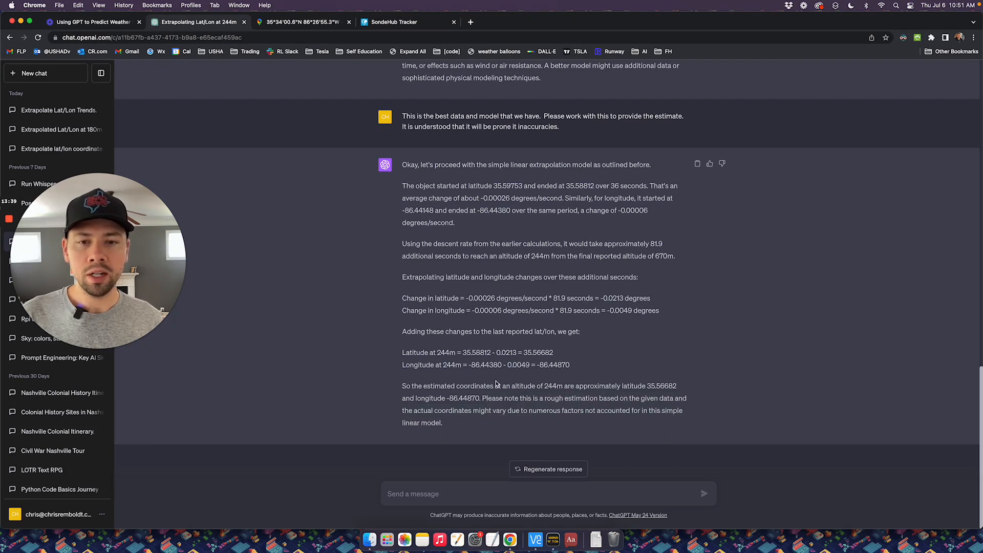
Step: Examine the equations giving the latitude and longitude at 244m in the second response
{"action": "left_click_drag", "start_coordinate": [524, 353], "coordinate": [570, 366]}
{"action": "left_click", "coordinate": [574, 367]}
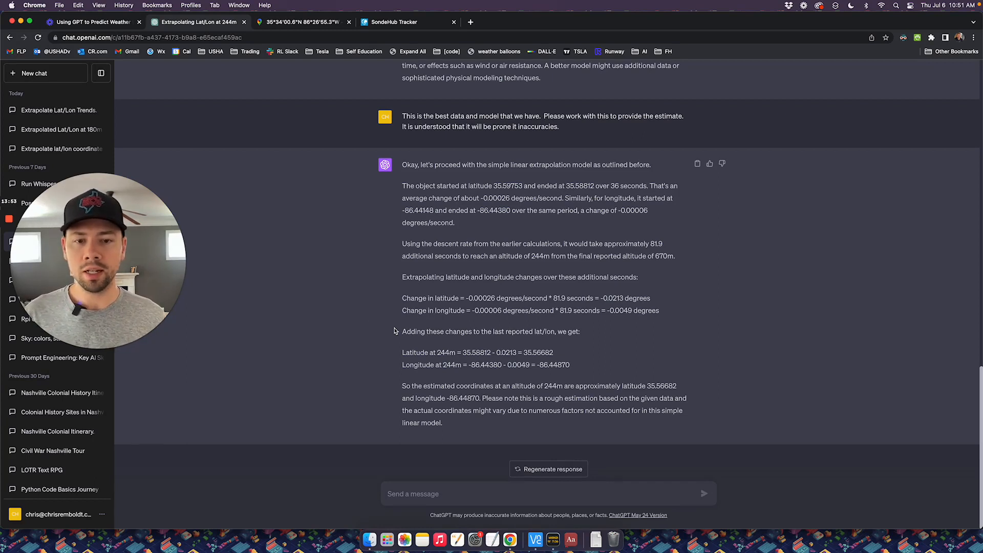
{"action": "mouse_move", "coordinate": [12, 222]}
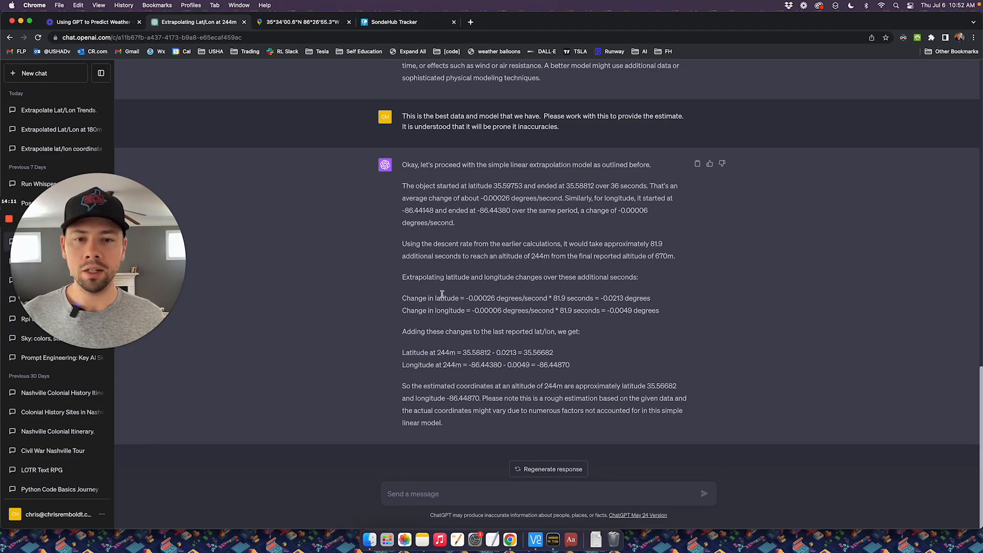
Step: Look over the original 244m prompt and its pasted sonde data again, then return to the end of the conversation
{"action": "scroll", "coordinate": [500, 307], "scroll_direction": "up", "scroll_amount": 15}
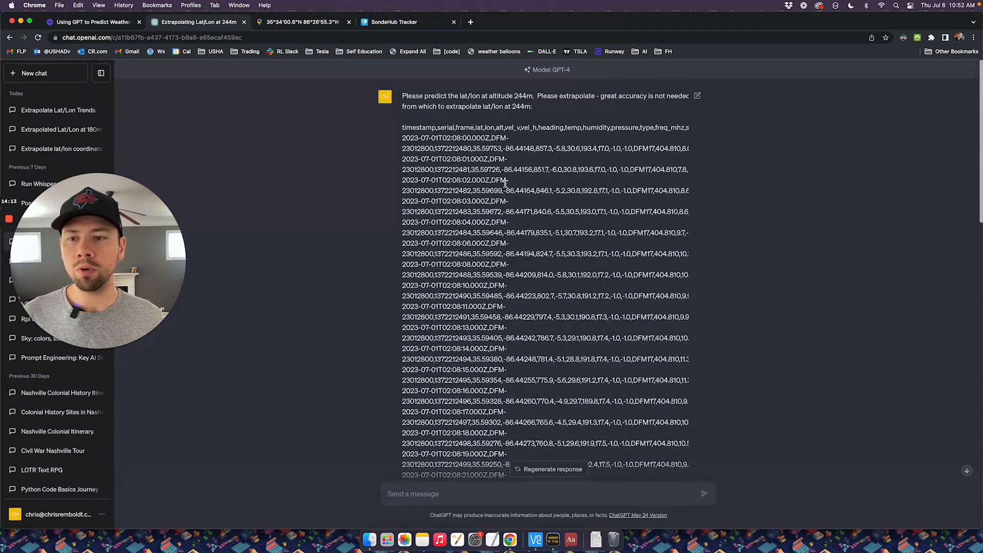
{"action": "scroll", "coordinate": [505, 183], "scroll_direction": "right", "scroll_amount": 2}
{"action": "scroll", "coordinate": [505, 183], "scroll_direction": "left", "scroll_amount": 2}
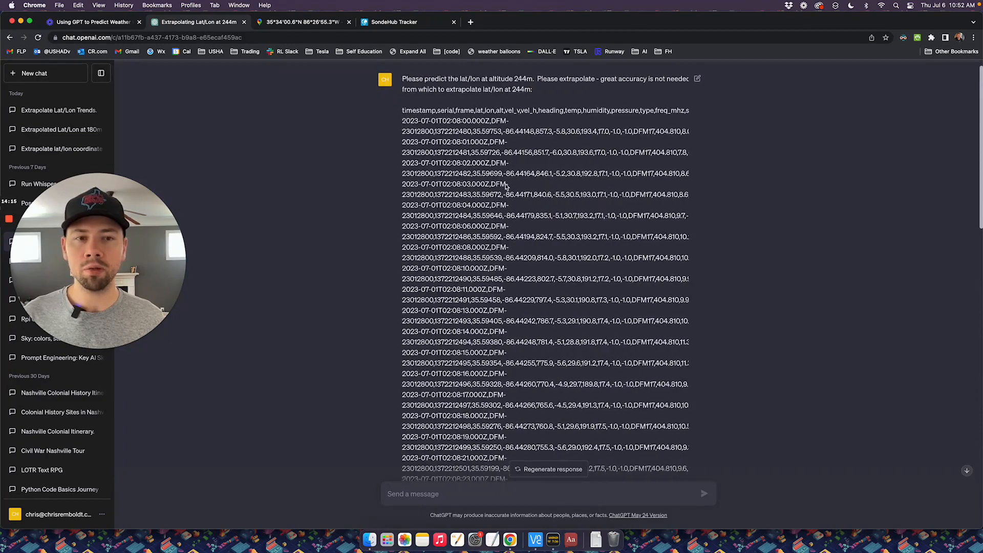
{"action": "scroll", "coordinate": [507, 134], "scroll_direction": "down", "scroll_amount": 10}
{"action": "scroll", "coordinate": [507, 134], "scroll_direction": "down", "scroll_amount": 3}
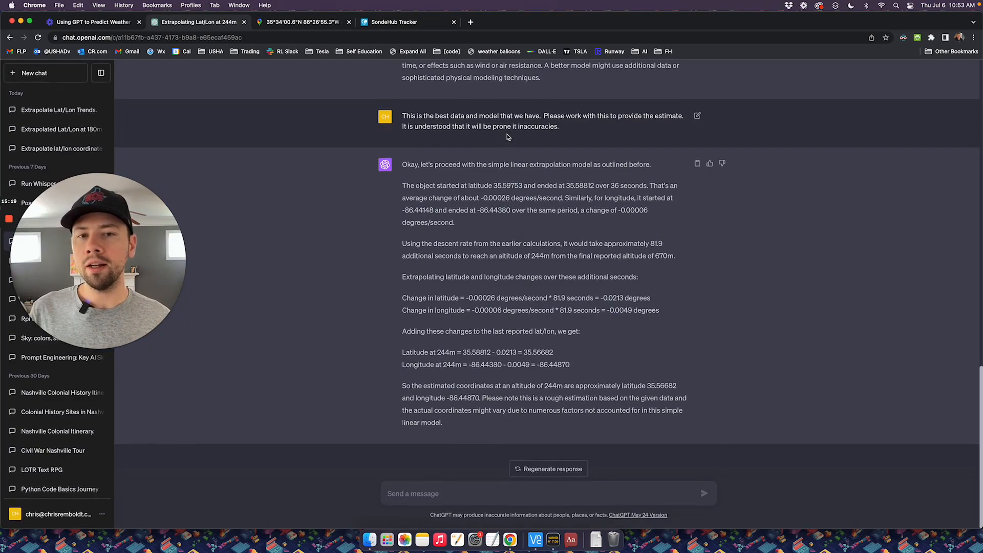
{"action": "scroll", "coordinate": [507, 136], "scroll_direction": "up", "scroll_amount": 20}
{"action": "scroll", "coordinate": [507, 134], "scroll_direction": "down", "scroll_amount": 20}
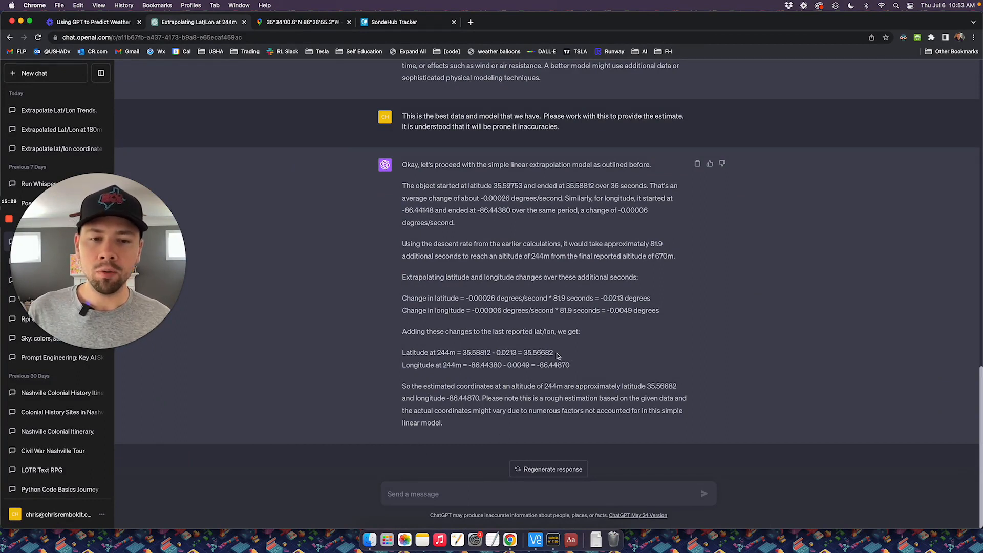
Step: Check the final extrapolated latitude and longitude values, one after the other
{"action": "left_click_drag", "start_coordinate": [557, 354], "coordinate": [489, 352]}
{"action": "left_click", "coordinate": [579, 363]}
{"action": "left_click_drag", "start_coordinate": [580, 362], "coordinate": [539, 364]}
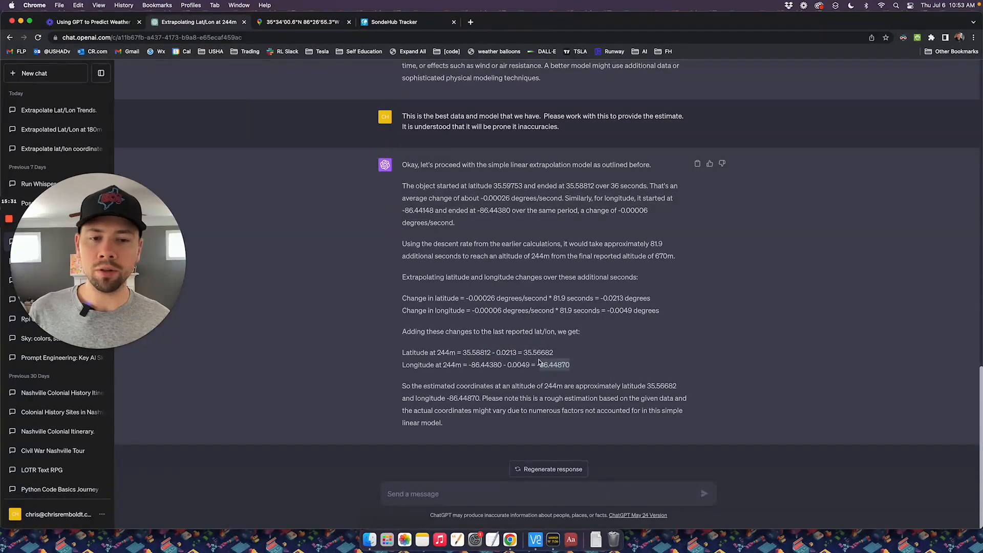
{"action": "left_click", "coordinate": [539, 362]}
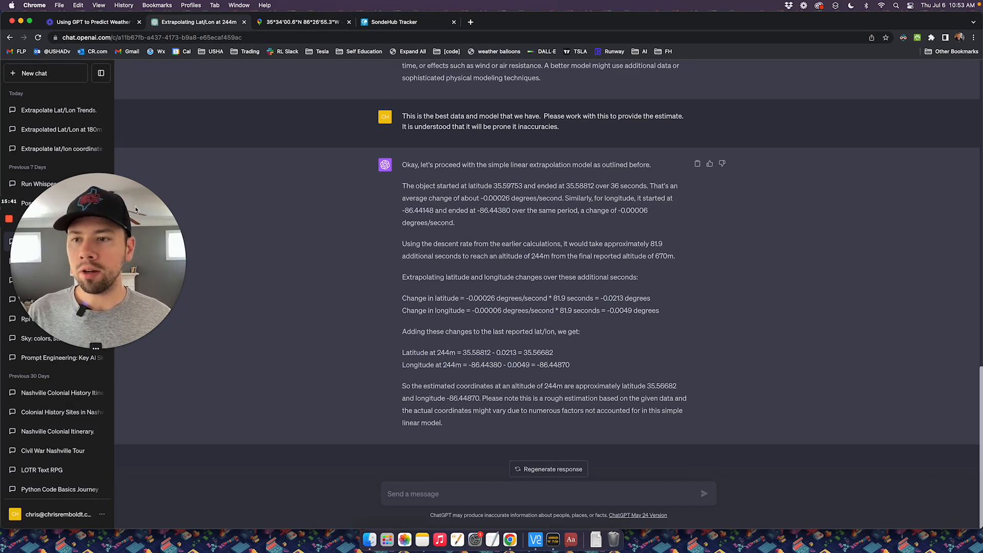
Step: Open the "Run Python Script at Boot" conversation and go to its first message
{"action": "left_click_drag", "start_coordinate": [111, 239], "coordinate": [110, 139]}
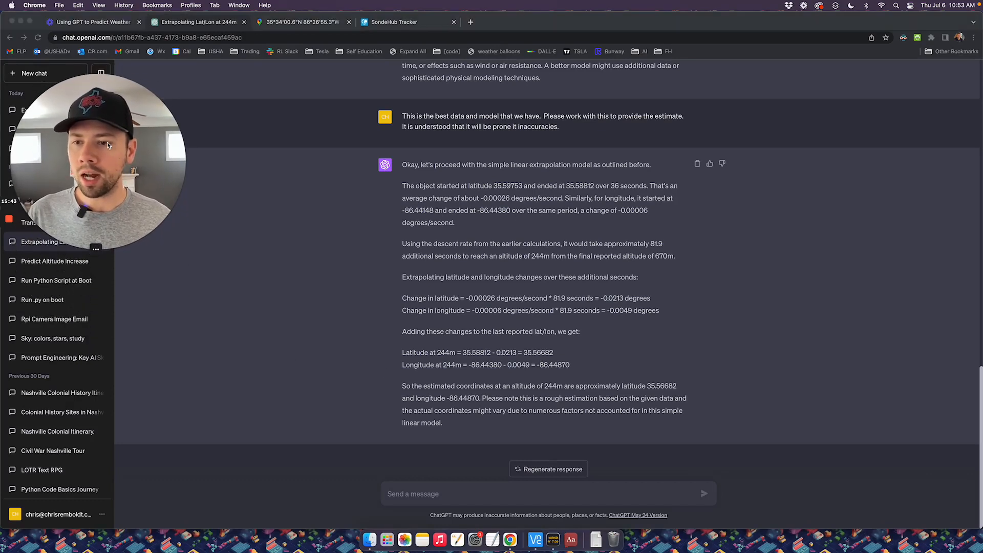
{"action": "left_click", "coordinate": [46, 282]}
{"action": "left_click", "coordinate": [47, 283]}
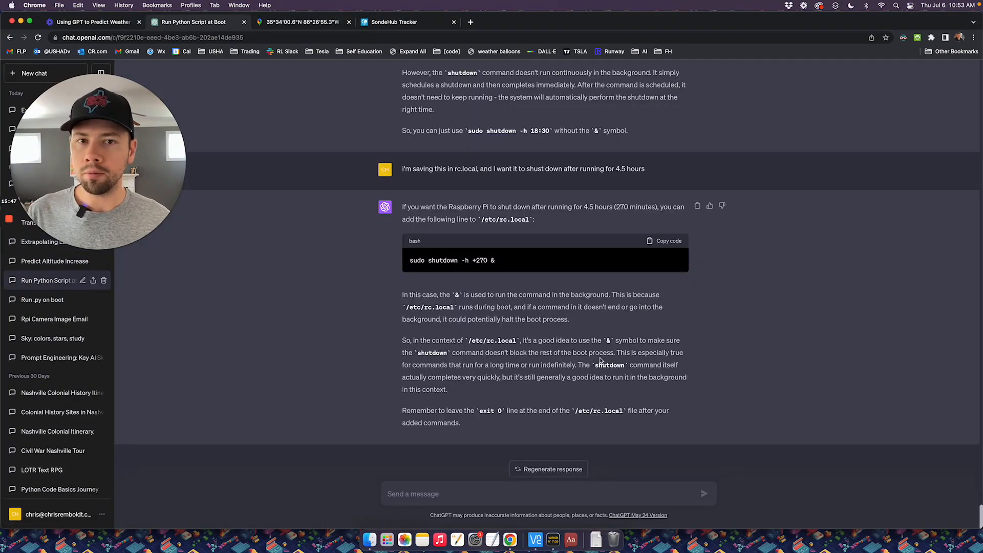
{"action": "scroll", "coordinate": [585, 344], "scroll_direction": "up", "scroll_amount": 5}
{"action": "scroll", "coordinate": [585, 344], "scroll_direction": "up", "scroll_amount": 15}
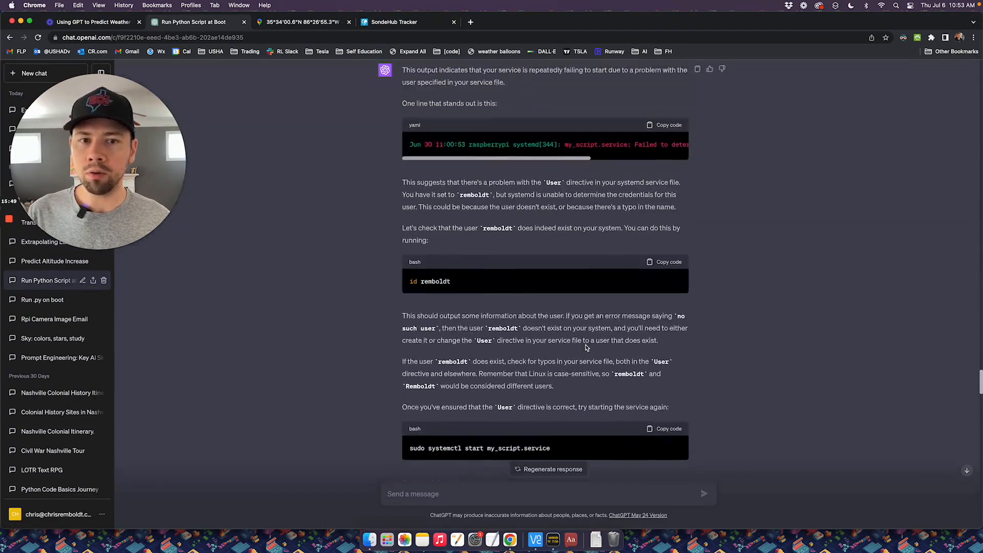
{"action": "scroll", "coordinate": [586, 348], "scroll_direction": "up", "scroll_amount": 20}
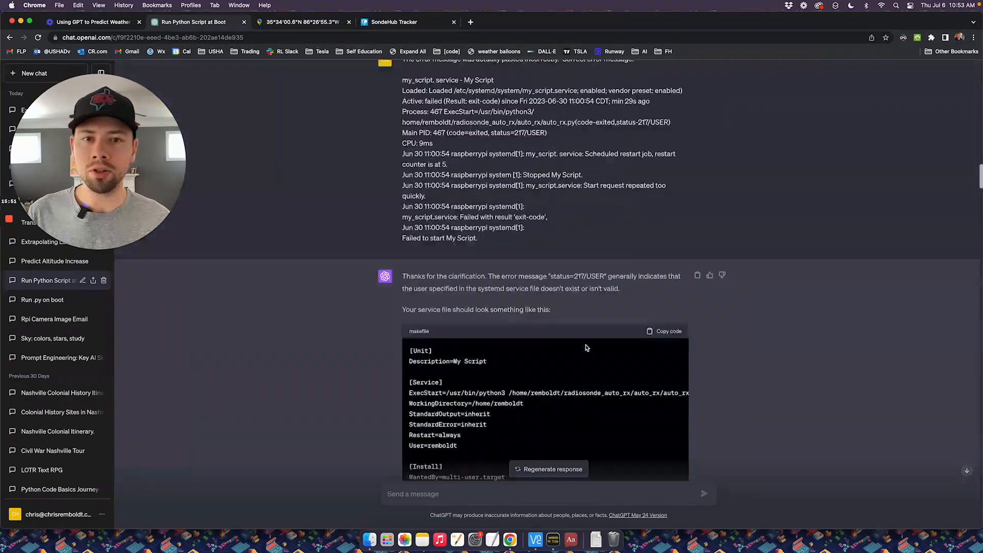
{"action": "scroll", "coordinate": [585, 344], "scroll_direction": "up", "scroll_amount": 7}
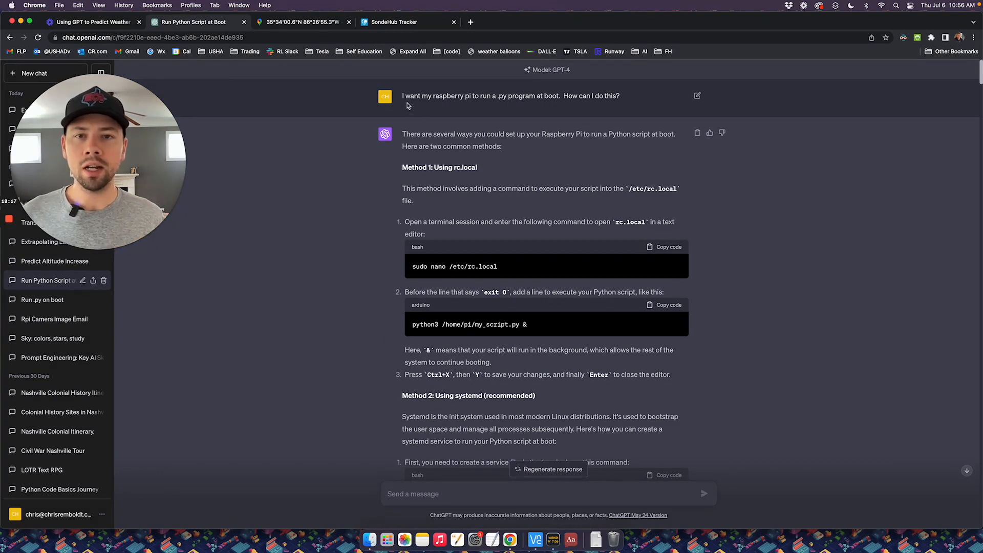
Step: Read the opening Raspberry Pi boot question and GPT-4's rc.local and systemd methods for running a Python script
{"action": "left_click_drag", "start_coordinate": [403, 103], "coordinate": [625, 97]}
{"action": "left_click", "coordinate": [625, 97]}
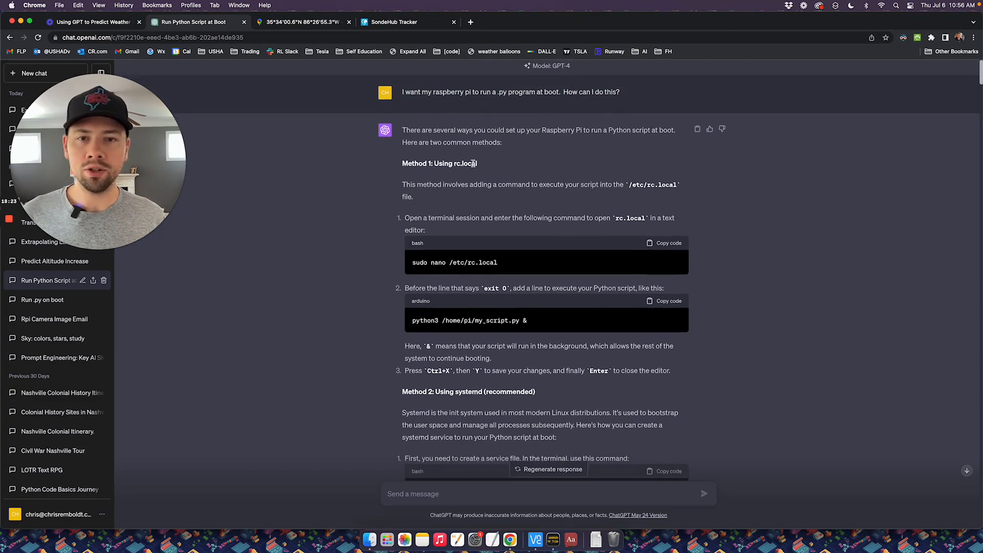
{"action": "scroll", "coordinate": [473, 163], "scroll_direction": "down", "scroll_amount": 10}
{"action": "scroll", "coordinate": [473, 166], "scroll_direction": "down", "scroll_amount": 20}
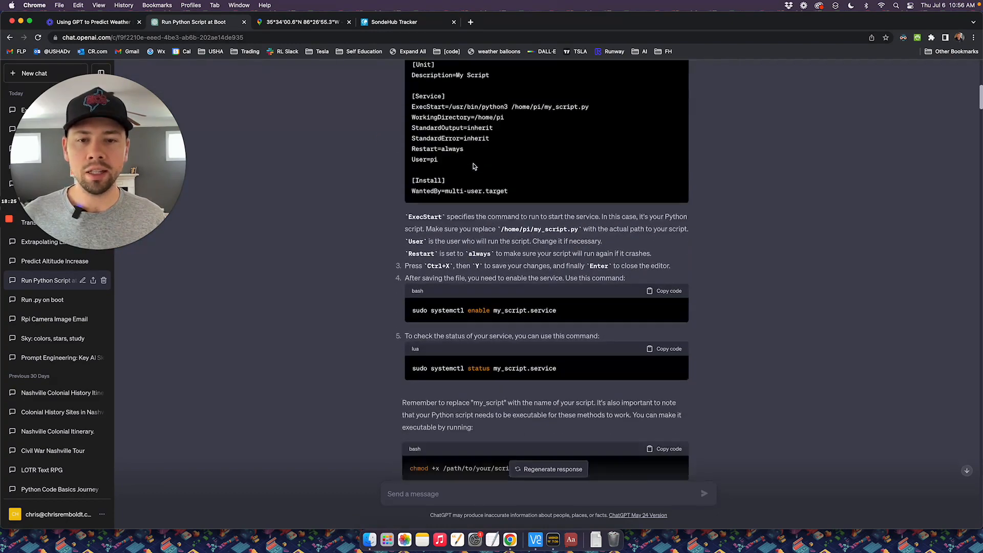
{"action": "scroll", "coordinate": [473, 167], "scroll_direction": "up", "scroll_amount": 12}
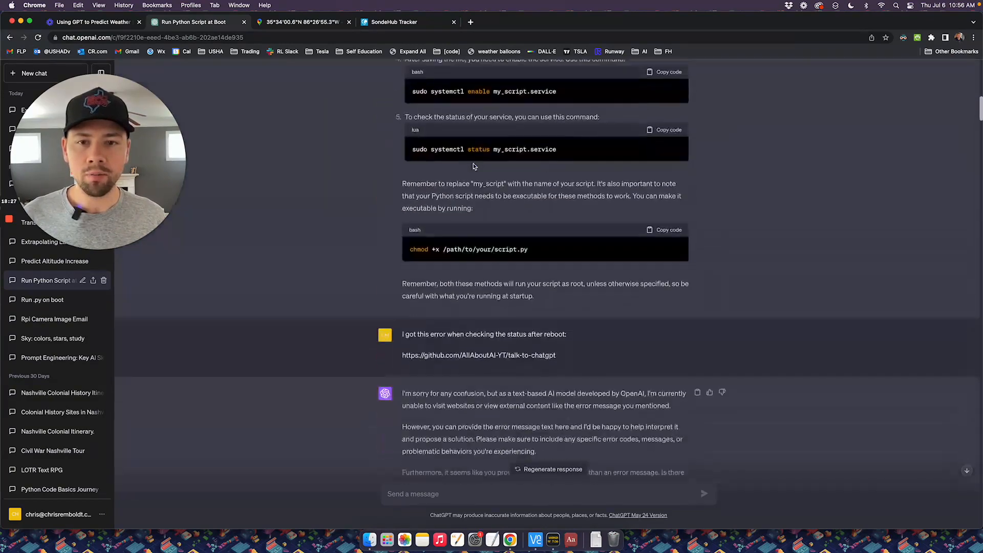
Step: Read the follow-up messages reporting the service status error after reboot, including the pasted my_script.service log
{"action": "scroll", "coordinate": [473, 166], "scroll_direction": "down", "scroll_amount": 5}
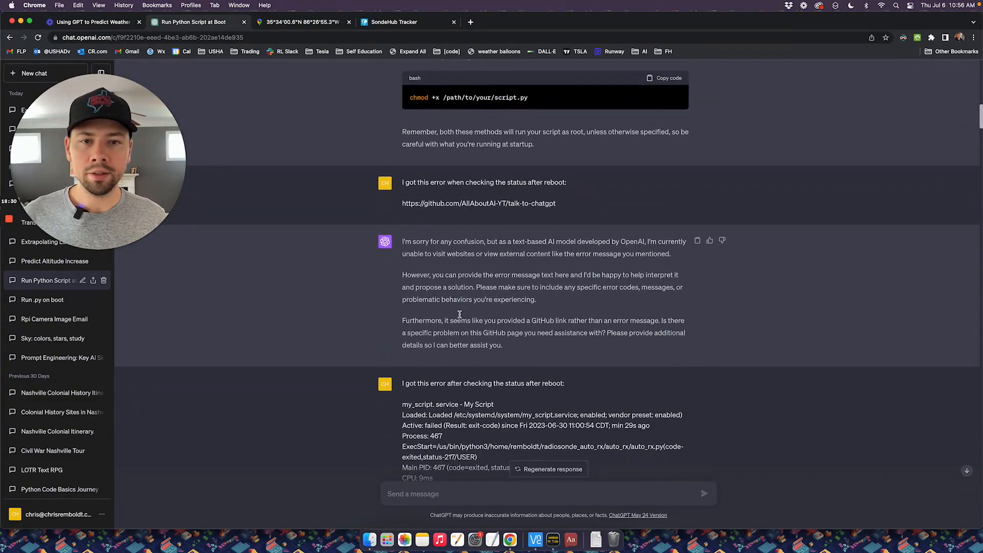
{"action": "scroll", "coordinate": [463, 276], "scroll_direction": "down", "scroll_amount": 8}
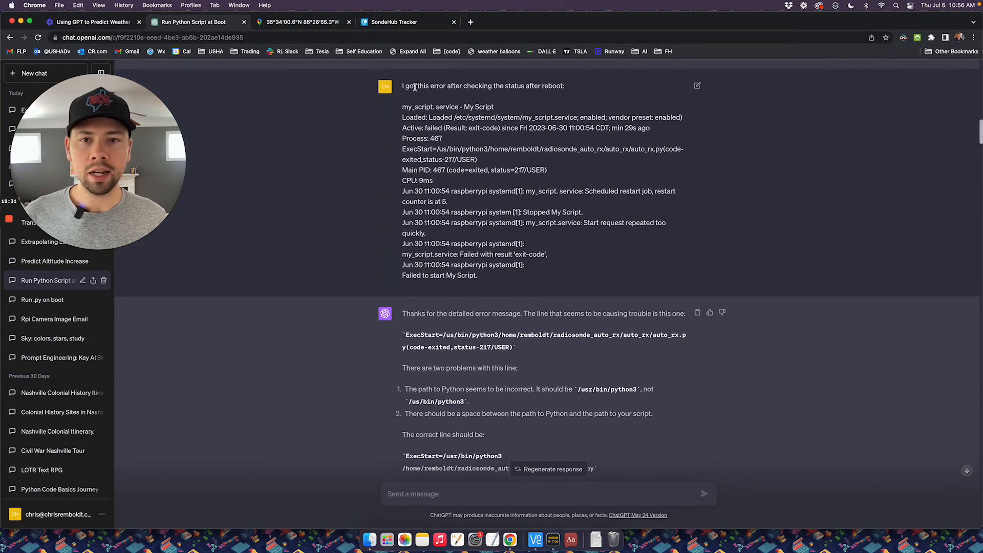
{"action": "left_click_drag", "start_coordinate": [408, 85], "coordinate": [577, 88]}
{"action": "left_click", "coordinate": [578, 88]}
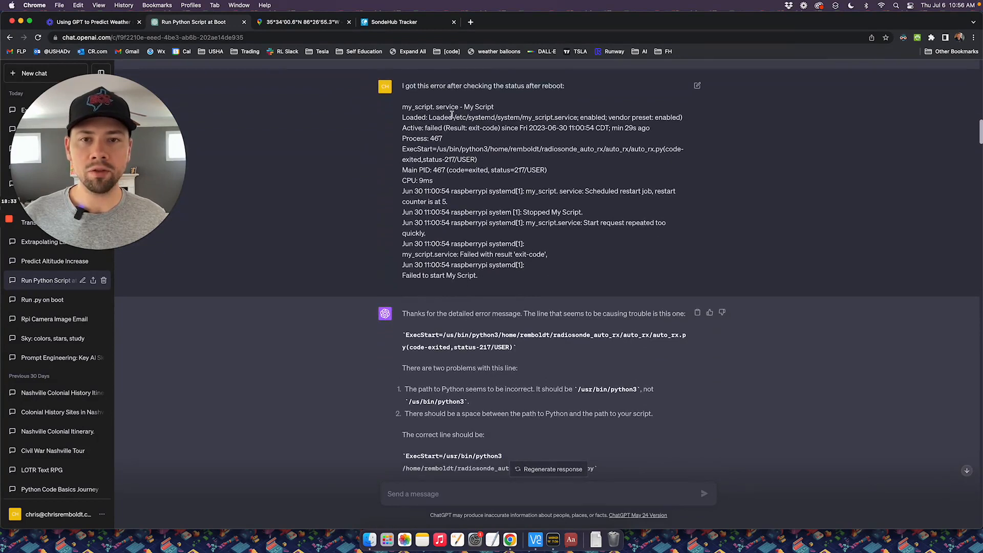
Step: Read the pasted my_script.service error and GPT-4's diagnosis of the faulty ExecStart line
{"action": "mouse_move", "coordinate": [402, 108]}
{"action": "left_mouse_down"}
{"action": "mouse_move", "coordinate": [524, 285]}
{"action": "mouse_move", "coordinate": [425, 222]}
{"action": "mouse_move", "coordinate": [397, 89]}
{"action": "mouse_move", "coordinate": [403, 102]}
{"action": "left_mouse_up"}
{"action": "left_click", "coordinate": [459, 259]}
{"action": "left_click", "coordinate": [420, 148]}
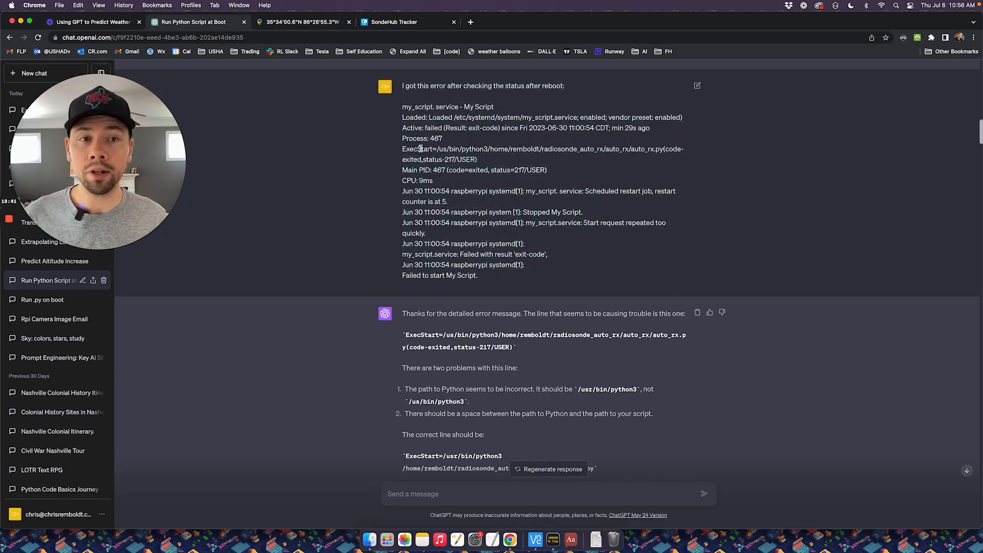
{"action": "scroll", "coordinate": [419, 148], "scroll_direction": "down", "scroll_amount": 3}
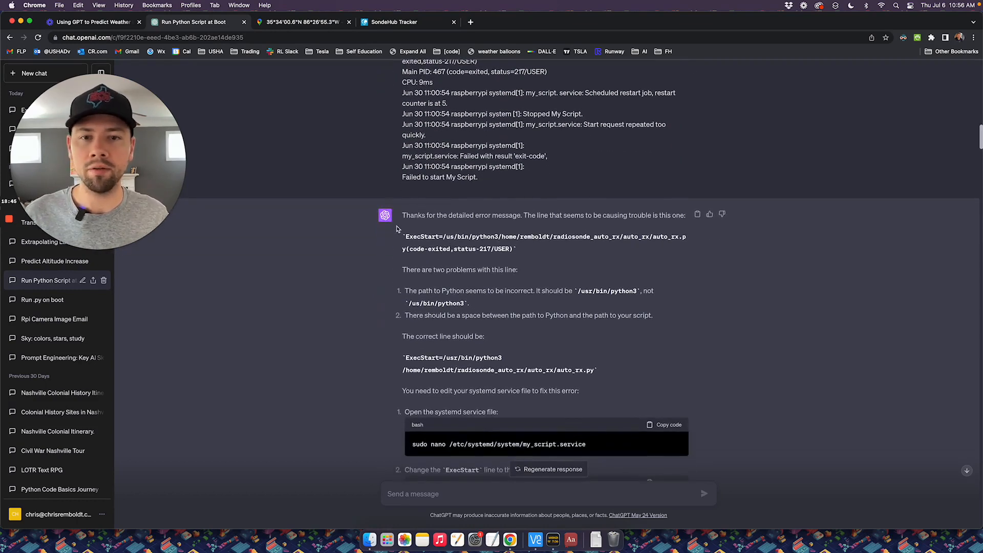
{"action": "left_click_drag", "start_coordinate": [402, 215], "coordinate": [552, 272]}
{"action": "left_click", "coordinate": [546, 266]}
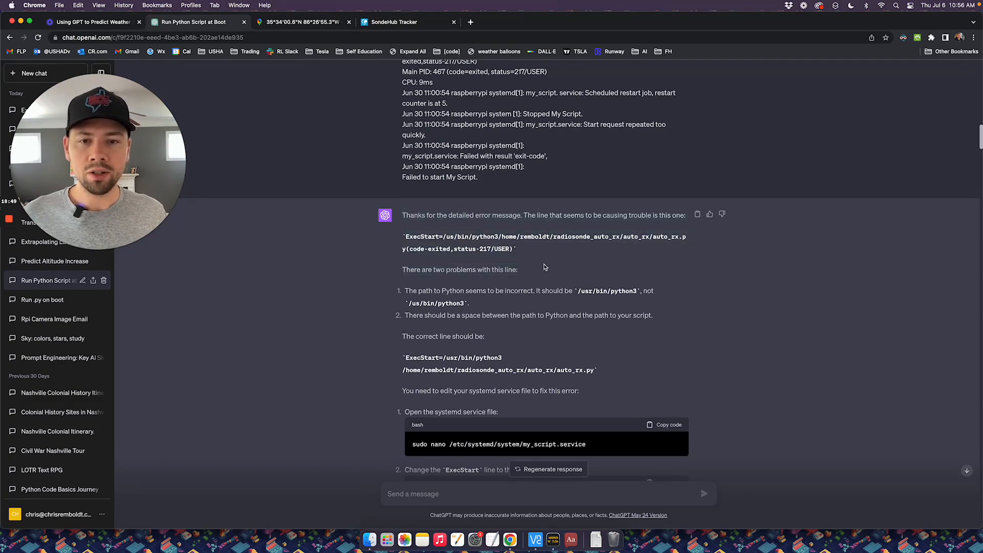
{"action": "left_click_drag", "start_coordinate": [449, 244], "coordinate": [402, 237]}
{"action": "left_click_drag", "start_coordinate": [472, 349], "coordinate": [439, 249]}
{"action": "scroll", "coordinate": [439, 249], "scroll_direction": "down", "scroll_amount": 2}
Step: Review the numbered instructions for correcting the service file, reloading the systemd daemon and restarting my_script.service
{"action": "scroll", "coordinate": [439, 249], "scroll_direction": "down", "scroll_amount": 8}
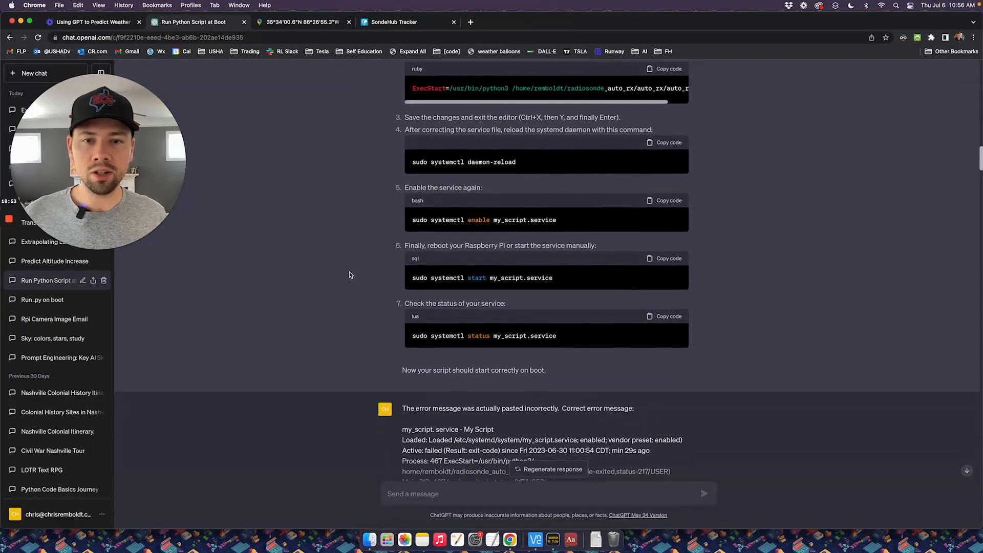
{"action": "scroll", "coordinate": [394, 172], "scroll_direction": "up", "scroll_amount": 3}
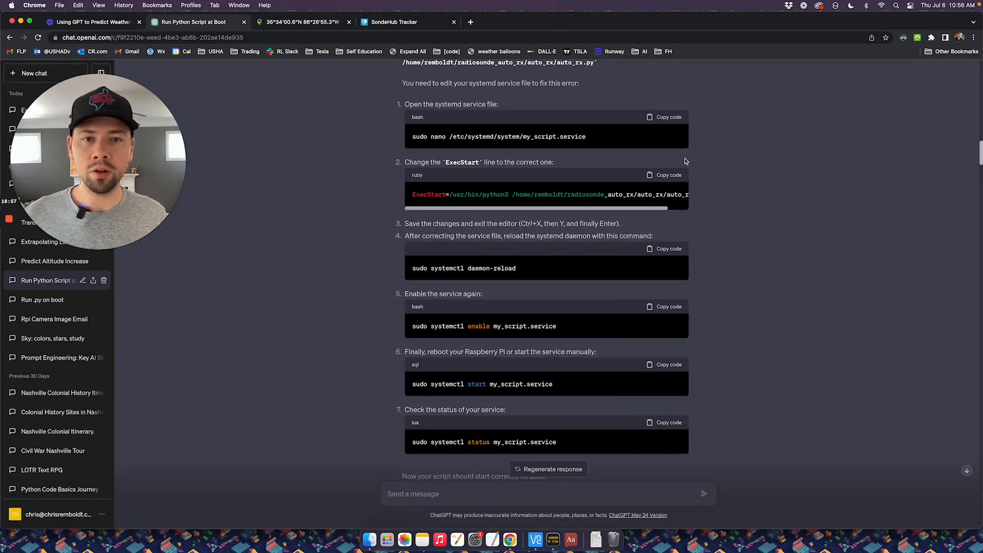
{"action": "scroll", "coordinate": [505, 264], "scroll_direction": "down", "scroll_amount": 3}
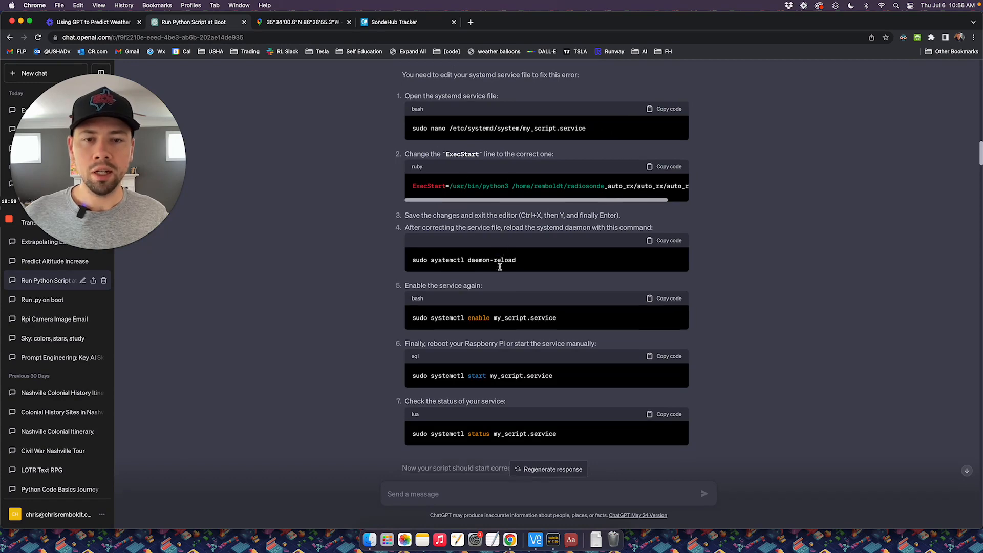
Step: Read the corrected error message and GPT-4's reply with the sample service file and the check for the specified user
{"action": "scroll", "coordinate": [459, 344], "scroll_direction": "down", "scroll_amount": 5}
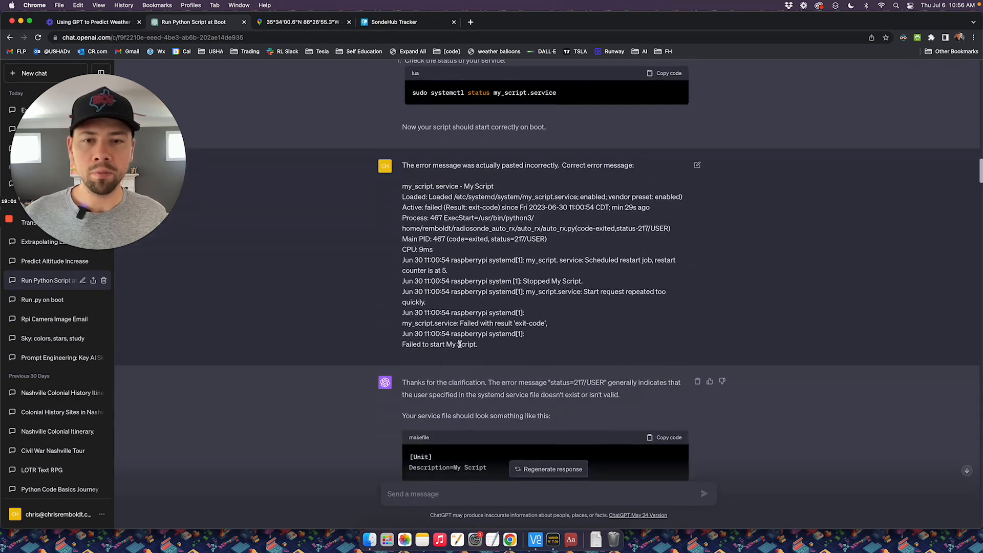
{"action": "left_click_drag", "start_coordinate": [415, 165], "coordinate": [606, 207]}
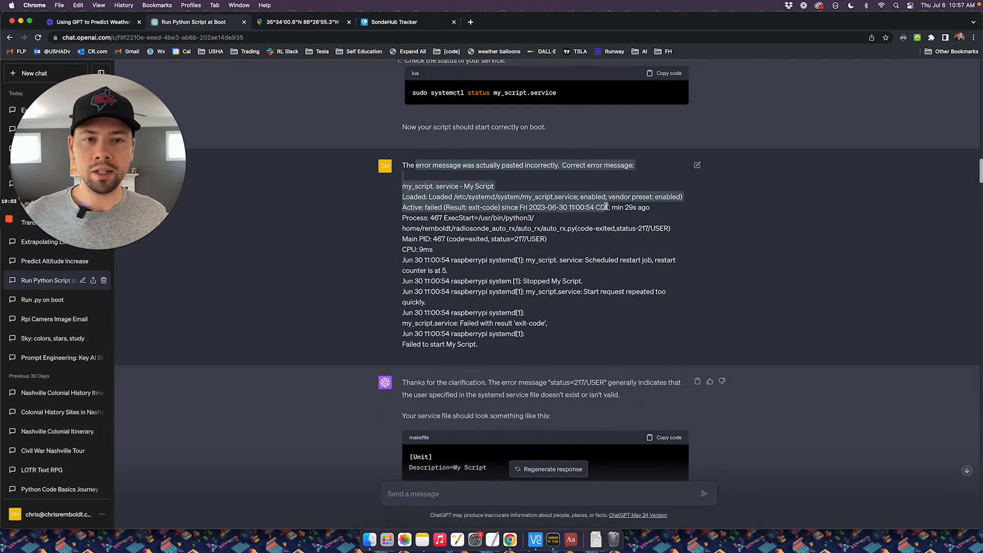
{"action": "left_click", "coordinate": [605, 206]}
{"action": "scroll", "coordinate": [547, 305], "scroll_direction": "down", "scroll_amount": 6}
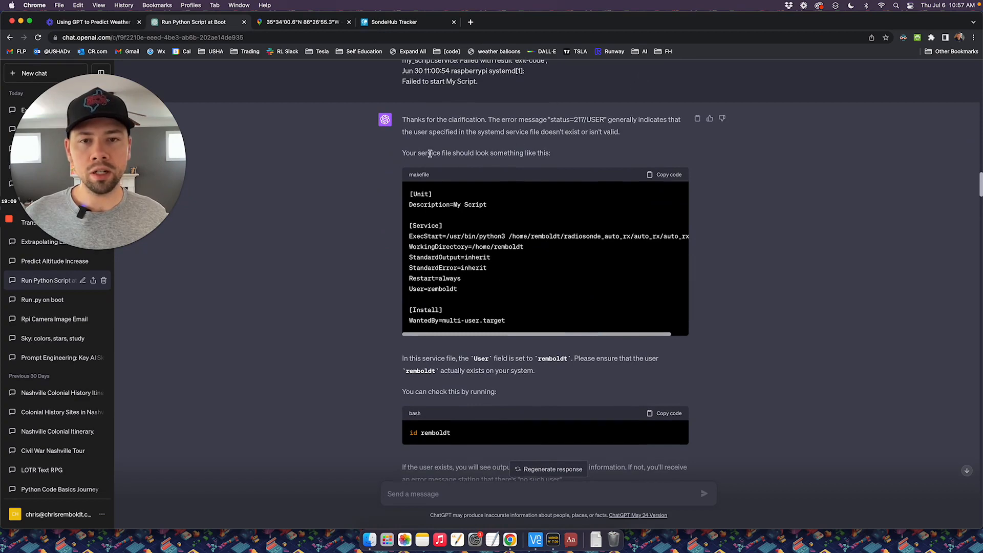
{"action": "left_click_drag", "start_coordinate": [411, 154], "coordinate": [555, 153]}
{"action": "left_click", "coordinate": [453, 388]}
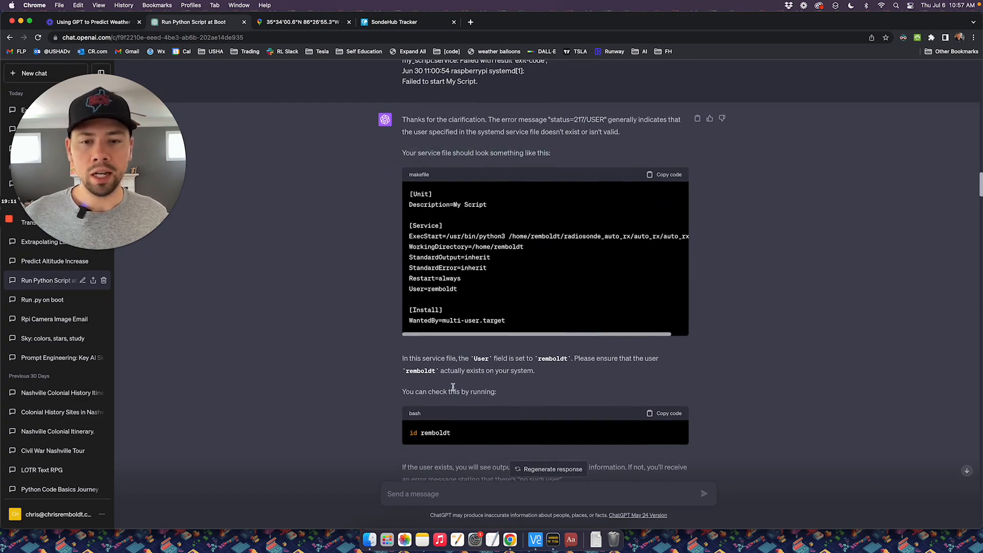
{"action": "scroll", "coordinate": [453, 388], "scroll_direction": "down", "scroll_amount": 2}
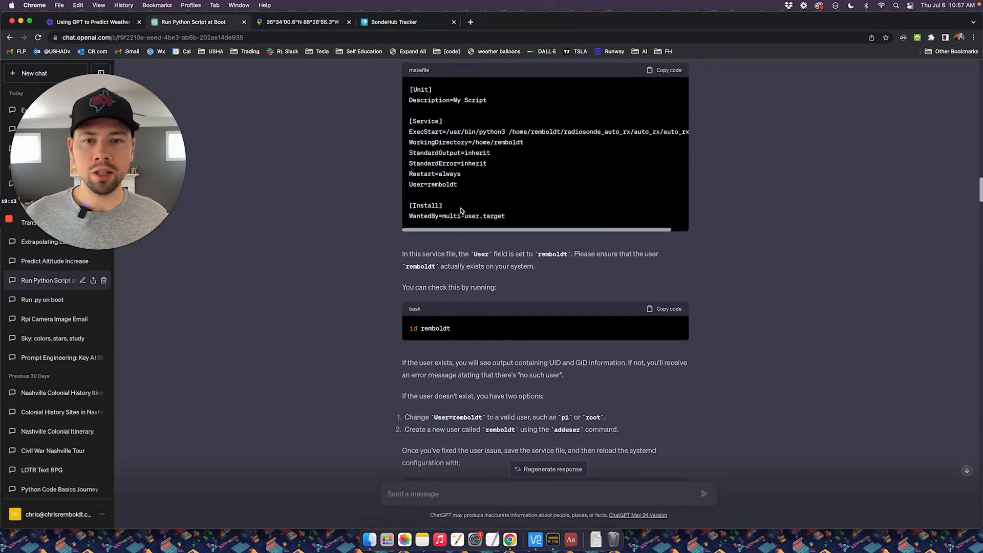
Step: Read the question about the command to edit the service file and GPT-4's answer using nano
{"action": "scroll", "coordinate": [444, 241], "scroll_direction": "down", "scroll_amount": 10}
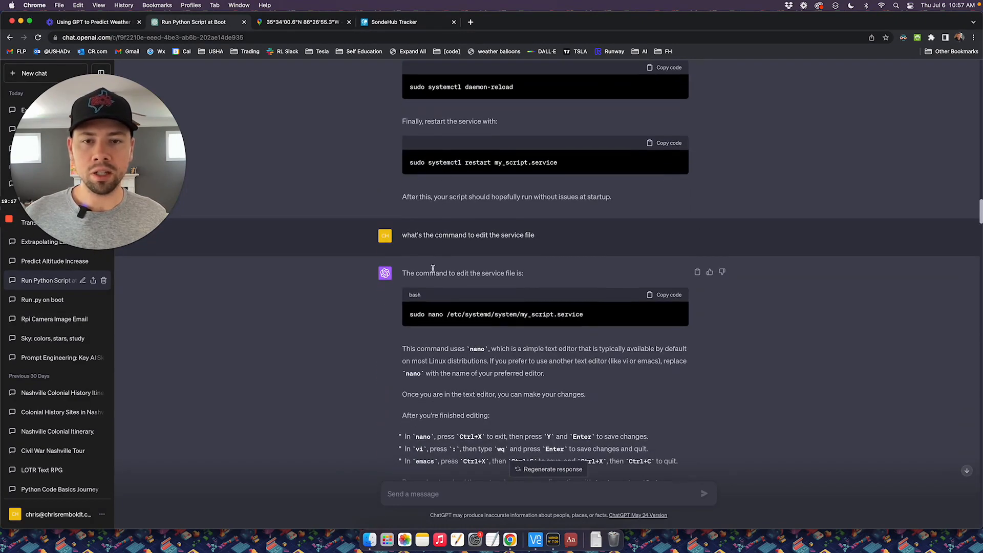
{"action": "left_click_drag", "start_coordinate": [405, 240], "coordinate": [543, 245]}
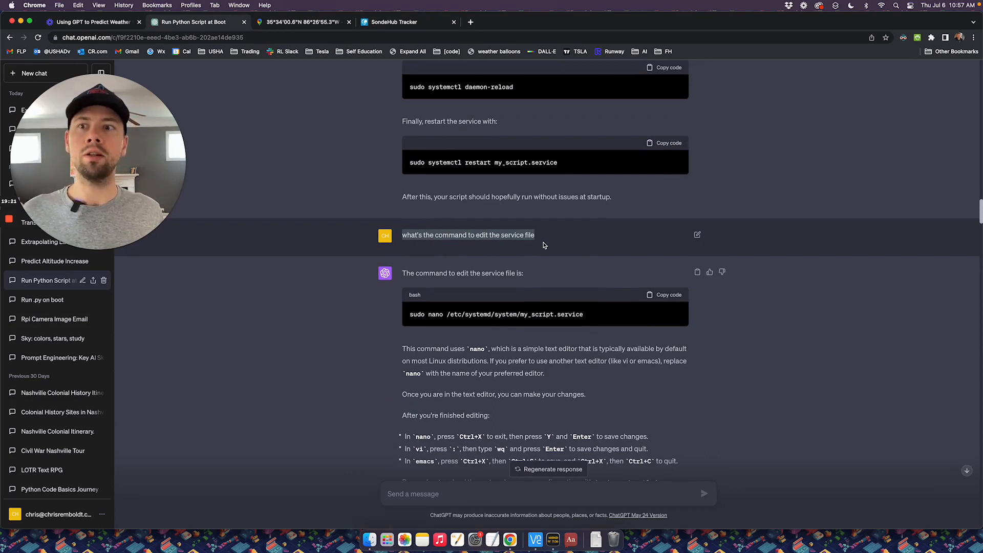
{"action": "left_click_drag", "start_coordinate": [403, 274], "coordinate": [539, 278]}
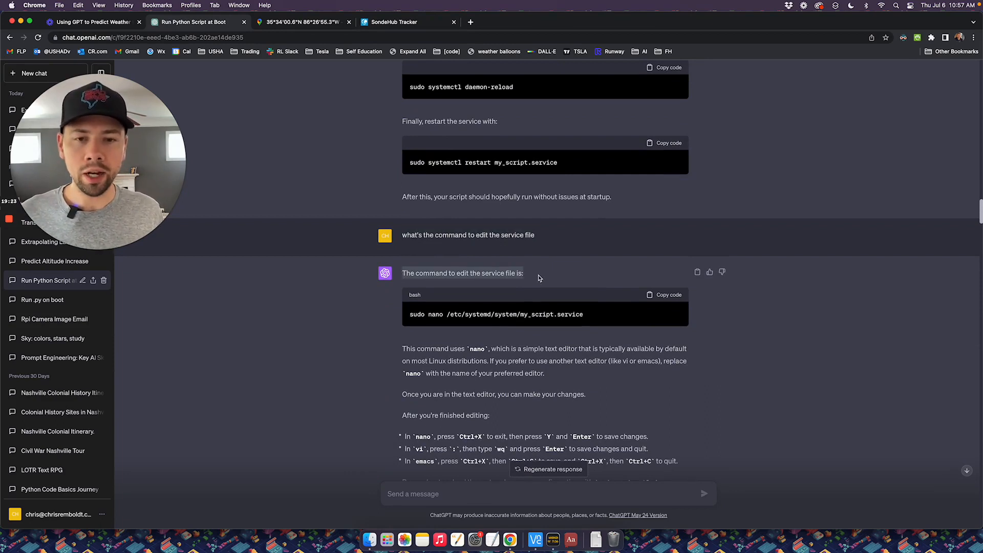
{"action": "left_click", "coordinate": [520, 285]}
{"action": "scroll", "coordinate": [507, 326], "scroll_direction": "down", "scroll_amount": 3}
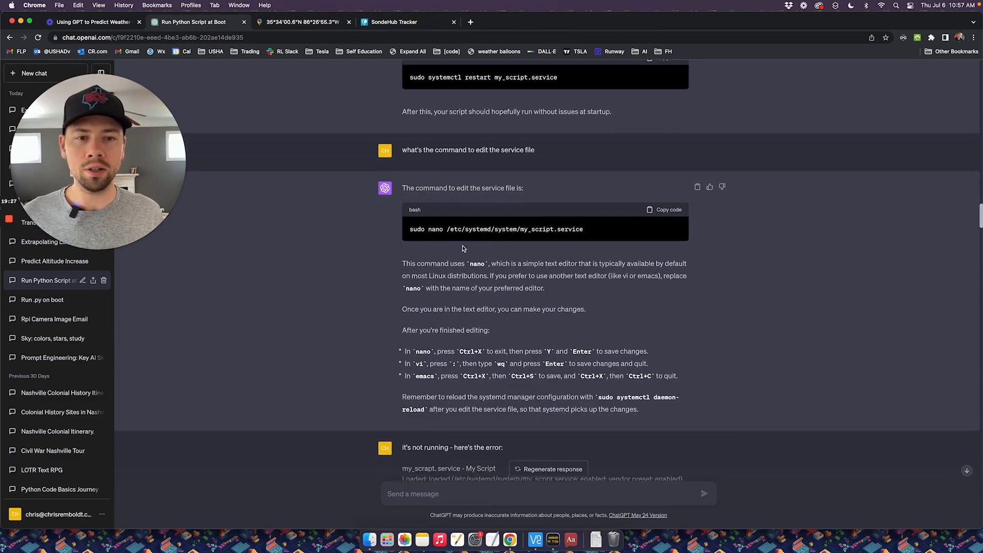
Step: Examine the "it's not running" follow-up message and its pasted service error log
{"action": "scroll", "coordinate": [469, 342], "scroll_direction": "down", "scroll_amount": 5}
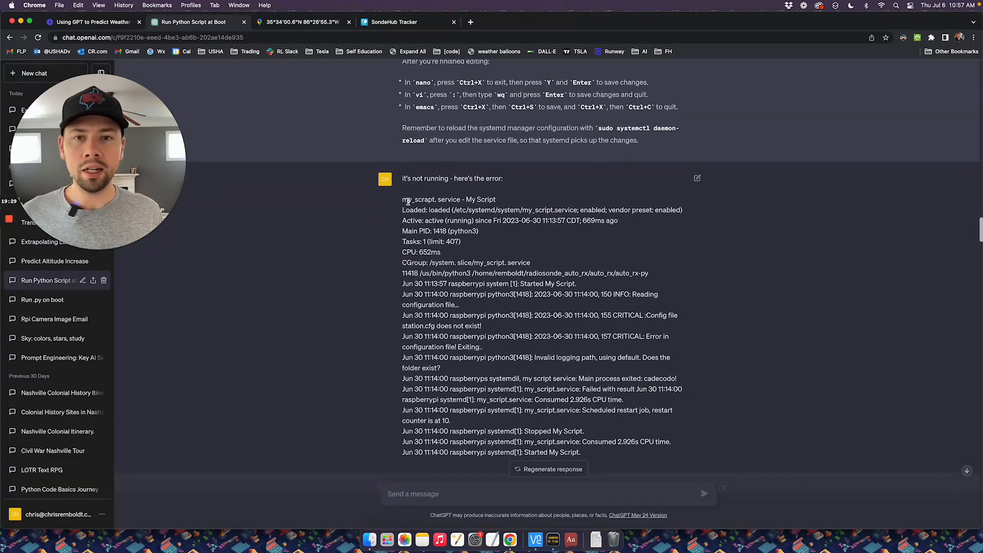
{"action": "left_click_drag", "start_coordinate": [405, 177], "coordinate": [472, 295]}
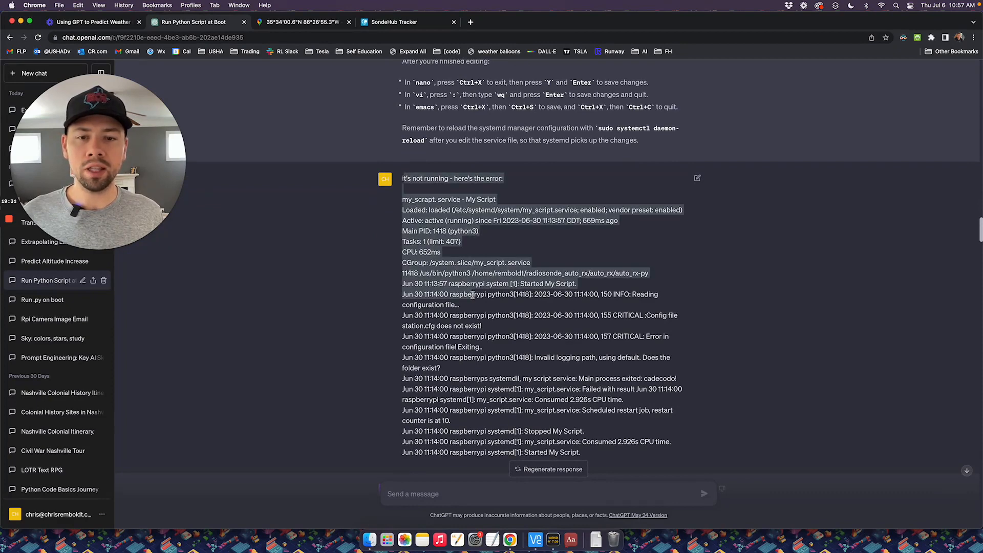
{"action": "left_click", "coordinate": [472, 295]}
Step: Read GPT-4's explanation of the station.cfg configuration file problem and its service file example with the WorkingDirectory setting
{"action": "scroll", "coordinate": [460, 335], "scroll_direction": "down", "scroll_amount": 10}
{"action": "scroll", "coordinate": [419, 96], "scroll_direction": "up", "scroll_amount": 4}
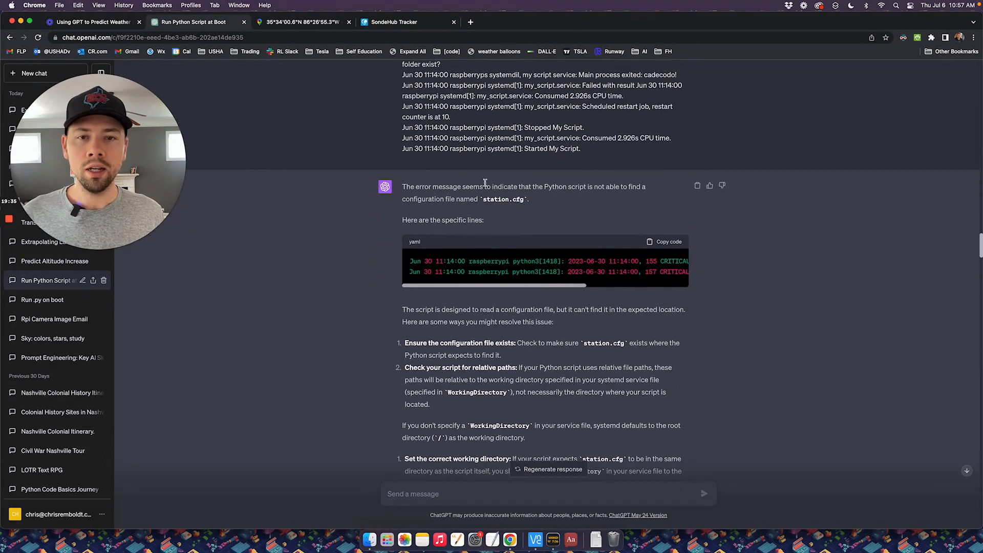
{"action": "left_click_drag", "start_coordinate": [449, 186], "coordinate": [396, 199]}
{"action": "left_click", "coordinate": [534, 201]}
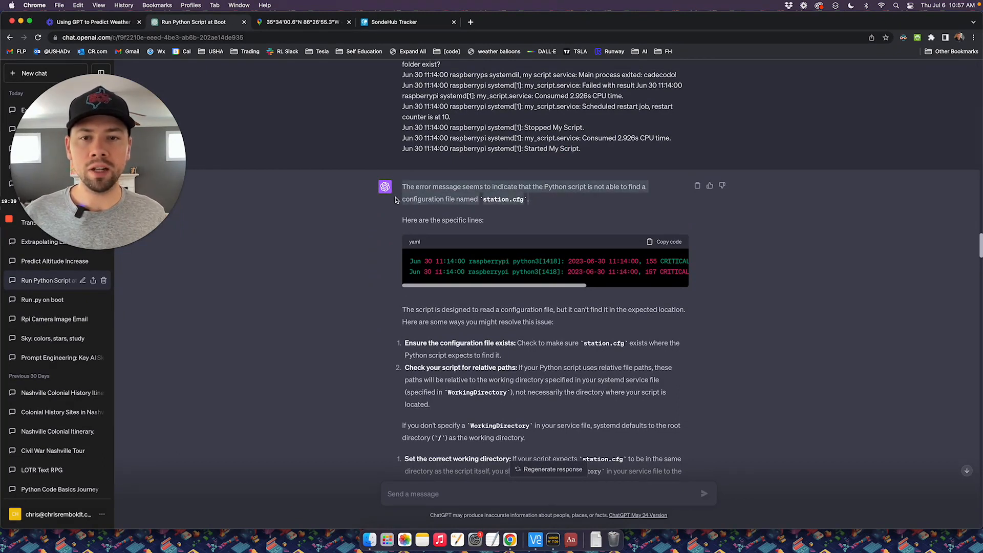
{"action": "left_click", "coordinate": [447, 196]}
{"action": "scroll", "coordinate": [477, 362], "scroll_direction": "down", "scroll_amount": 5}
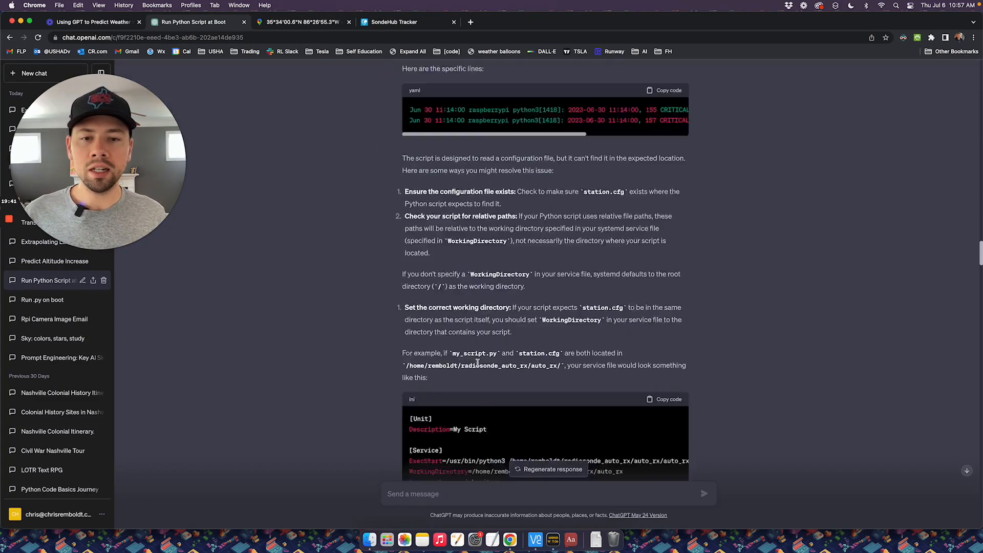
{"action": "scroll", "coordinate": [478, 363], "scroll_direction": "down", "scroll_amount": 4}
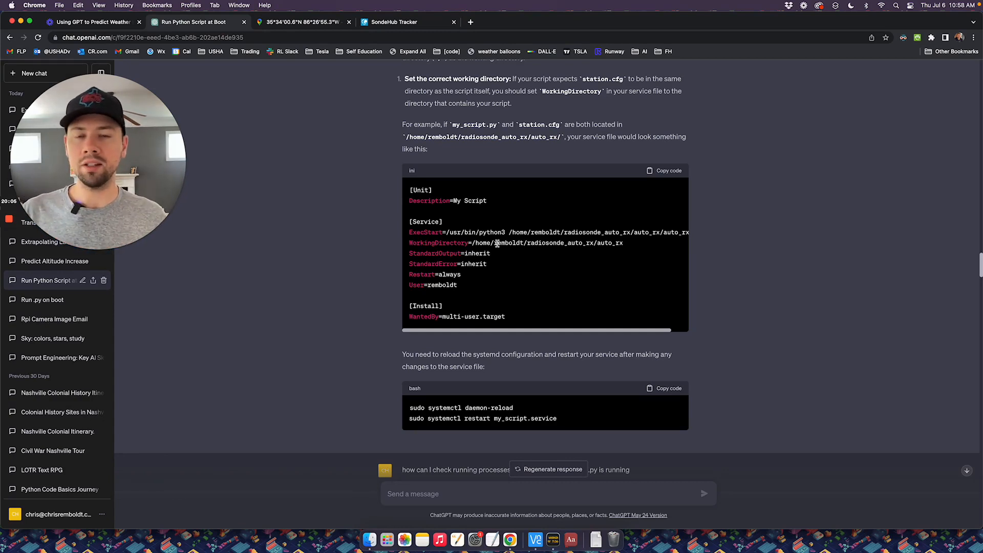
Step: Review the exchange about confirming that auto_rx.py is running, including the ps command and the interpretation of its output
{"action": "scroll", "coordinate": [496, 243], "scroll_direction": "down", "scroll_amount": 5}
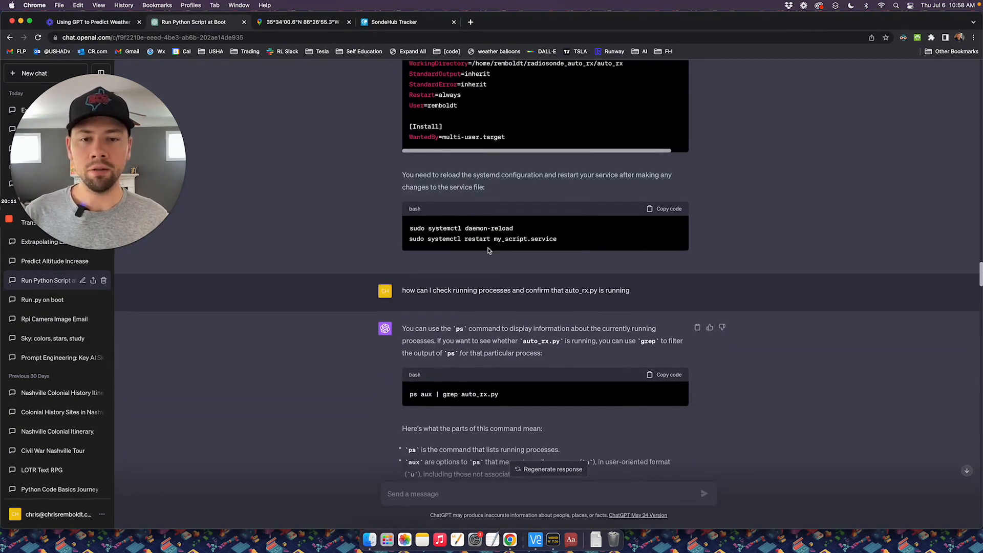
{"action": "scroll", "coordinate": [477, 305], "scroll_direction": "down", "scroll_amount": 5}
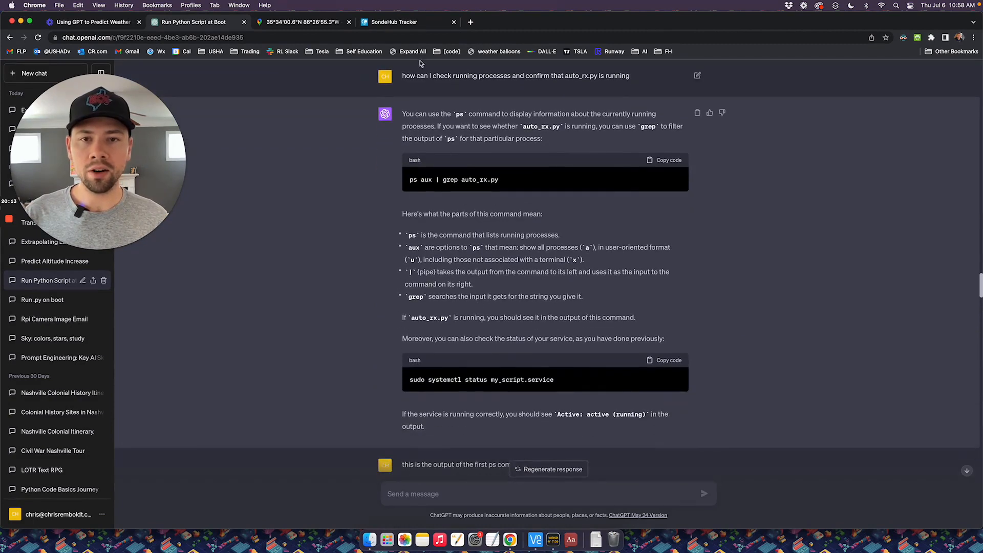
{"action": "scroll", "coordinate": [455, 318], "scroll_direction": "down", "scroll_amount": 15}
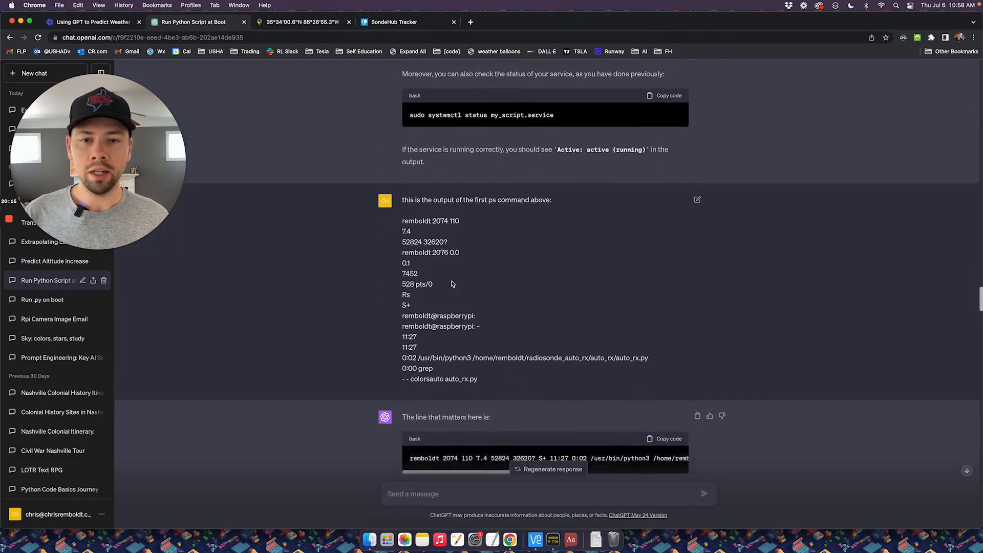
{"action": "scroll", "coordinate": [451, 283], "scroll_direction": "down", "scroll_amount": 5}
{"action": "scroll", "coordinate": [451, 283], "scroll_direction": "up", "scroll_amount": 3}
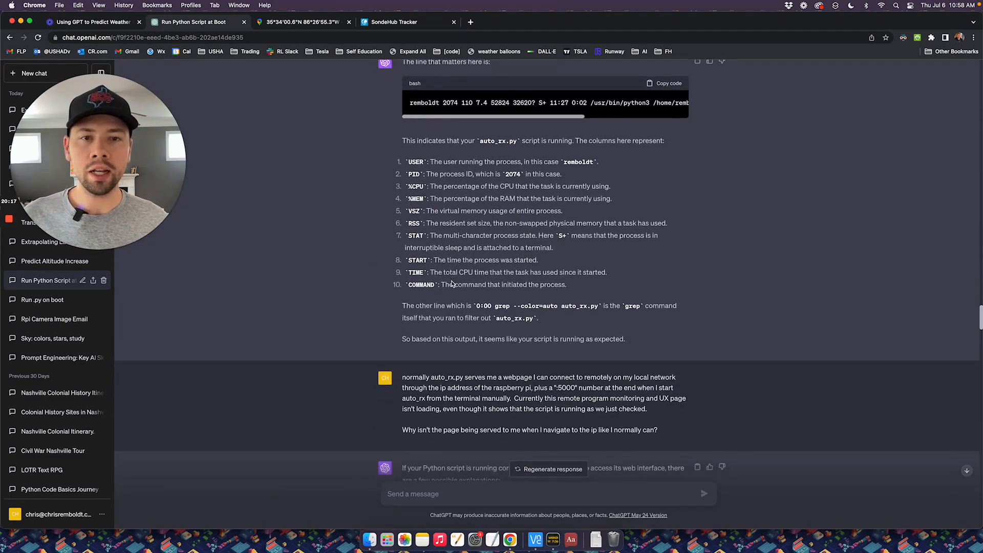
Step: Skim the pasted journal output and GPT-4's advice on the service user and possible permissions problems
{"action": "scroll", "coordinate": [477, 254], "scroll_direction": "down", "scroll_amount": 20}
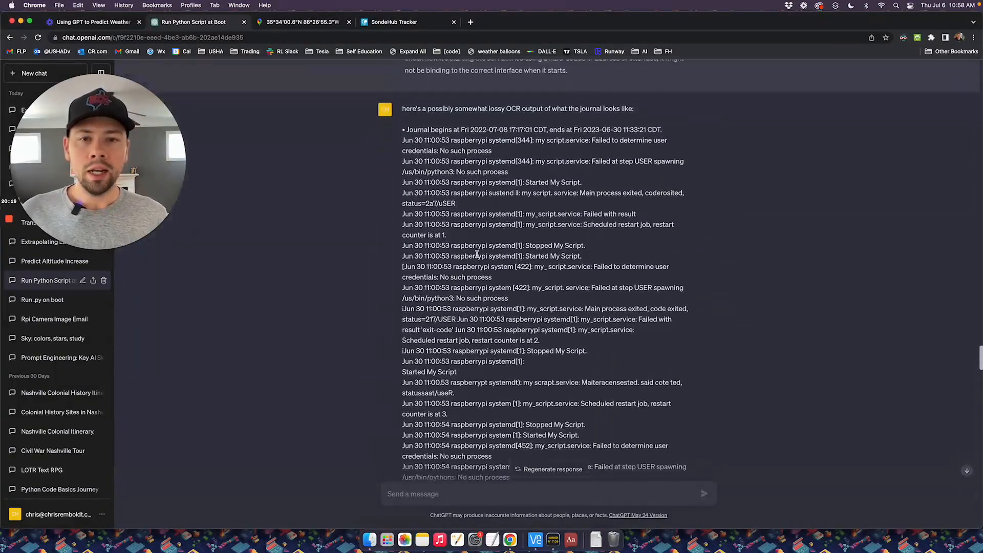
{"action": "scroll", "coordinate": [476, 254], "scroll_direction": "down", "scroll_amount": 15}
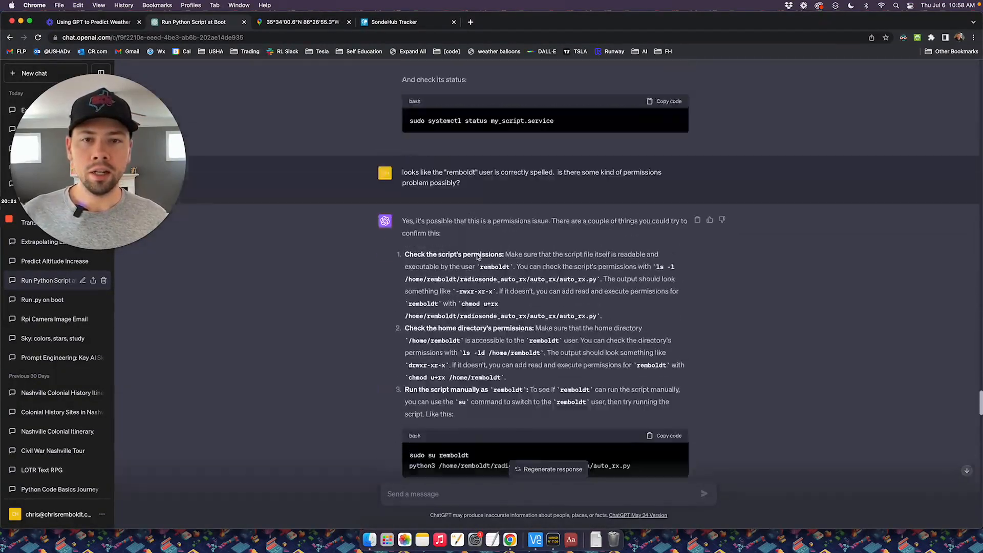
{"action": "scroll", "coordinate": [477, 254], "scroll_direction": "up", "scroll_amount": 8}
{"action": "scroll", "coordinate": [476, 254], "scroll_direction": "down", "scroll_amount": 15}
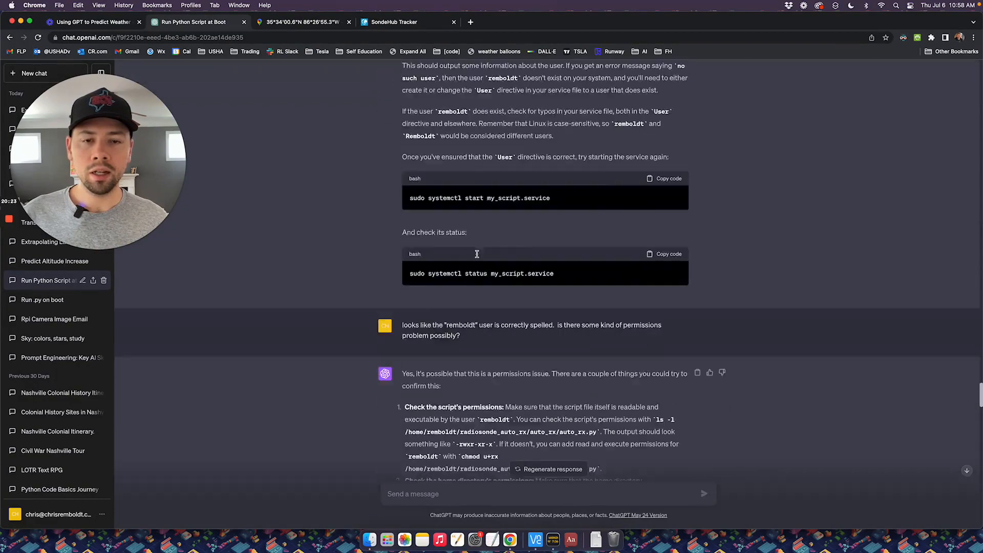
Step: Review the messages about automatically shutting down the Raspberry Pi, covering rc.local, power switch safety, shutdown times and testing
{"action": "scroll", "coordinate": [477, 256], "scroll_direction": "down", "scroll_amount": 8}
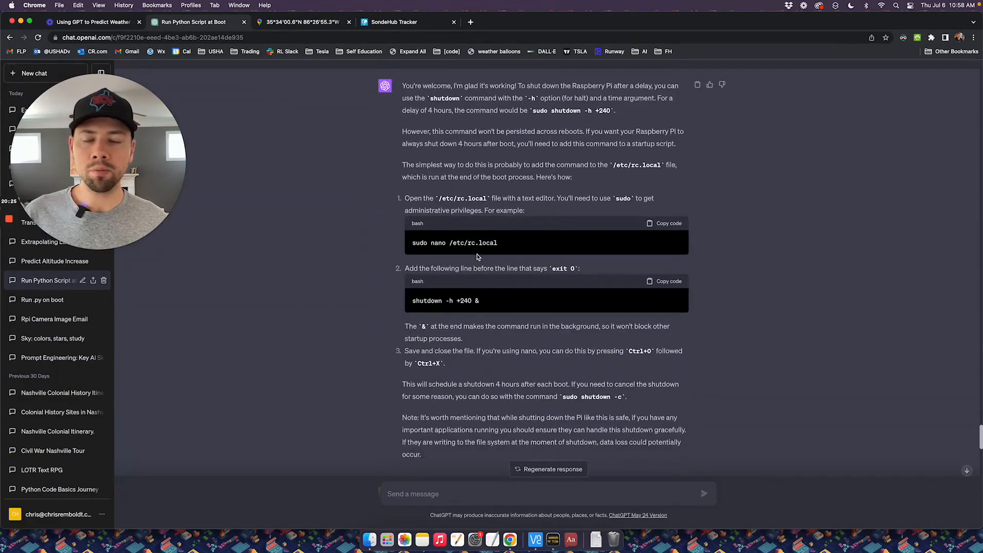
{"action": "scroll", "coordinate": [476, 256], "scroll_direction": "down", "scroll_amount": 8}
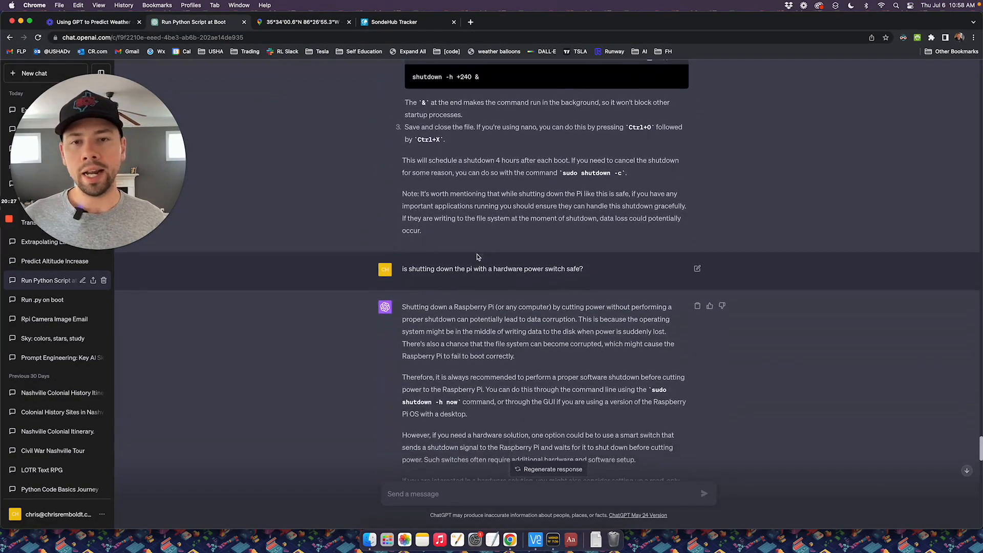
{"action": "scroll", "coordinate": [477, 256], "scroll_direction": "down", "scroll_amount": 15}
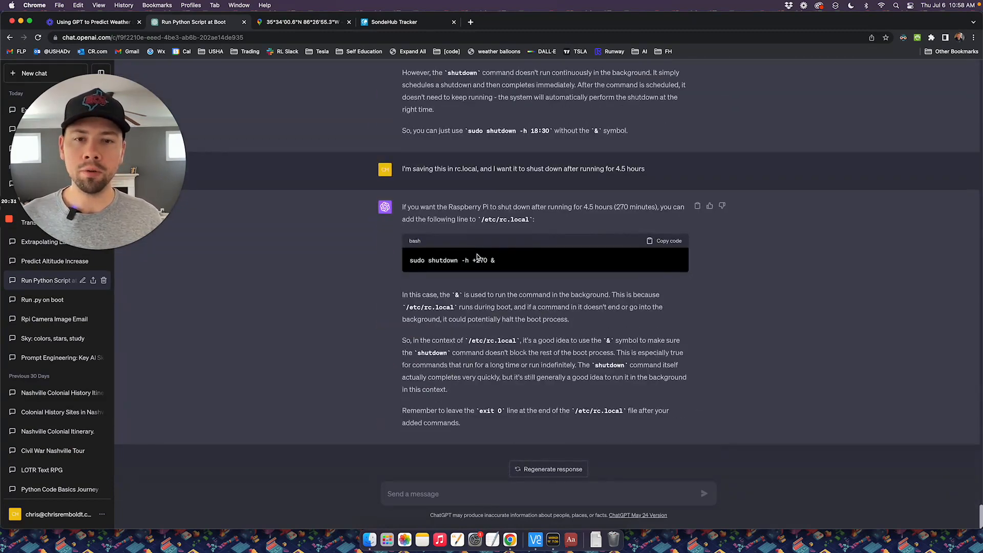
{"action": "scroll", "coordinate": [471, 151], "scroll_direction": "up", "scroll_amount": 6}
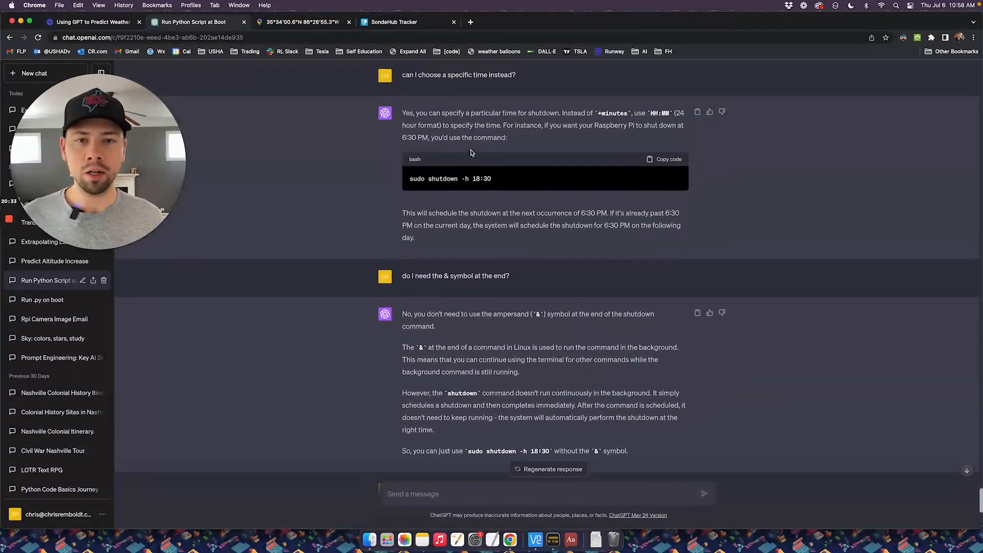
{"action": "scroll", "coordinate": [471, 152], "scroll_direction": "up", "scroll_amount": 10}
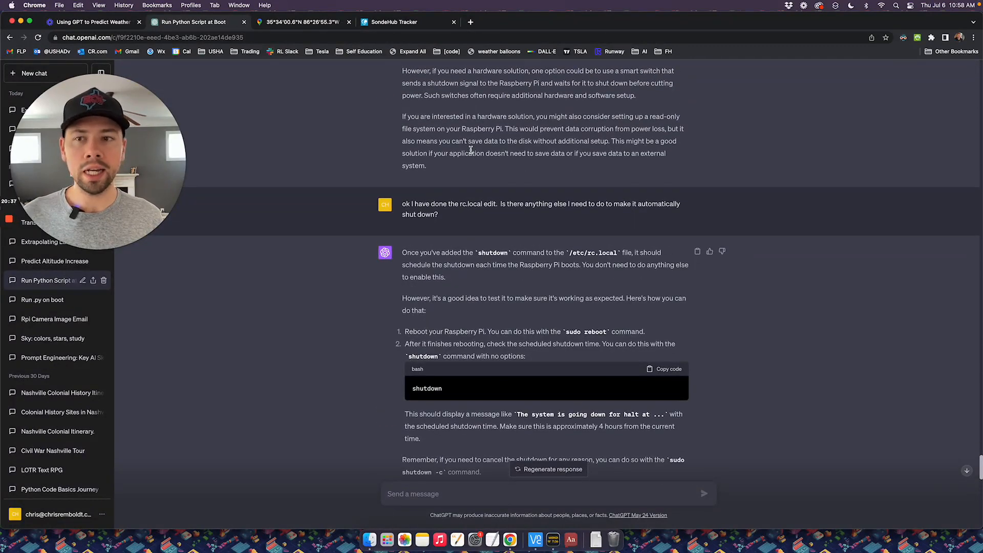
{"action": "scroll", "coordinate": [471, 150], "scroll_direction": "down", "scroll_amount": 4}
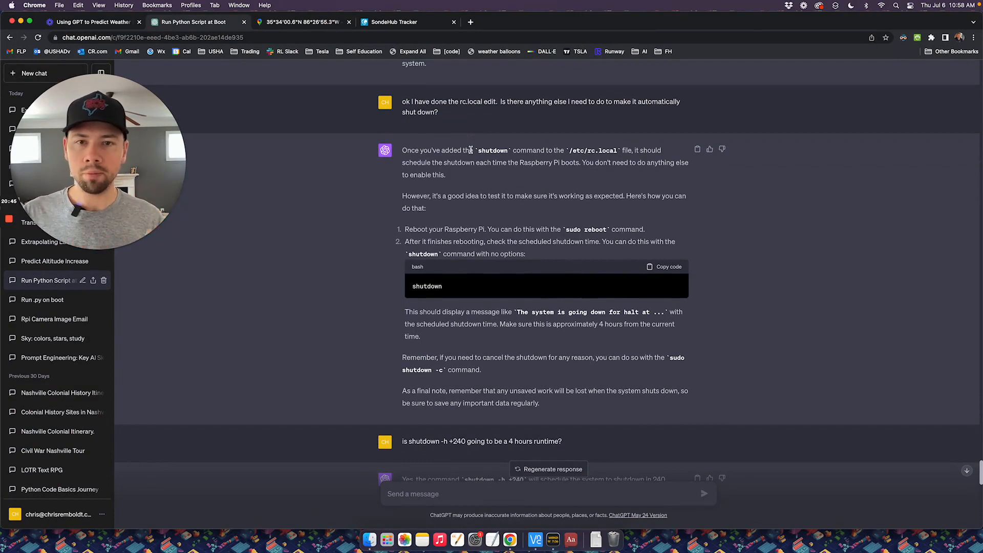
Step: Try to load the weather balloons bookmark at 192.168.1.217:5000 in a new tab and close that tab
{"action": "left_click", "coordinate": [470, 22]}
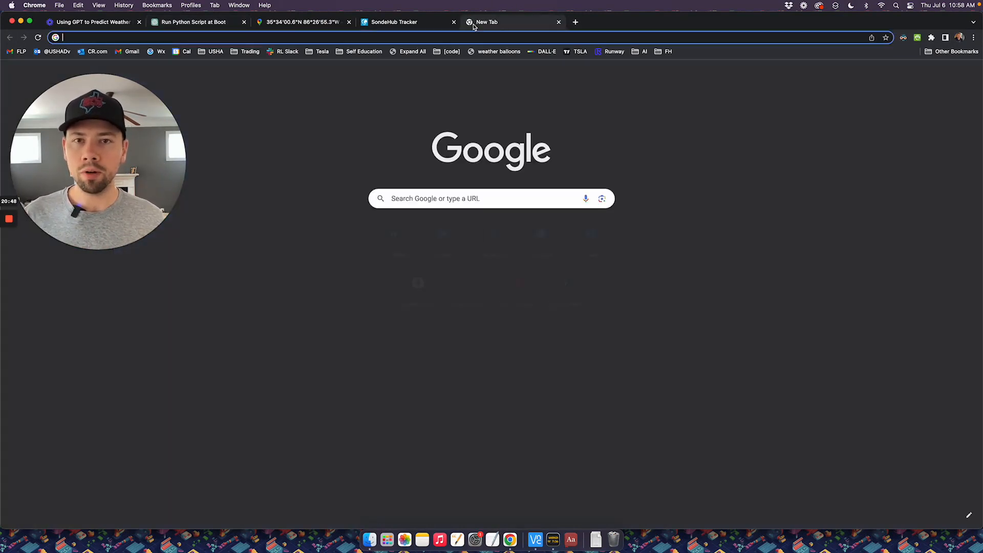
{"action": "left_click", "coordinate": [492, 52]}
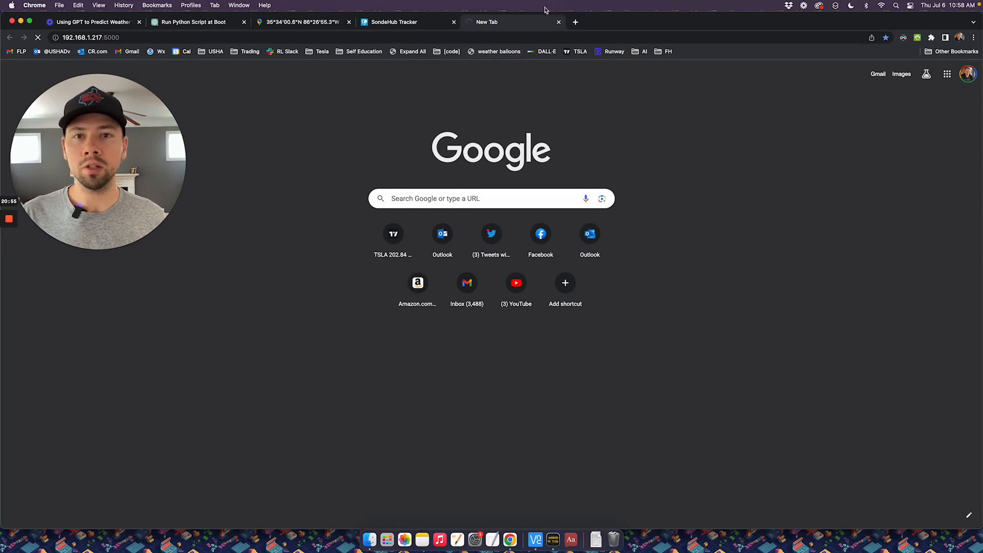
{"action": "left_click", "coordinate": [72, 38]}
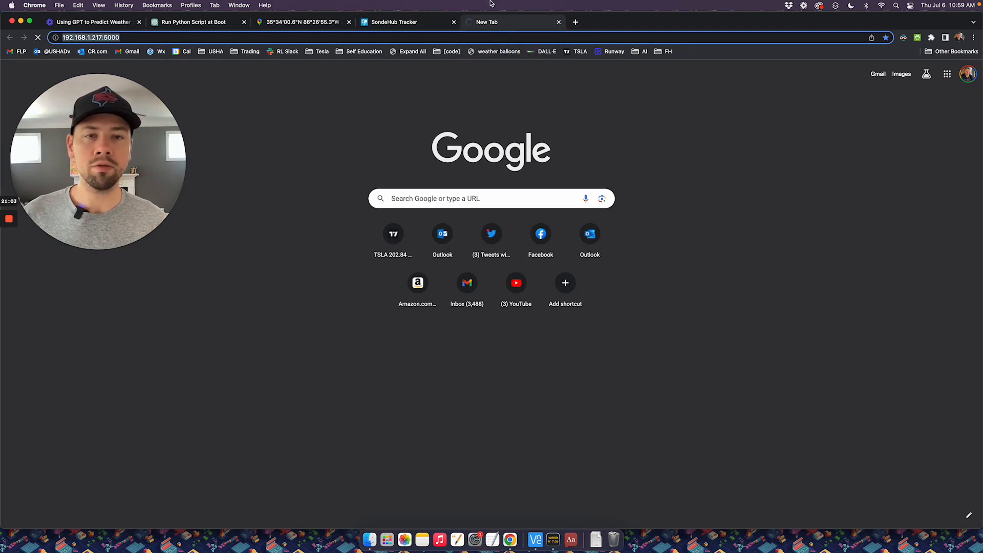
{"action": "left_click", "coordinate": [558, 23]}
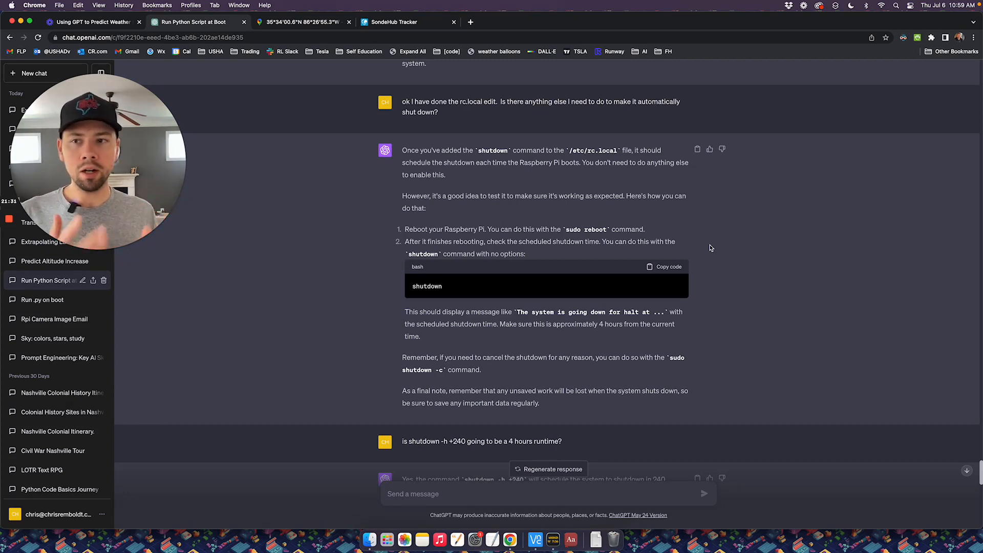
Step: Skim the Raspberry Pi conversation again, from the shutdown and power switch answers through the service file and web page troubleshooting to the final rc.local reply
{"action": "scroll", "coordinate": [710, 248], "scroll_direction": "up", "scroll_amount": 5}
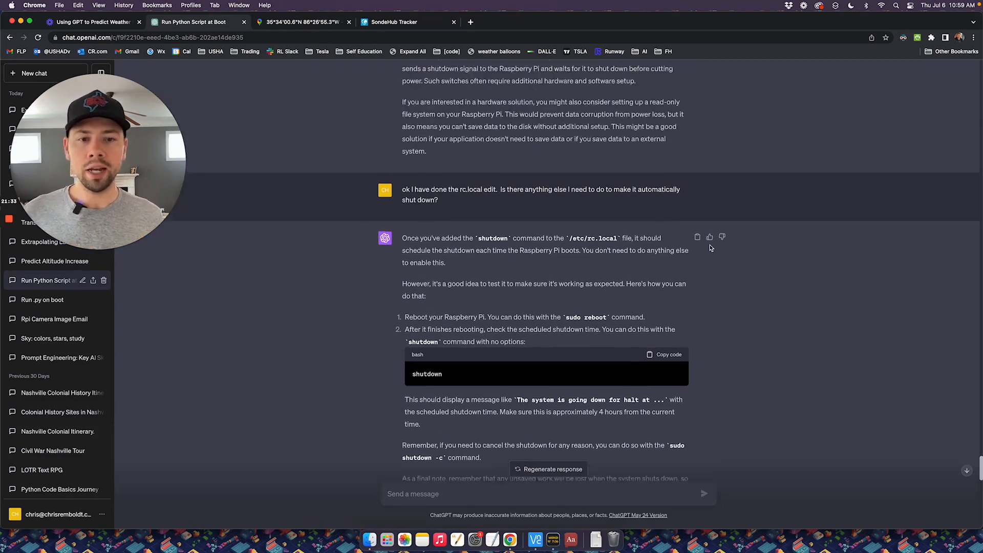
{"action": "scroll", "coordinate": [709, 247], "scroll_direction": "up", "scroll_amount": 8}
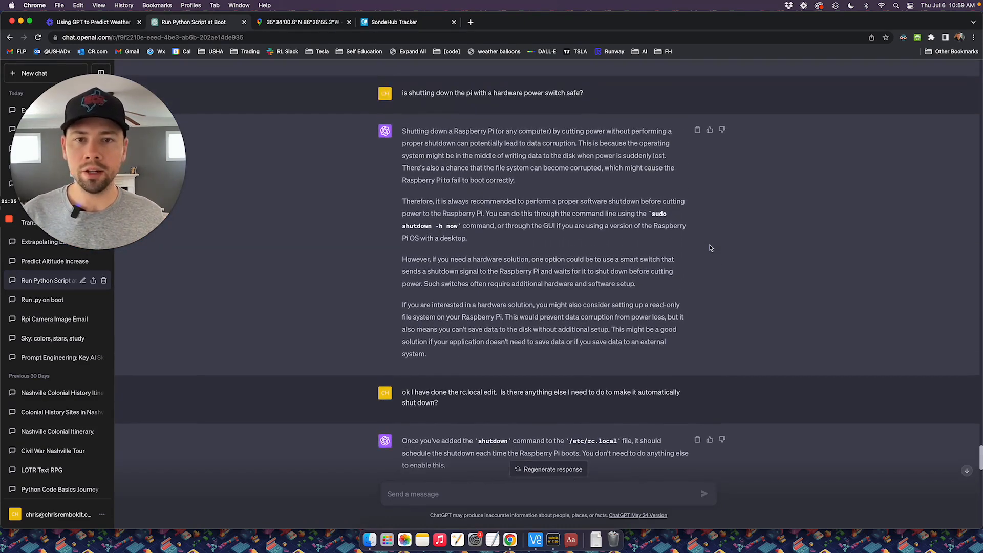
{"action": "scroll", "coordinate": [710, 248], "scroll_direction": "up", "scroll_amount": 4}
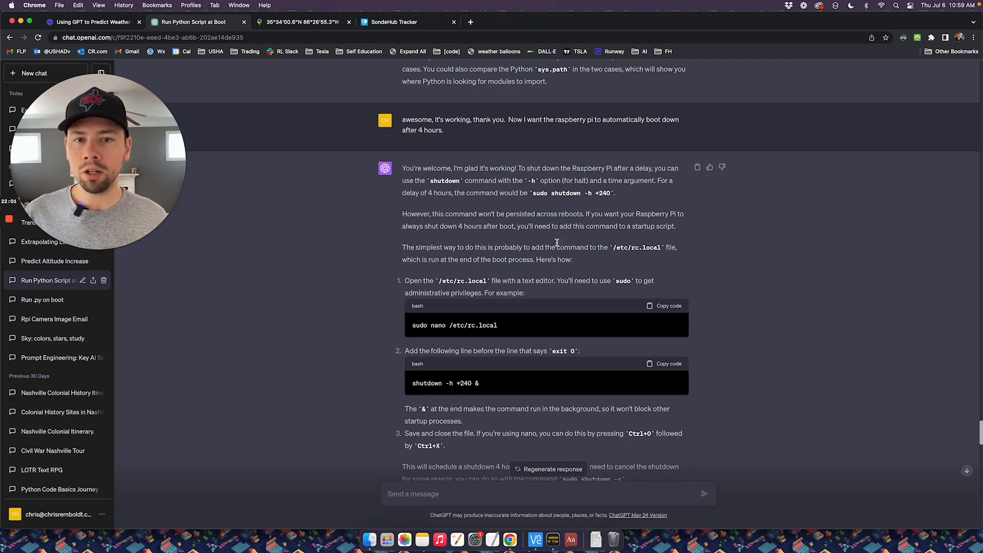
{"action": "scroll", "coordinate": [465, 225], "scroll_direction": "down", "scroll_amount": 20}
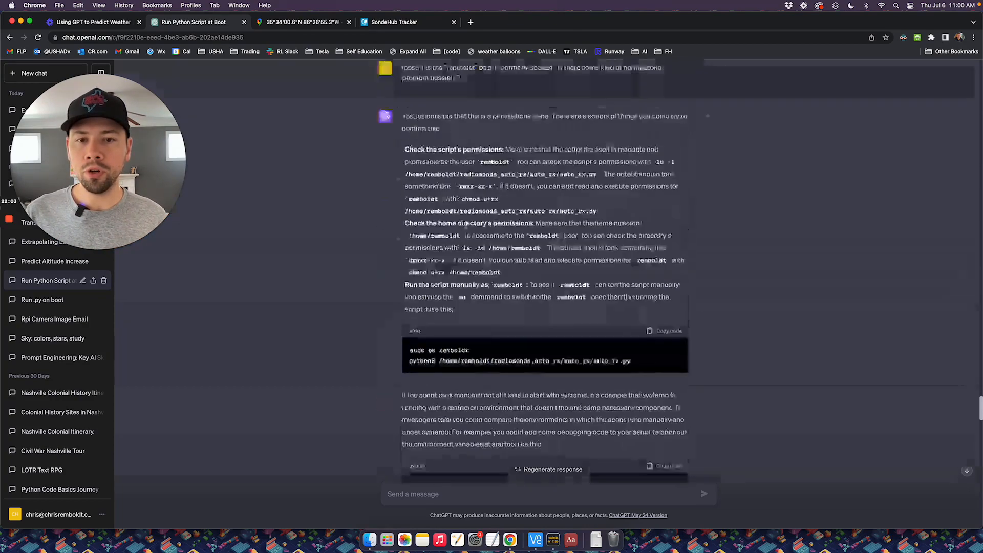
{"action": "scroll", "coordinate": [466, 228], "scroll_direction": "up", "scroll_amount": 20}
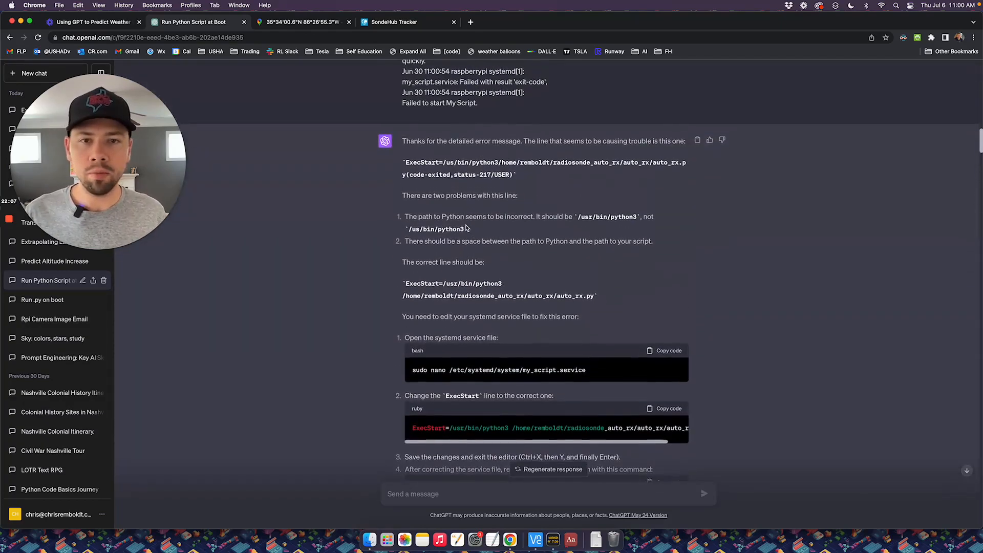
{"action": "scroll", "coordinate": [466, 227], "scroll_direction": "down", "scroll_amount": 20}
{"action": "scroll", "coordinate": [466, 225], "scroll_direction": "up", "scroll_amount": 20}
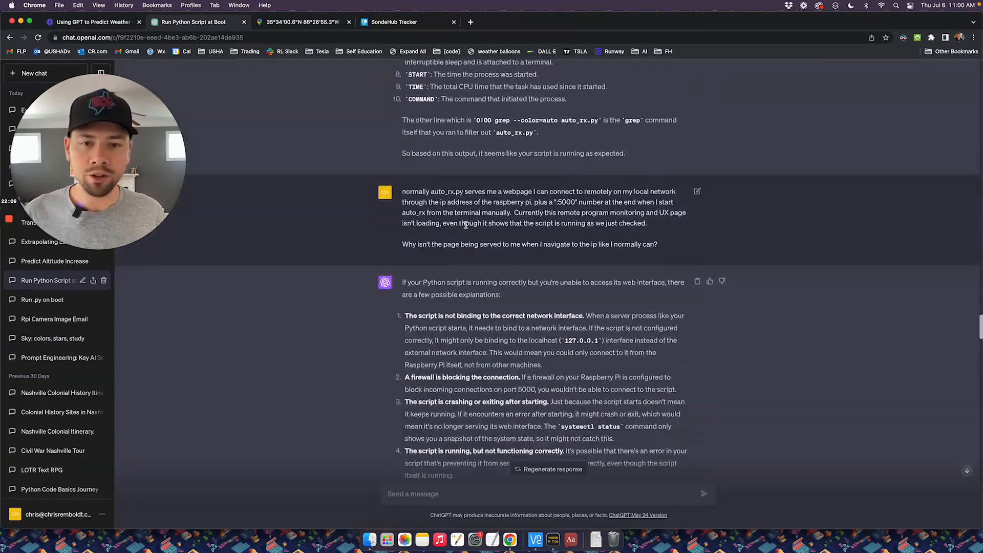
{"action": "scroll", "coordinate": [465, 225], "scroll_direction": "down", "scroll_amount": 10}
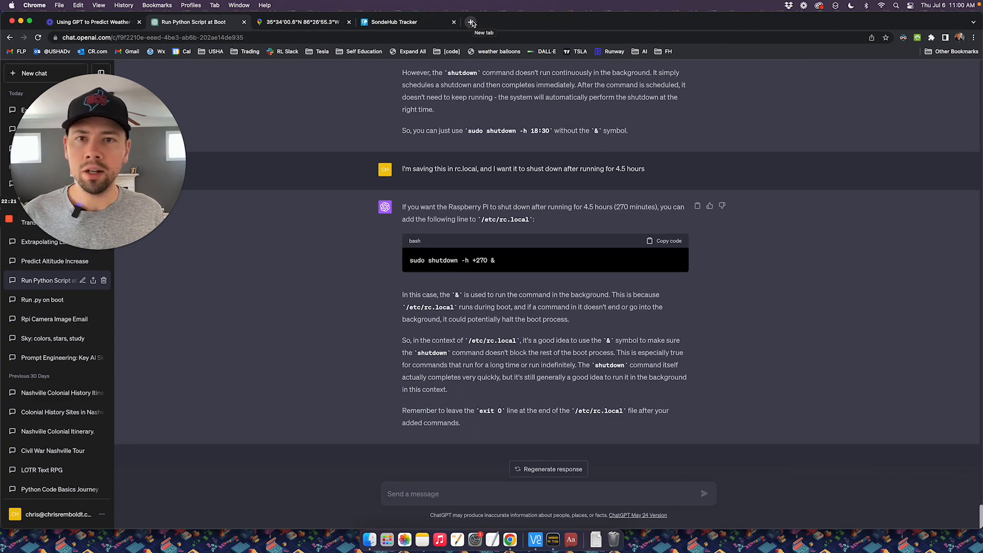
Step: Open rpilocator.com in a new tab
{"action": "left_click", "coordinate": [471, 23]}
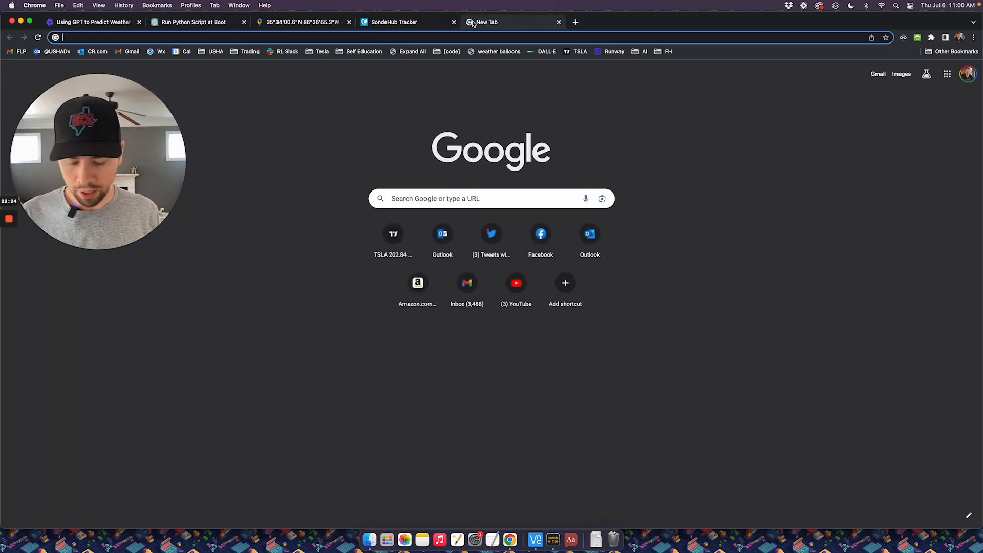
{"action": "type", "text": "rp"}
{"action": "key", "text": "Return"}
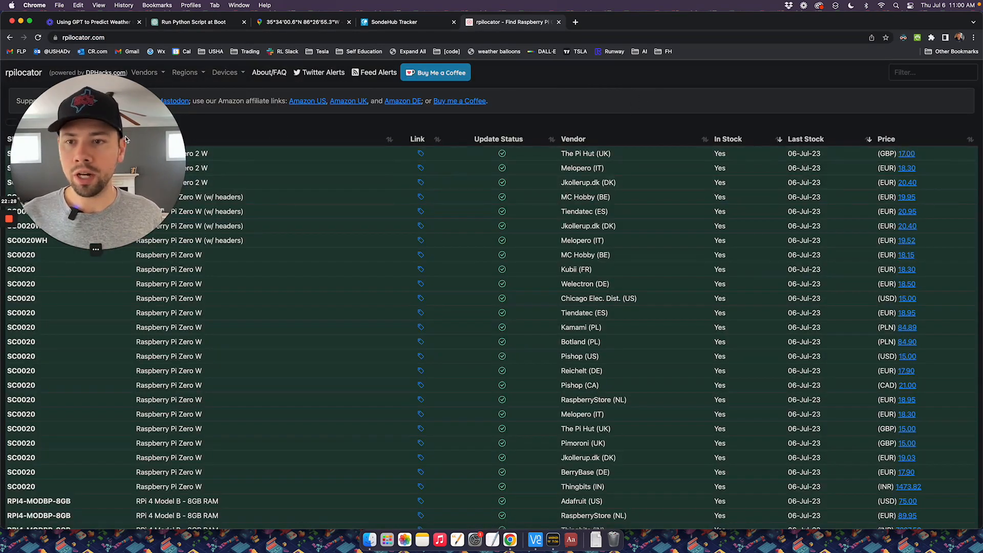
Step: Examine the Raspberry Pi stock list for available models, vendors, stock status and prices
{"action": "scroll", "coordinate": [403, 177], "scroll_direction": "down", "scroll_amount": 2}
{"action": "right_click", "coordinate": [403, 176]}
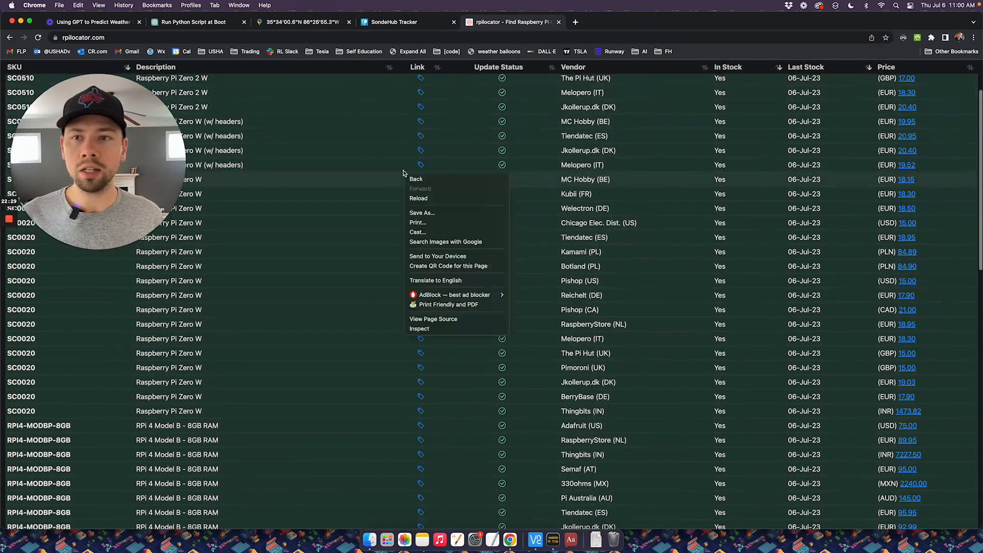
{"action": "left_click", "coordinate": [329, 109]}
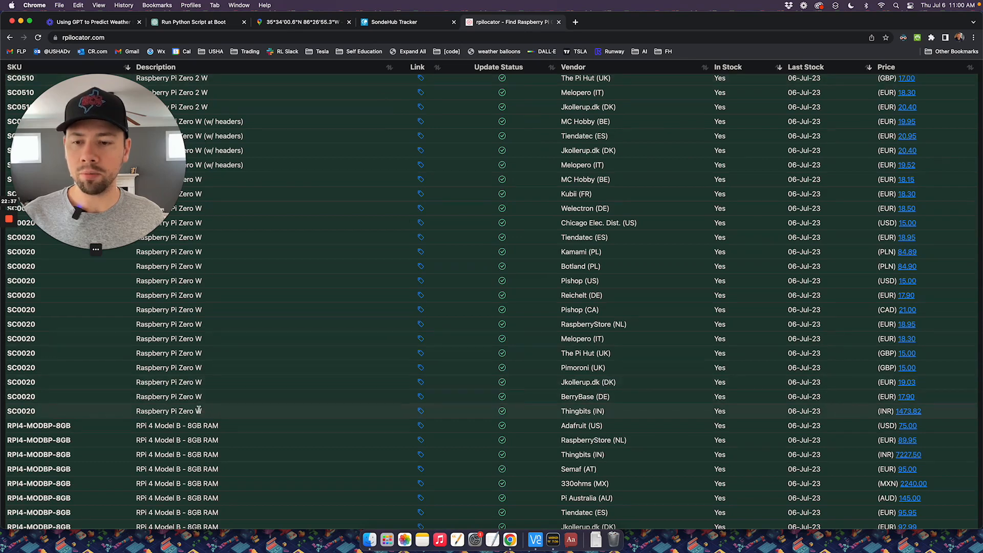
{"action": "scroll", "coordinate": [325, 165], "scroll_direction": "up", "scroll_amount": 3}
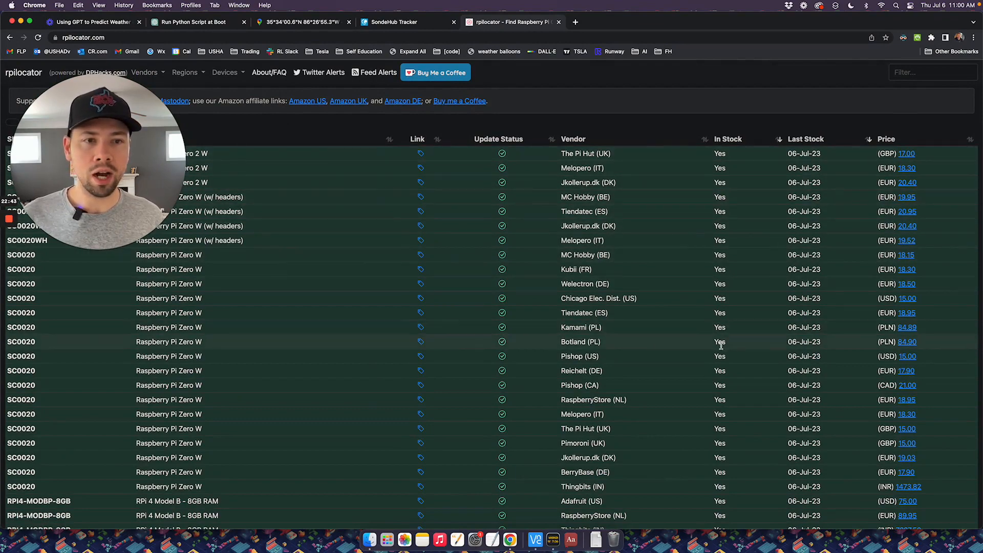
{"action": "scroll", "coordinate": [721, 348], "scroll_direction": "down", "scroll_amount": 2}
{"action": "scroll", "coordinate": [721, 351], "scroll_direction": "down", "scroll_amount": 7}
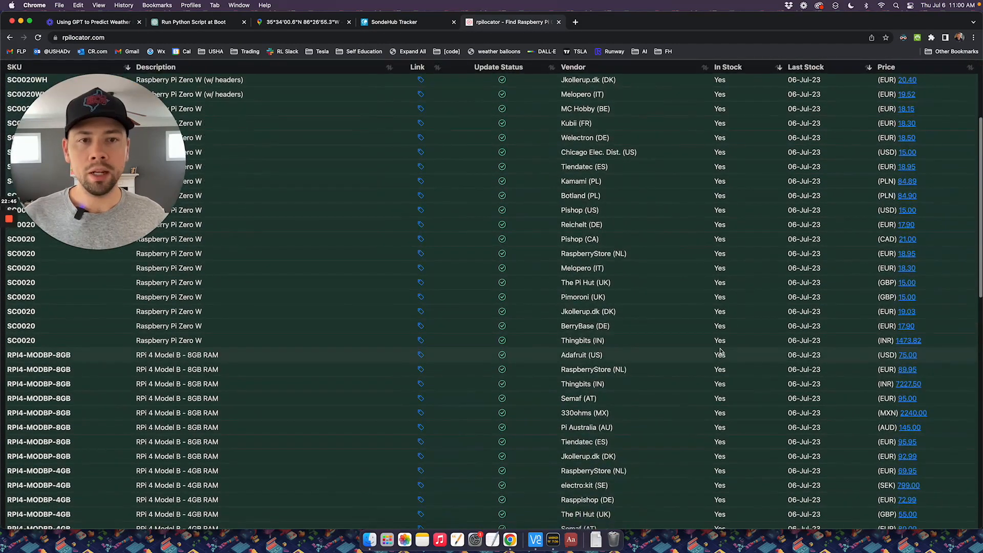
{"action": "scroll", "coordinate": [721, 351], "scroll_direction": "up", "scroll_amount": 10}
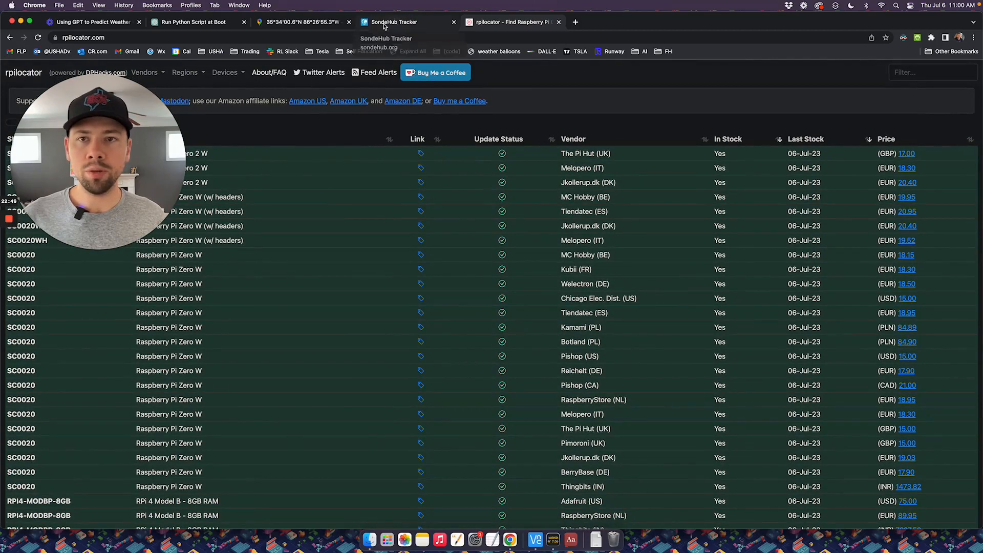
Step: Glance at the SondeHub map and return to the Run Python Script at Boot conversation to skim from the shutdown answers back to the service user error
{"action": "left_click", "coordinate": [397, 24]}
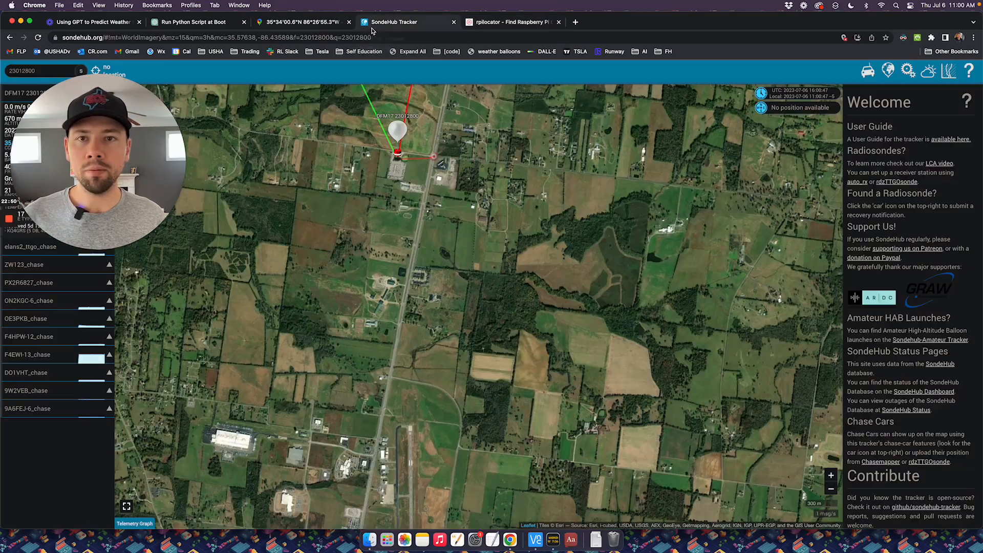
{"action": "left_click", "coordinate": [180, 26]}
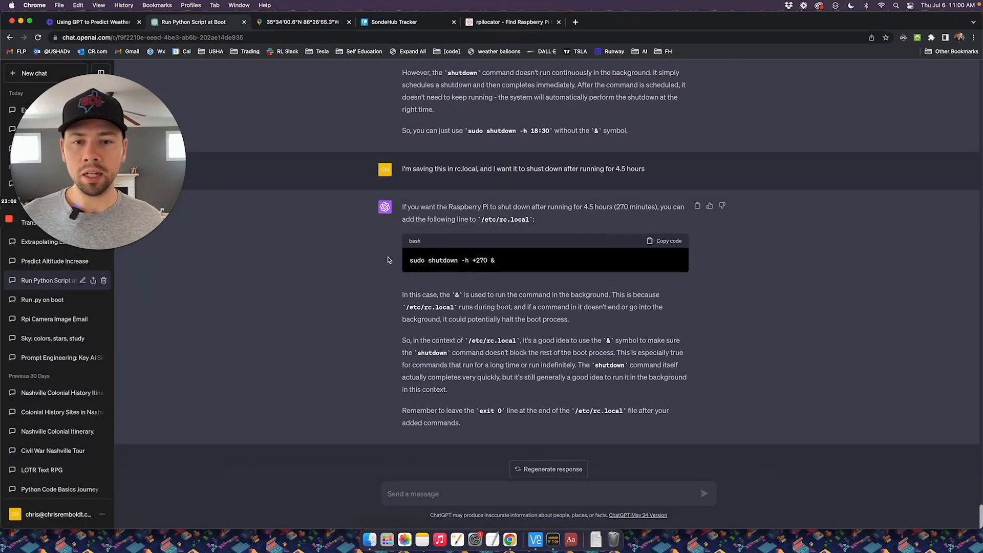
{"action": "scroll", "coordinate": [556, 261], "scroll_direction": "up", "scroll_amount": 10}
{"action": "scroll", "coordinate": [557, 261], "scroll_direction": "up", "scroll_amount": 3}
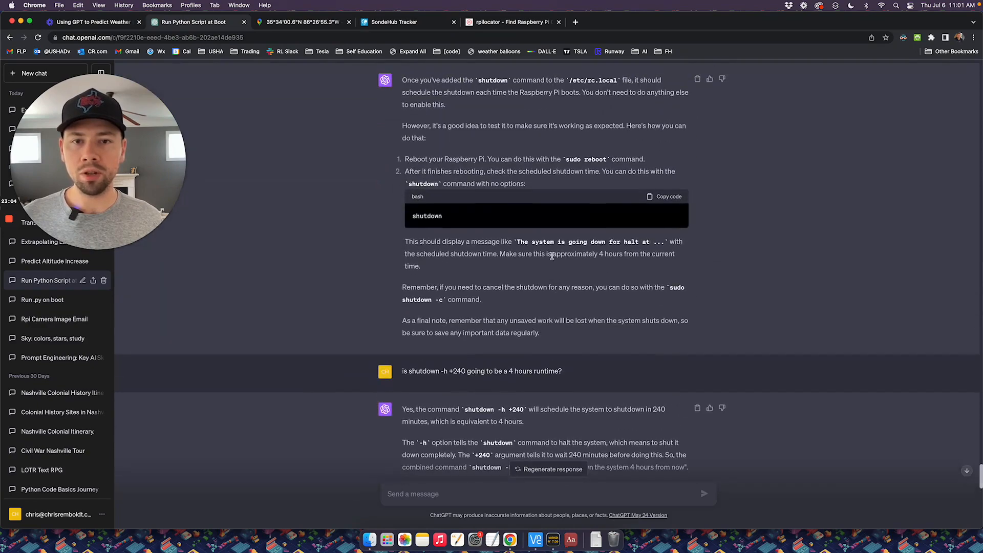
{"action": "scroll", "coordinate": [435, 237], "scroll_direction": "up", "scroll_amount": 5}
{"action": "scroll", "coordinate": [435, 237], "scroll_direction": "up", "scroll_amount": 15}
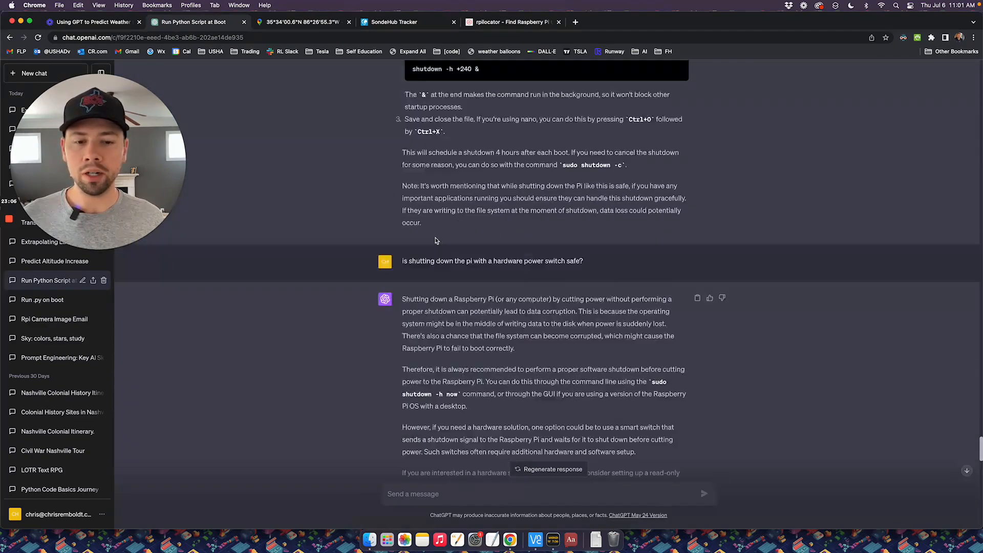
{"action": "scroll", "coordinate": [462, 125], "scroll_direction": "up", "scroll_amount": 15}
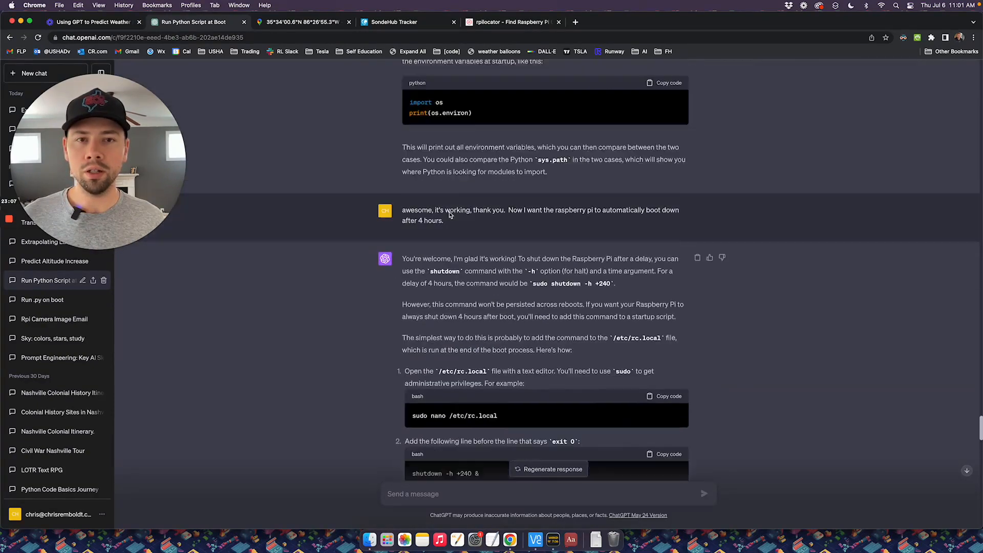
{"action": "scroll", "coordinate": [449, 212], "scroll_direction": "up", "scroll_amount": 1}
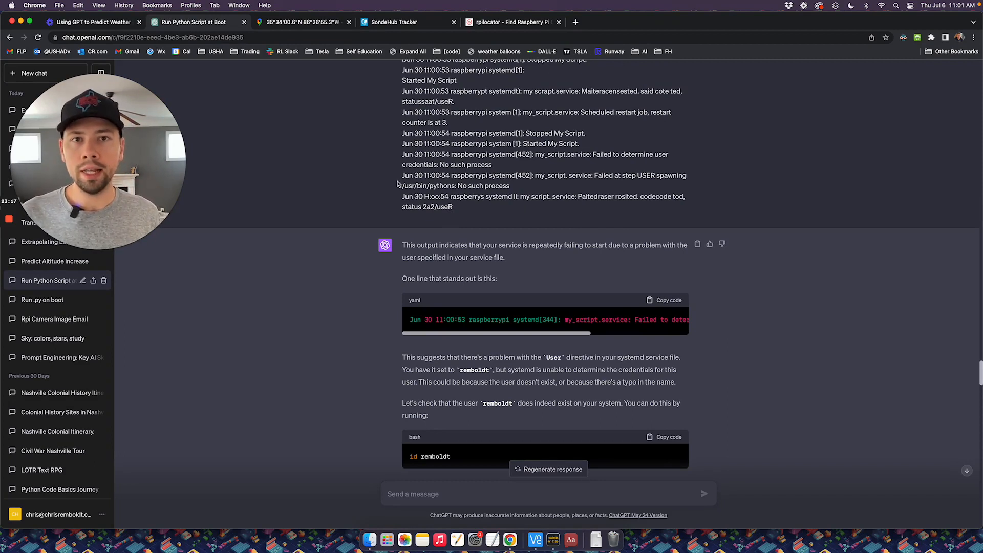
{"action": "mouse_move", "coordinate": [10, 217]}
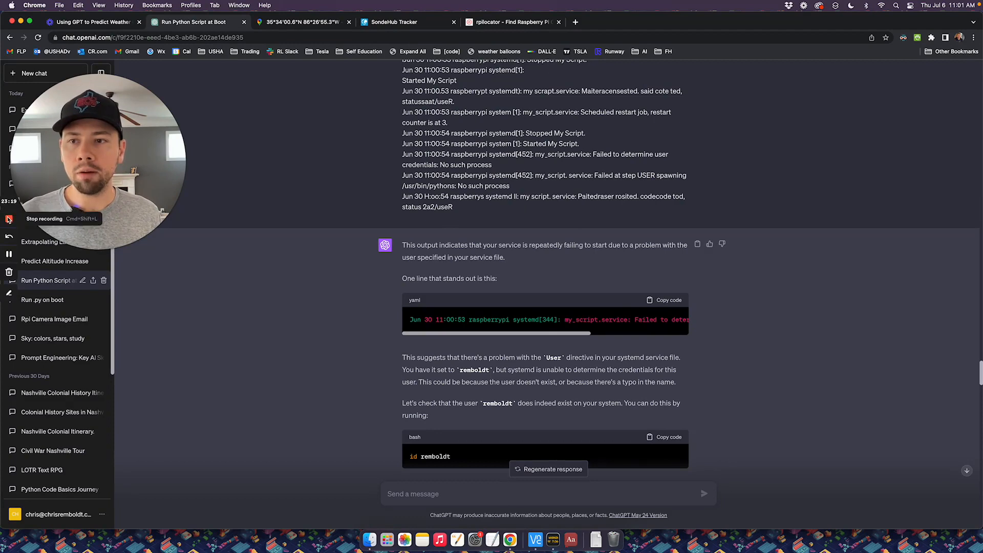